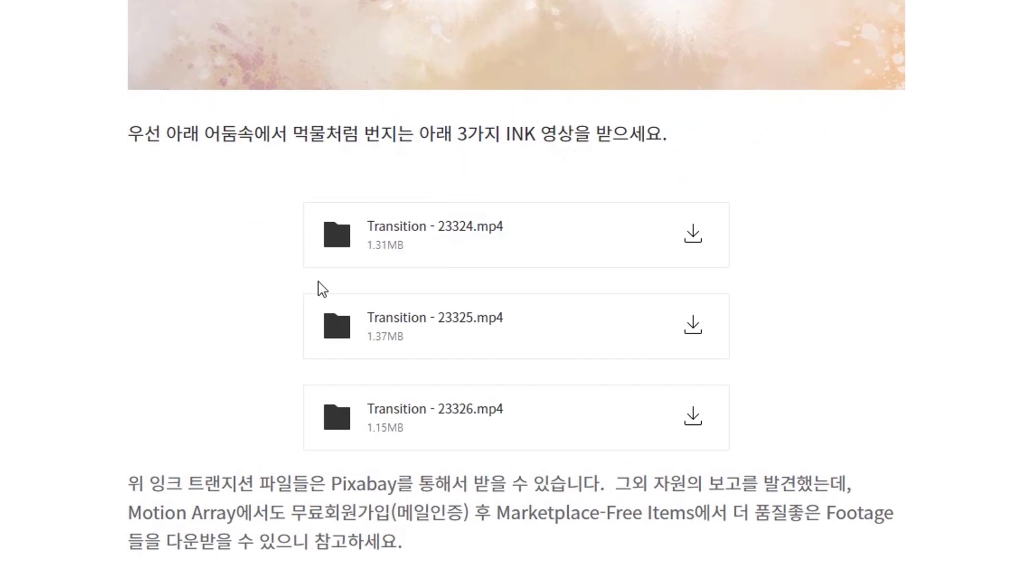
Review the blog page's downloadable ink transition, drone and 한지 paper files and its Pixabay and Motion Array source links
scroll(902, 293, down, 5)
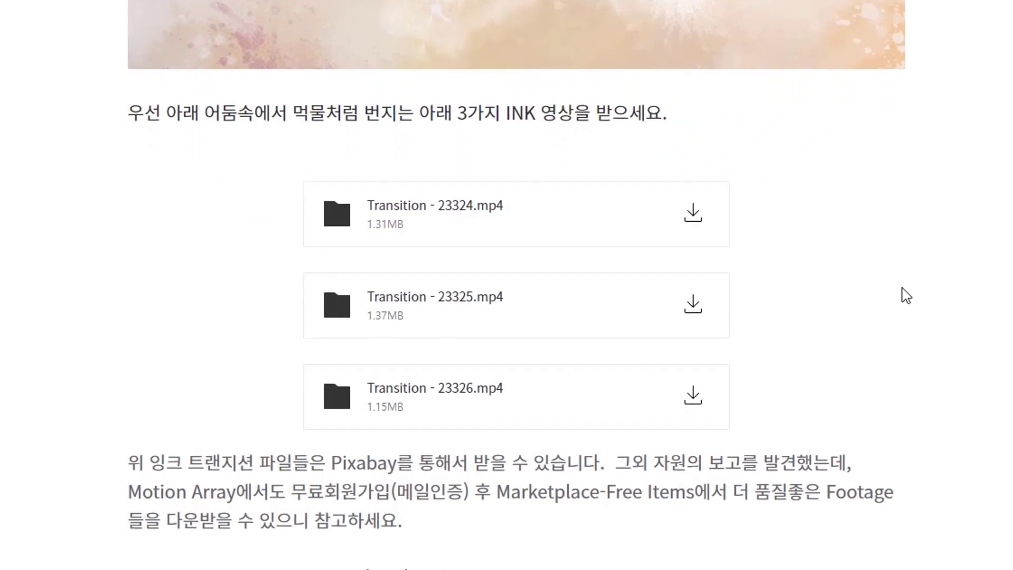
scroll(905, 294, down, 2)
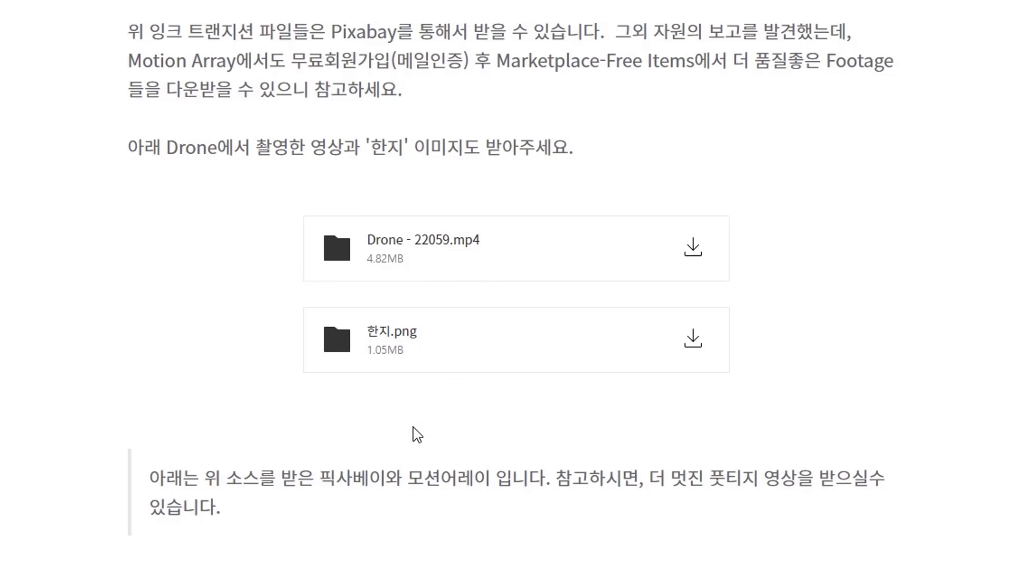
scroll(417, 434, down, 2)
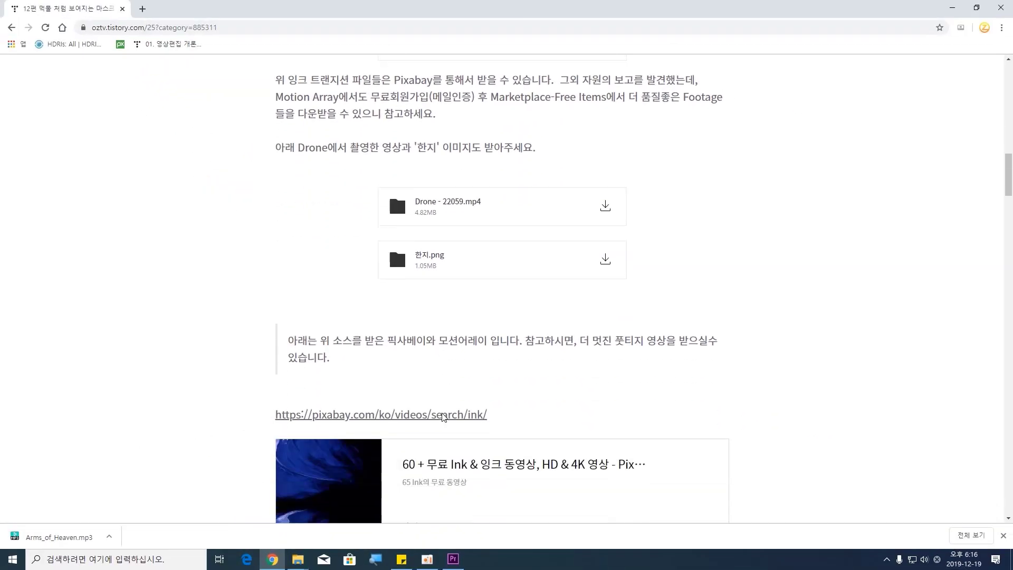
scroll(527, 380, down, 2)
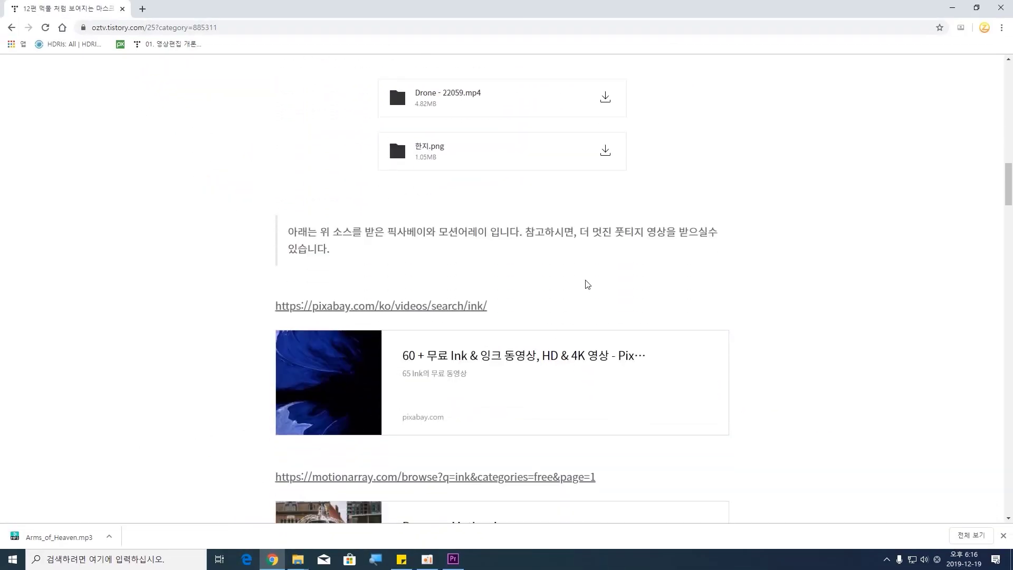
scroll(587, 285, down, 1)
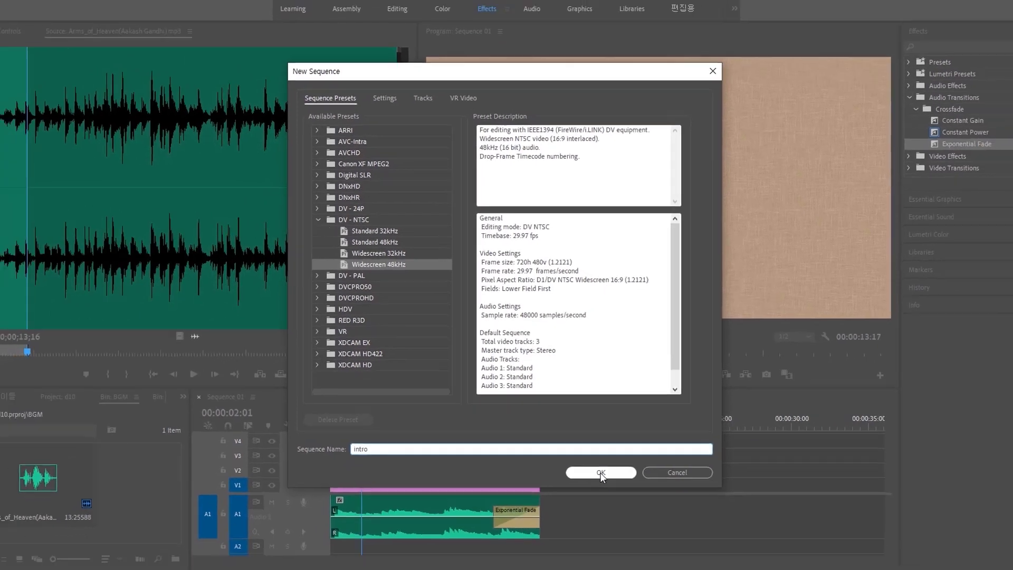
Create a sequence named intro with the DV-NTSC Widescreen 48kHz preset and open the v bin of project d10
click(647, 555)
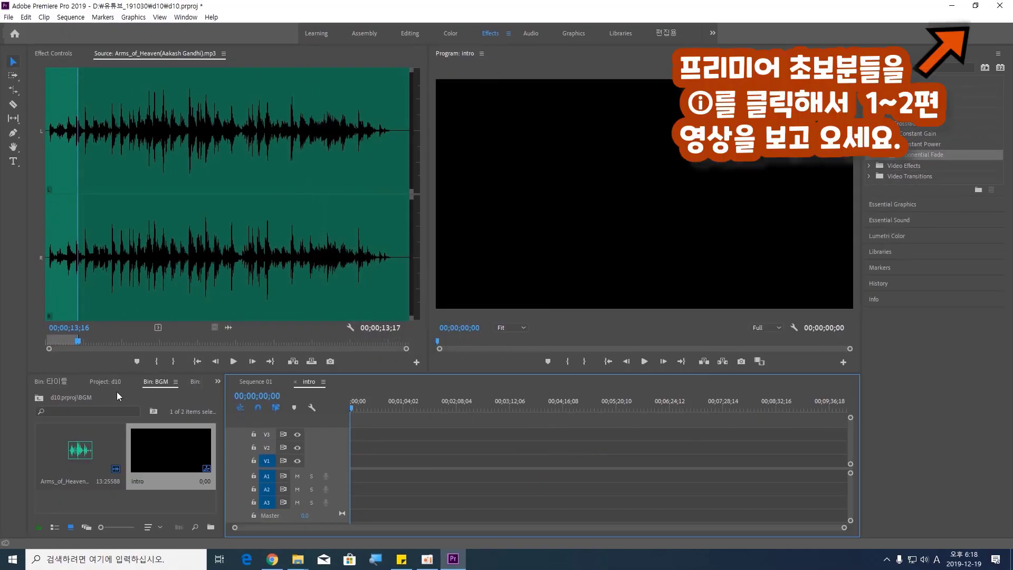
click(97, 382)
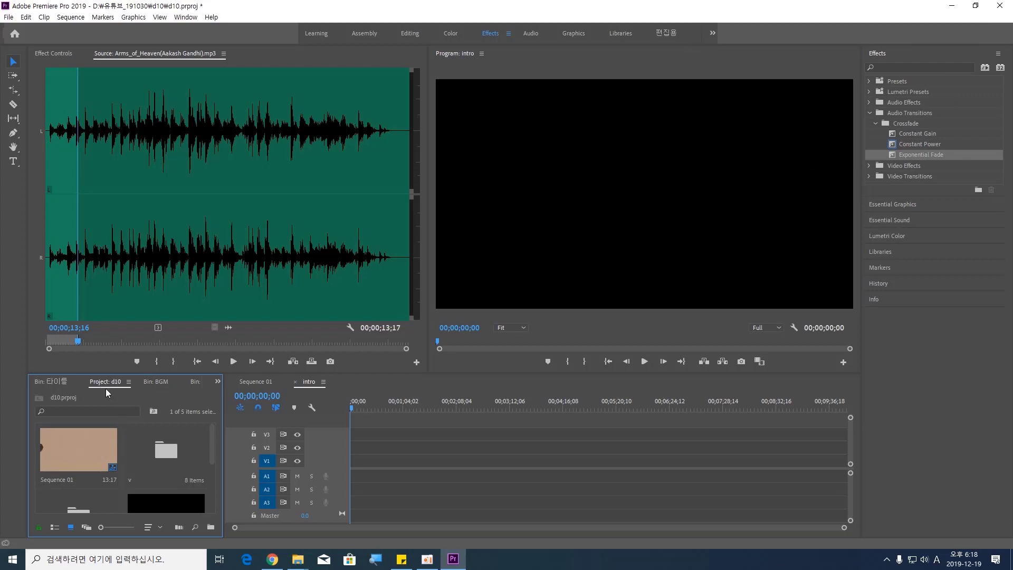
double_click(166, 450)
click(64, 400)
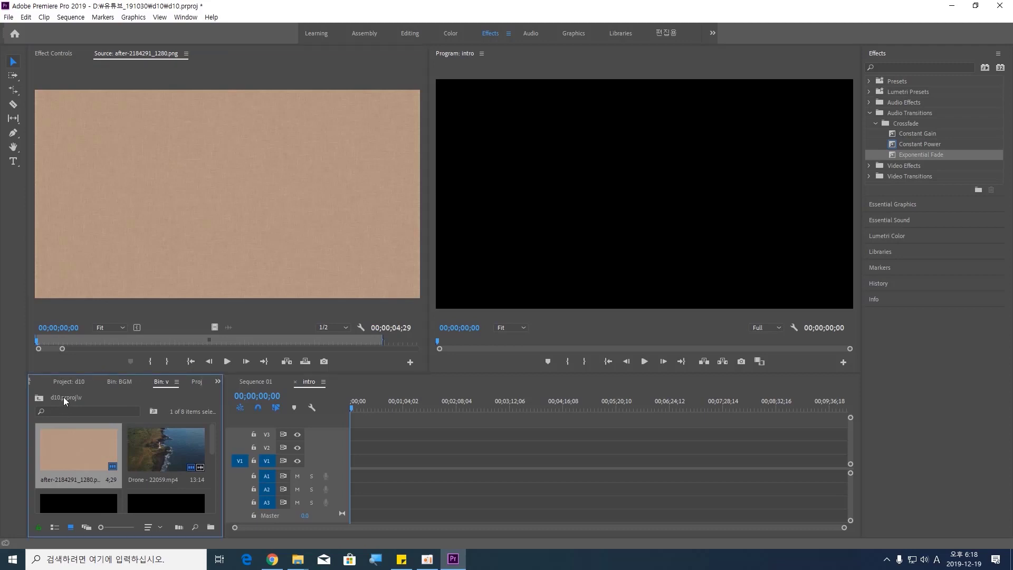
click(67, 384)
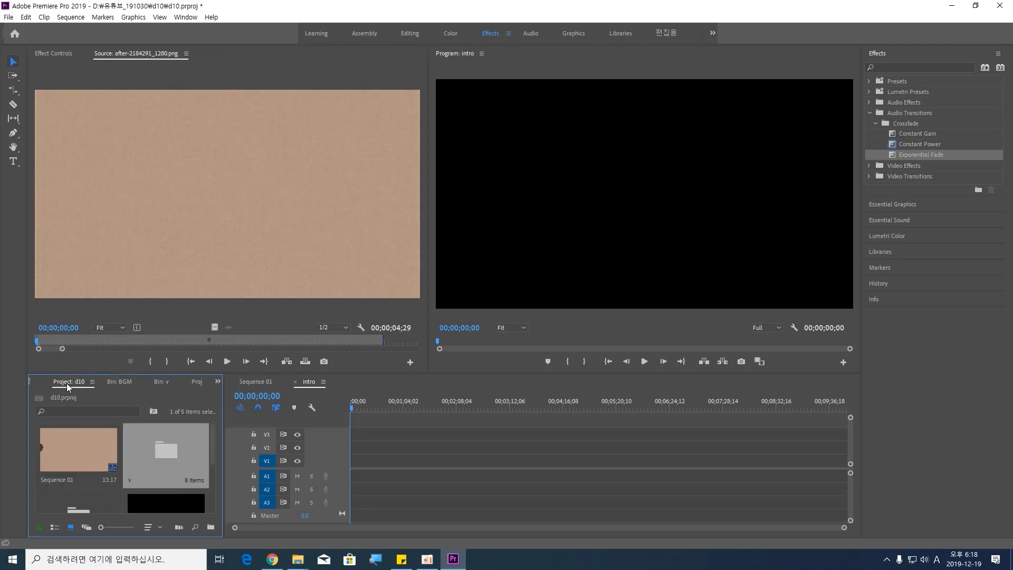
double_click(67, 383)
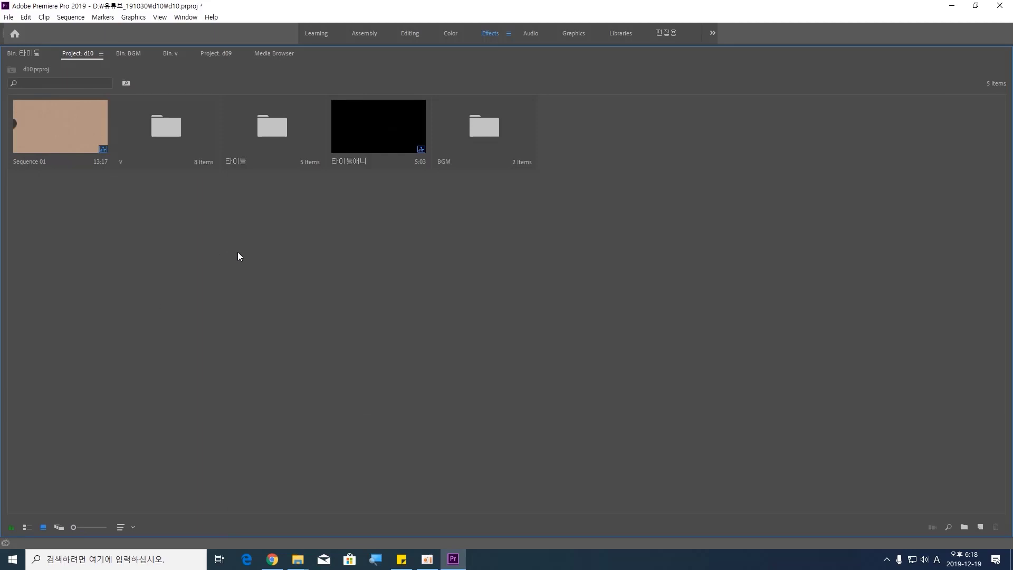
double_click(167, 128)
Place Drone - 22059.mp4 at the start of the intro sequence and change the sequence settings to match the clip
click(185, 124)
double_click(178, 124)
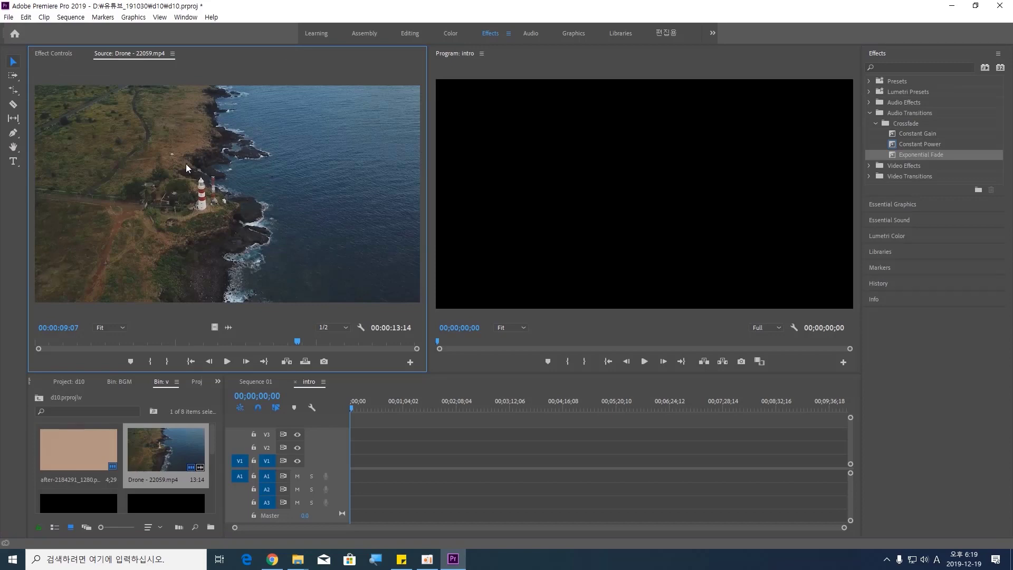
drag(191, 168, 356, 460)
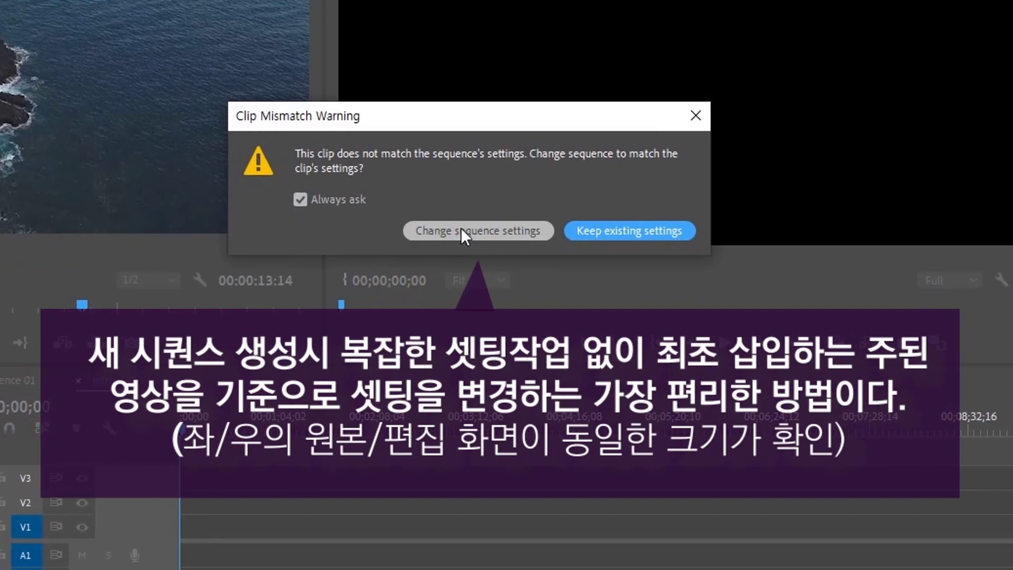
click(490, 233)
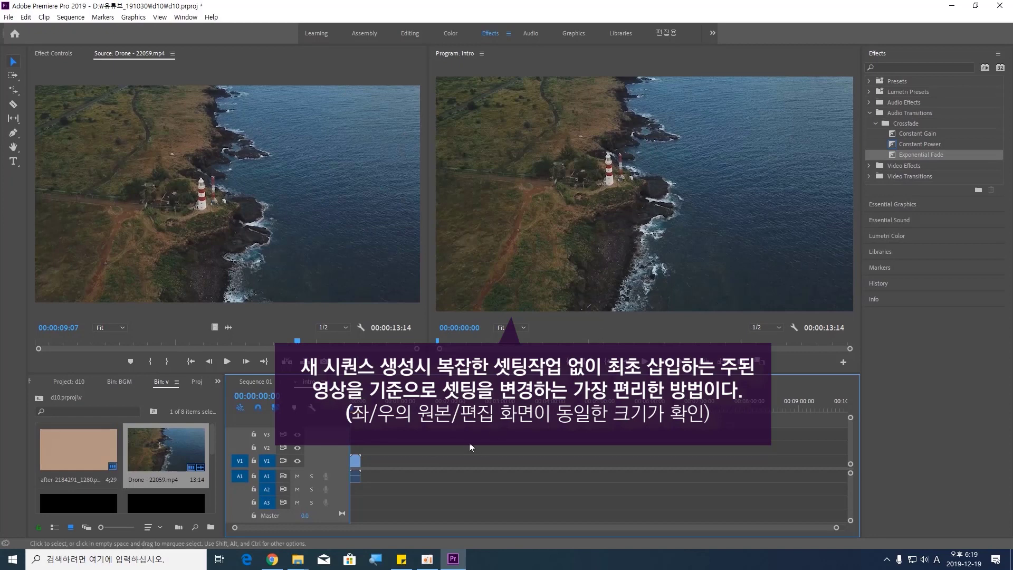
Unlink the drone clip's audio from its video, remove the audio, and put the video on track V2
click(355, 479)
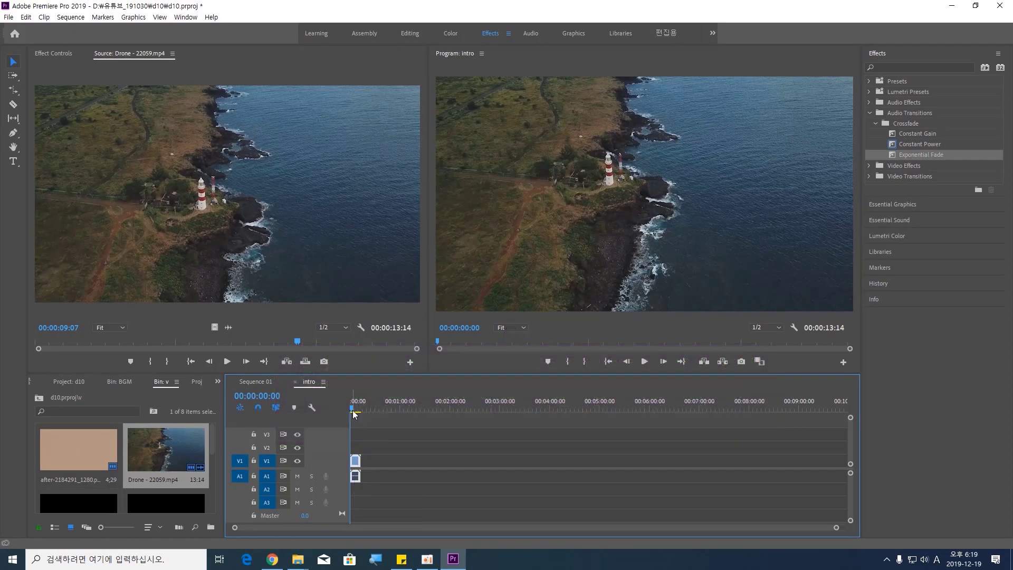
key(space)
key(space)
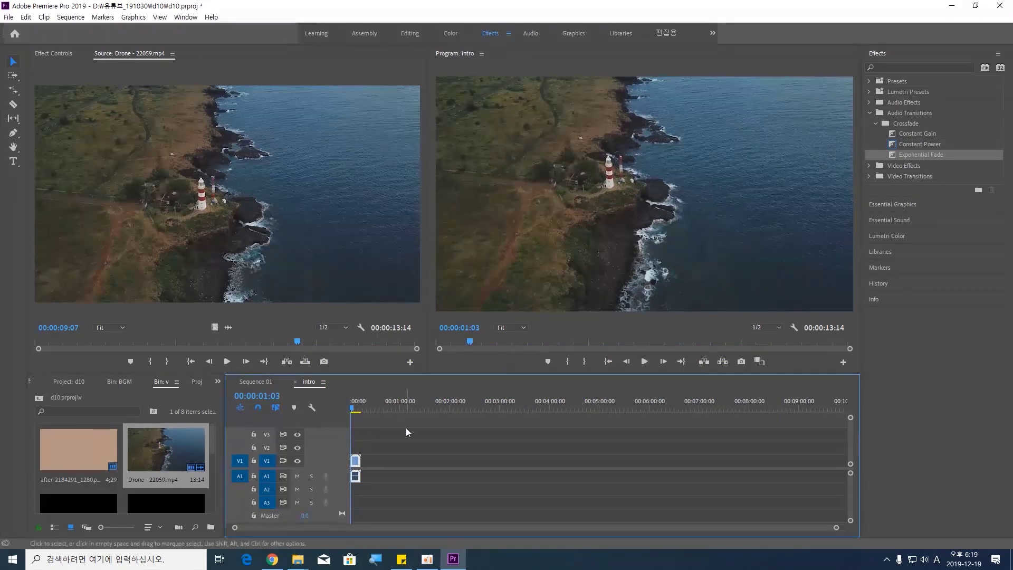
right_click(356, 479)
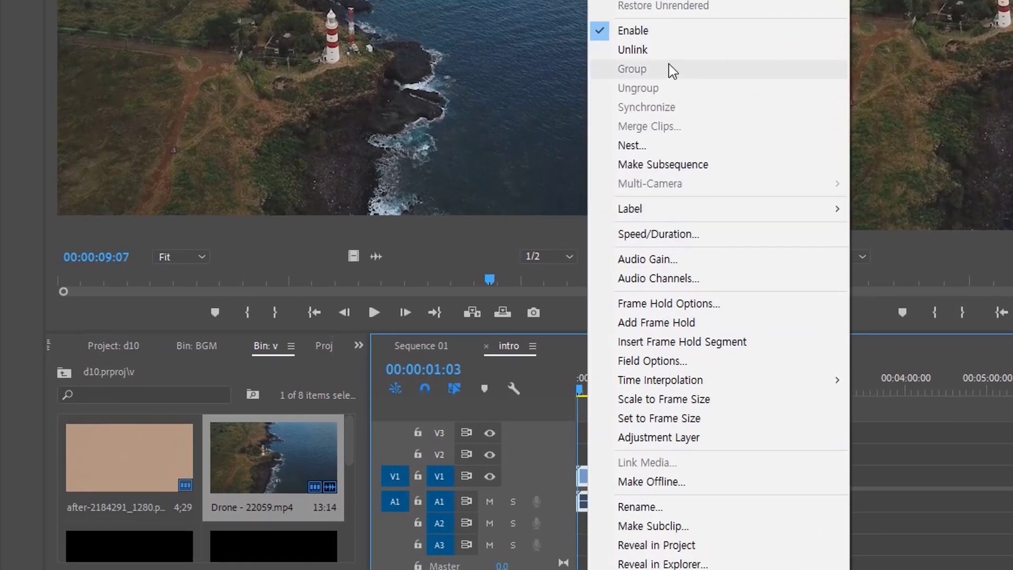
click(663, 60)
click(589, 500)
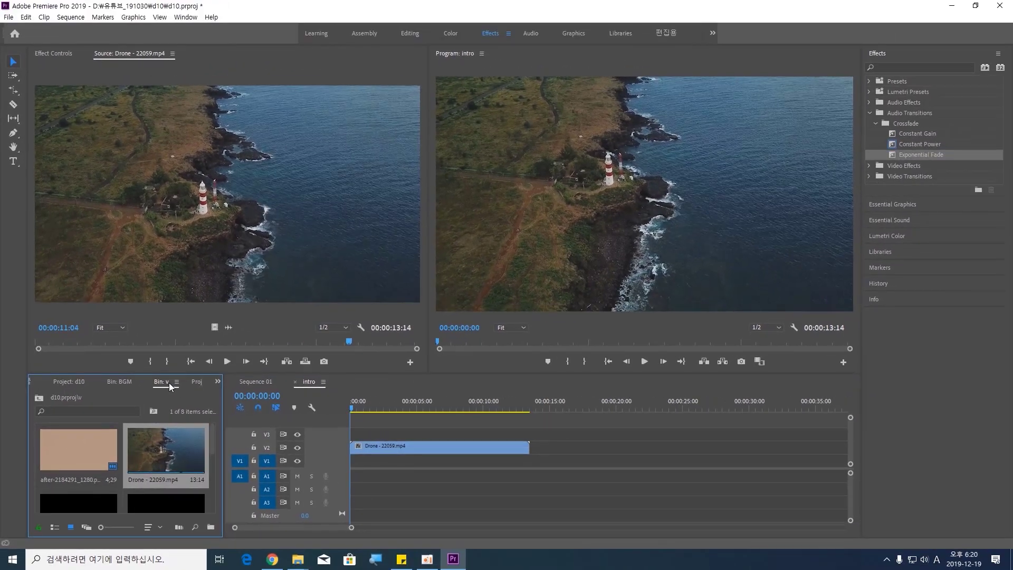
Place after-2184291_1280.png on track V1 beneath the drone clip and extend it to the drone clip's full length
double_click(169, 382)
click(595, 227)
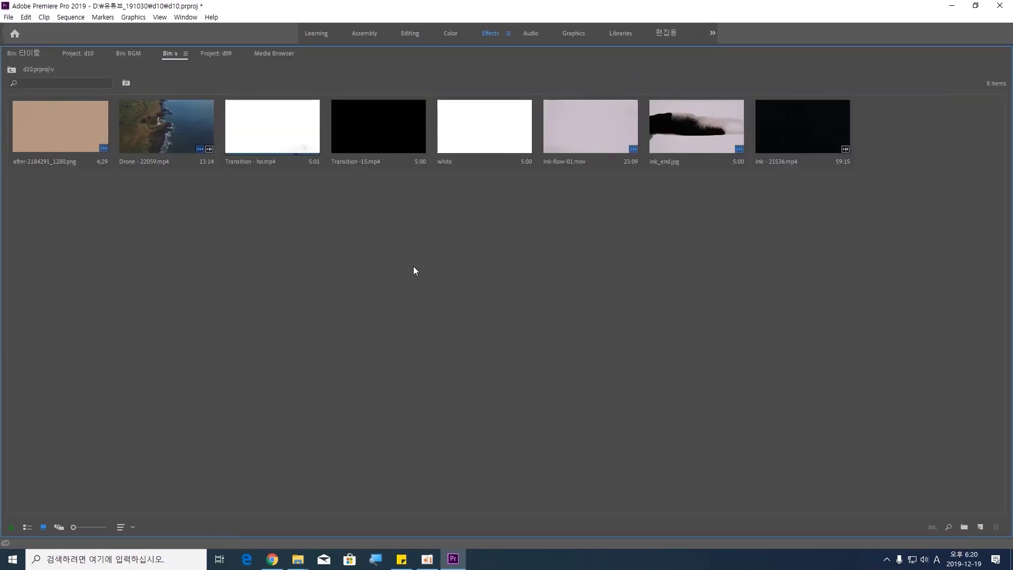
key(grave)
drag(169, 176, 525, 459)
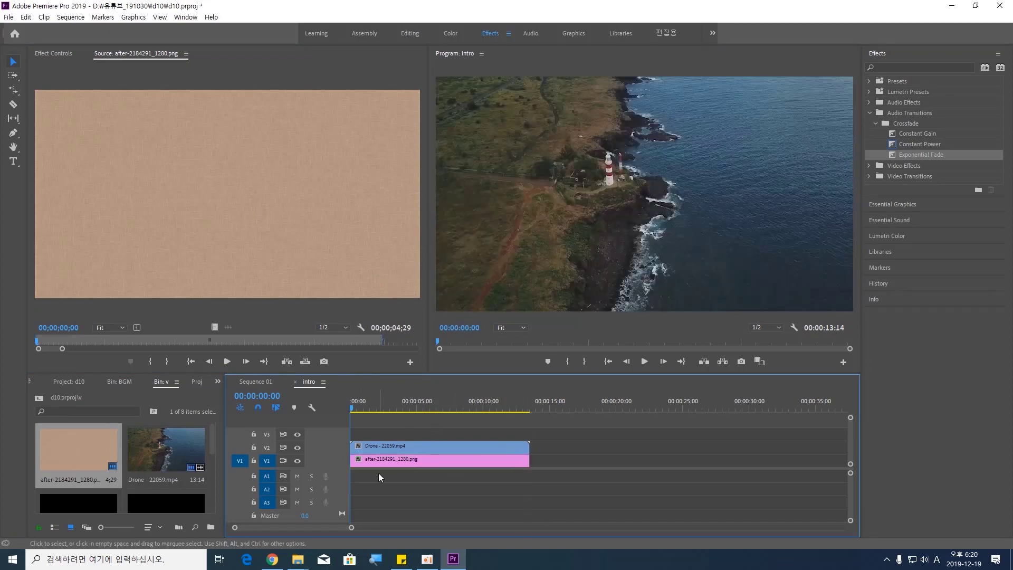
drag(321, 468, 321, 496)
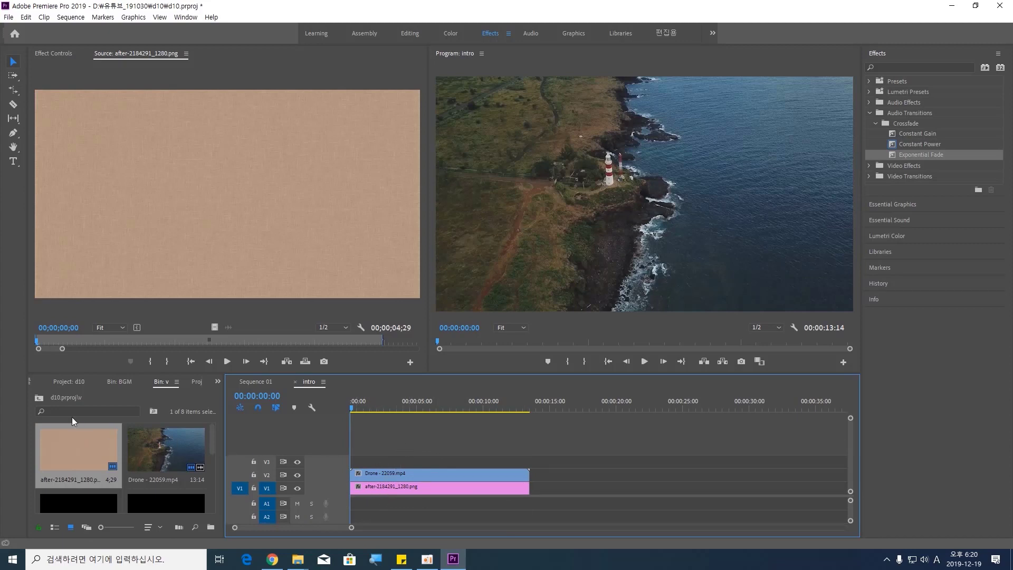
Place Transition -15.mp4 from the v bin on track V3 at the sequence start and scrub through its brush strokes
click(38, 398)
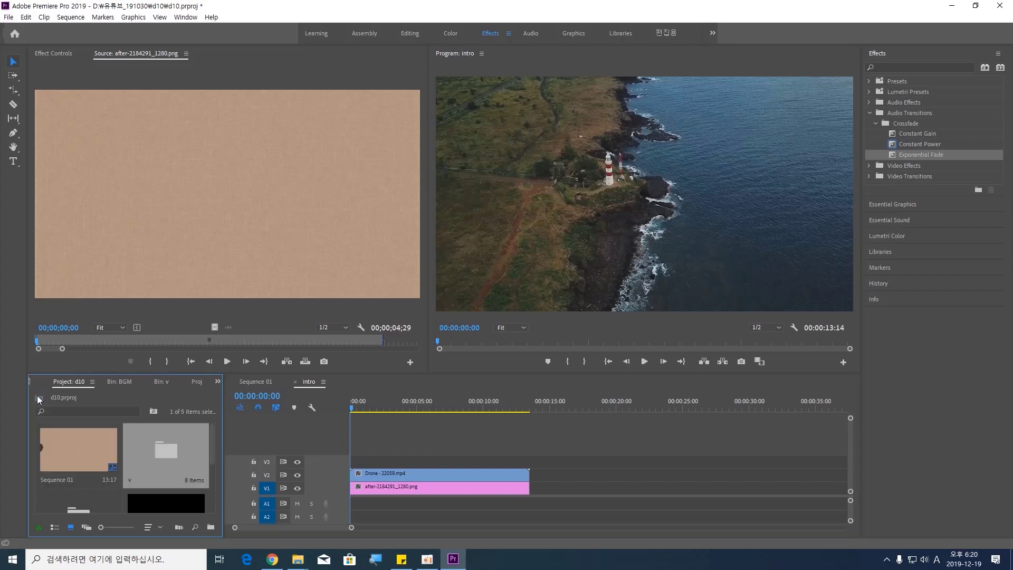
double_click(80, 384)
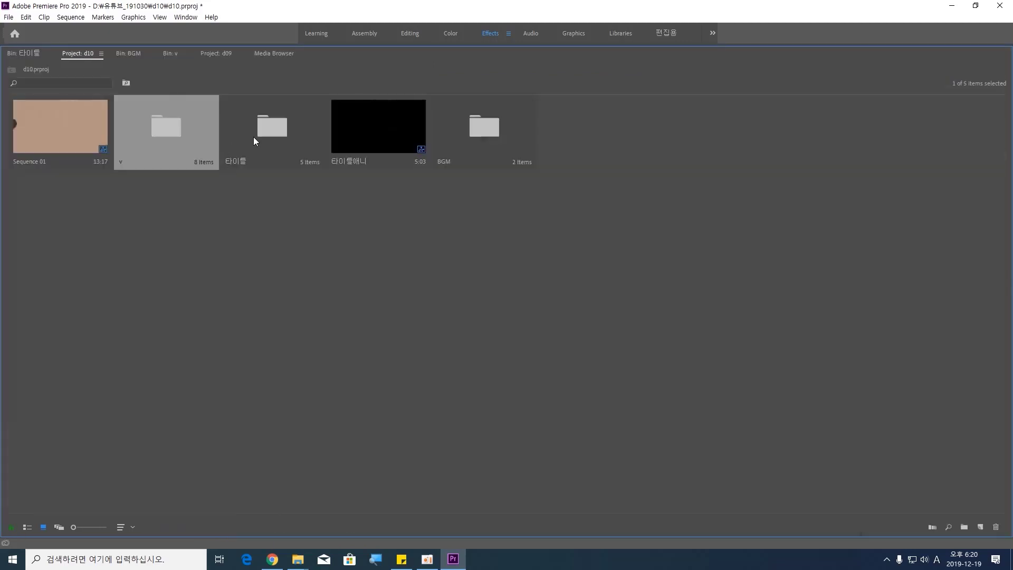
double_click(179, 126)
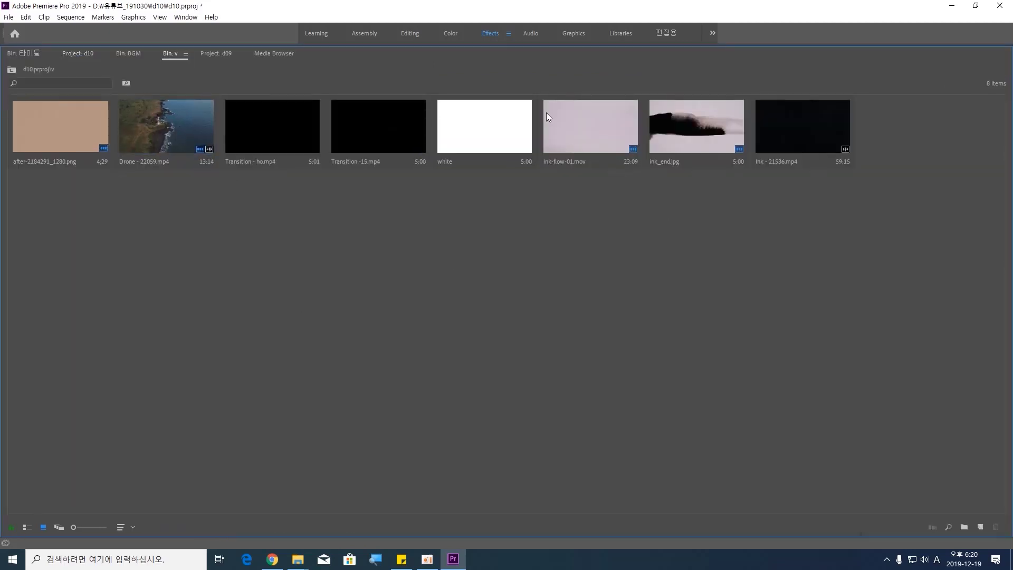
click(571, 116)
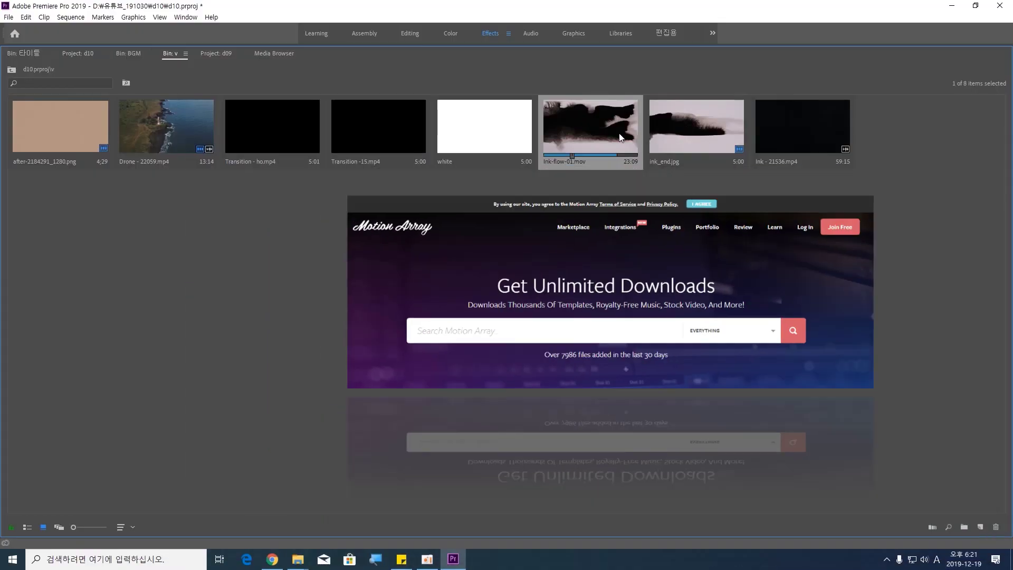
ctrl+click(606, 134)
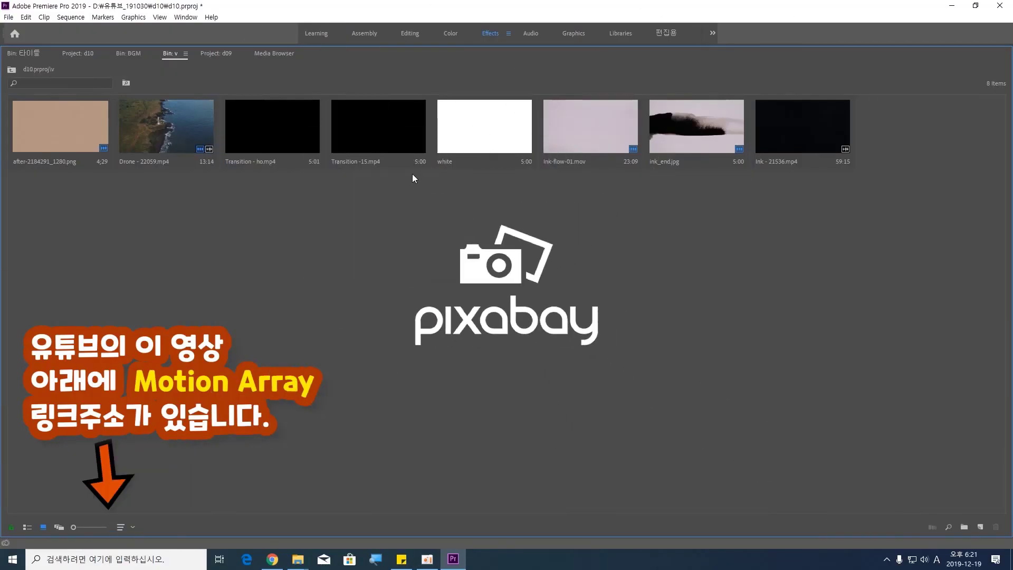
click(357, 131)
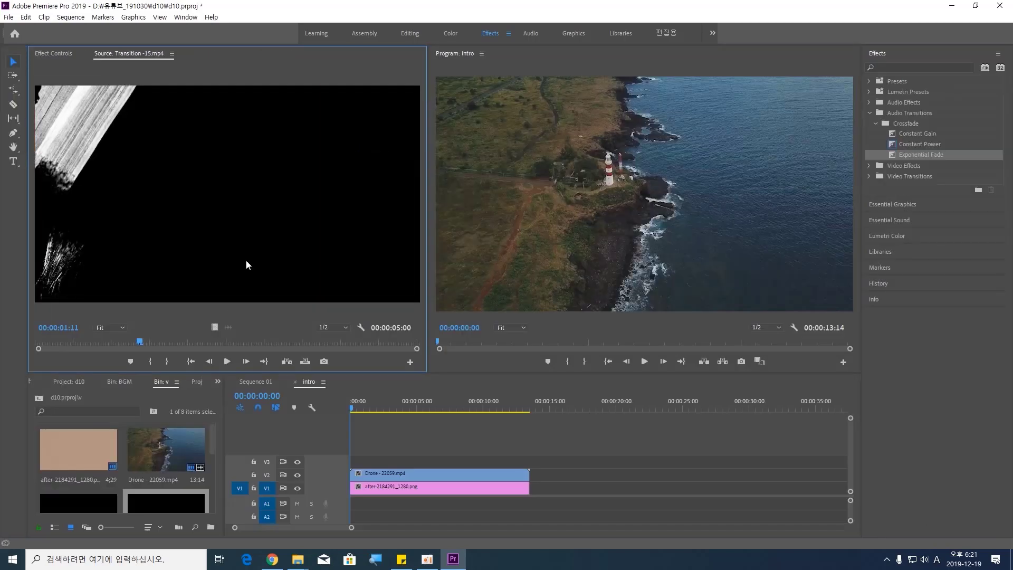
drag(69, 147, 359, 460)
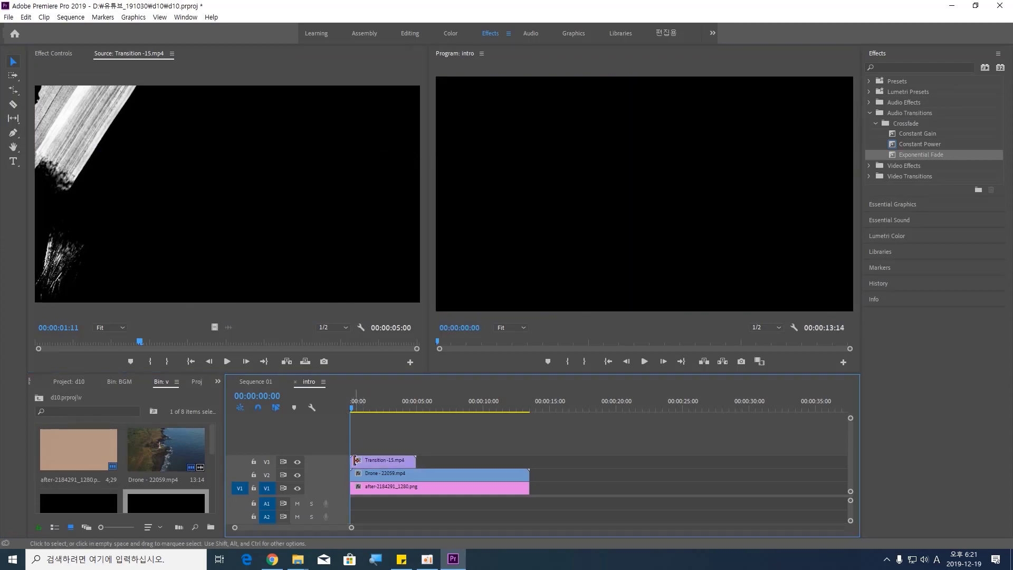
drag(353, 407, 396, 413)
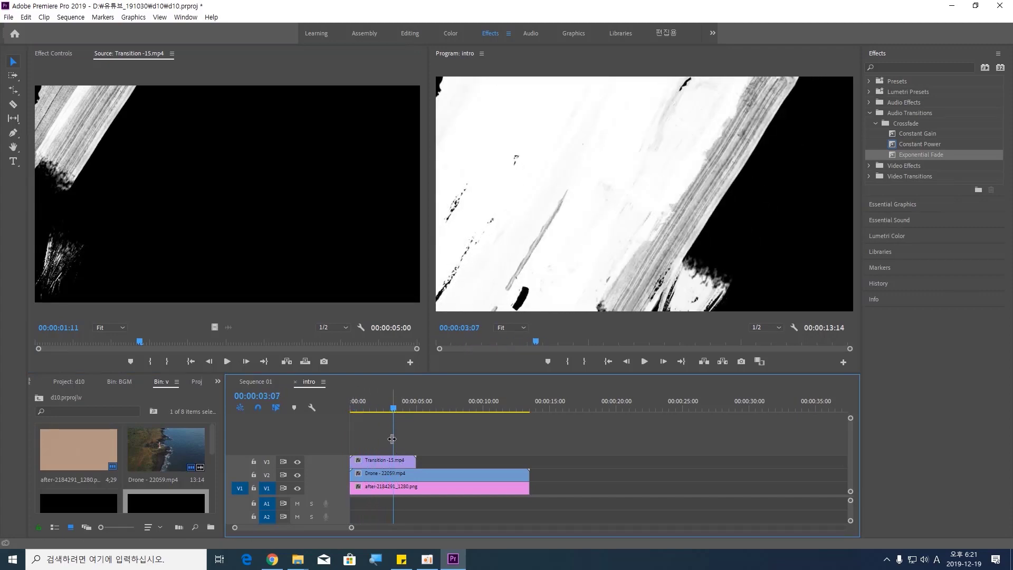
mouse_move(393, 409)
mouse_down()
mouse_move(404, 409)
mouse_move(378, 412)
mouse_move(395, 412)
mouse_up()
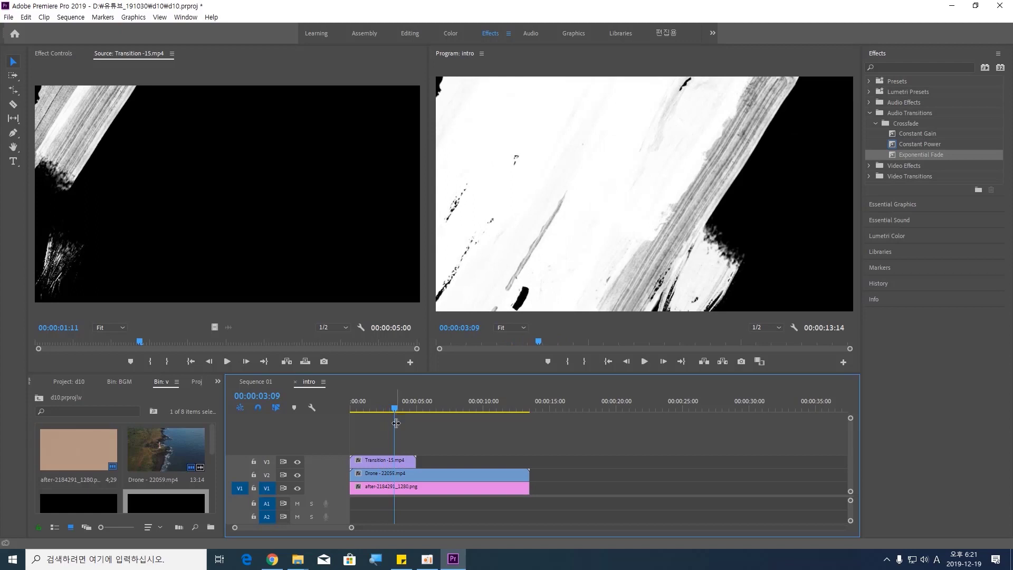
mouse_move(395, 409)
mouse_down()
mouse_move(367, 412)
mouse_move(403, 410)
mouse_move(383, 417)
mouse_up()
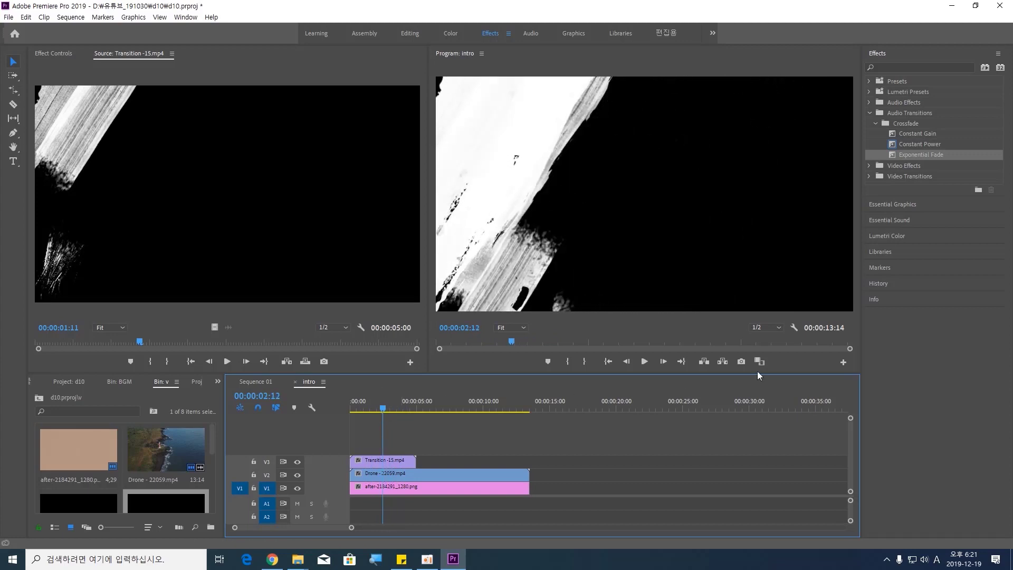
Search the effects for "track" and apply Track Matte Key to the drone clip on track V2
click(870, 114)
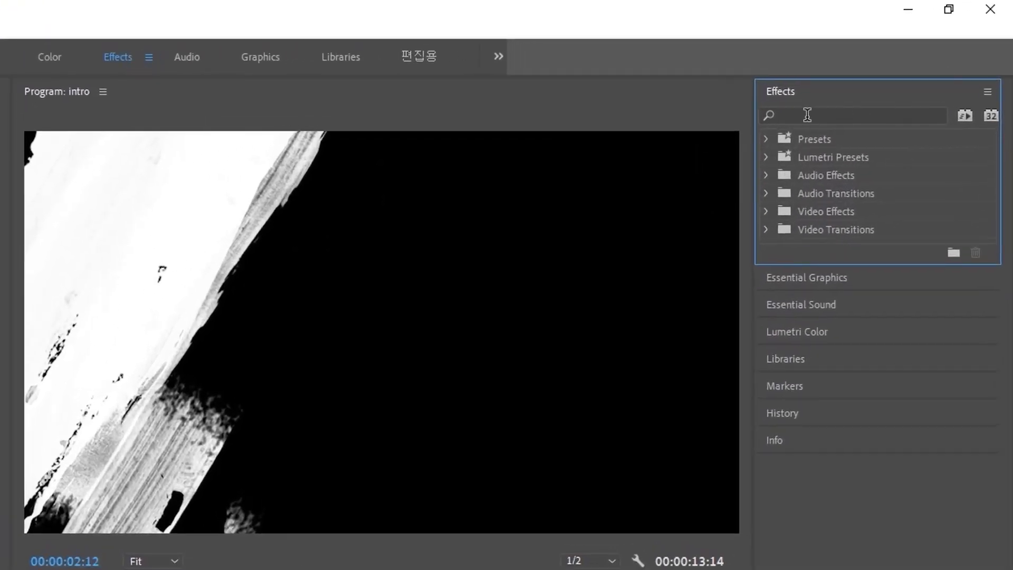
click(807, 115)
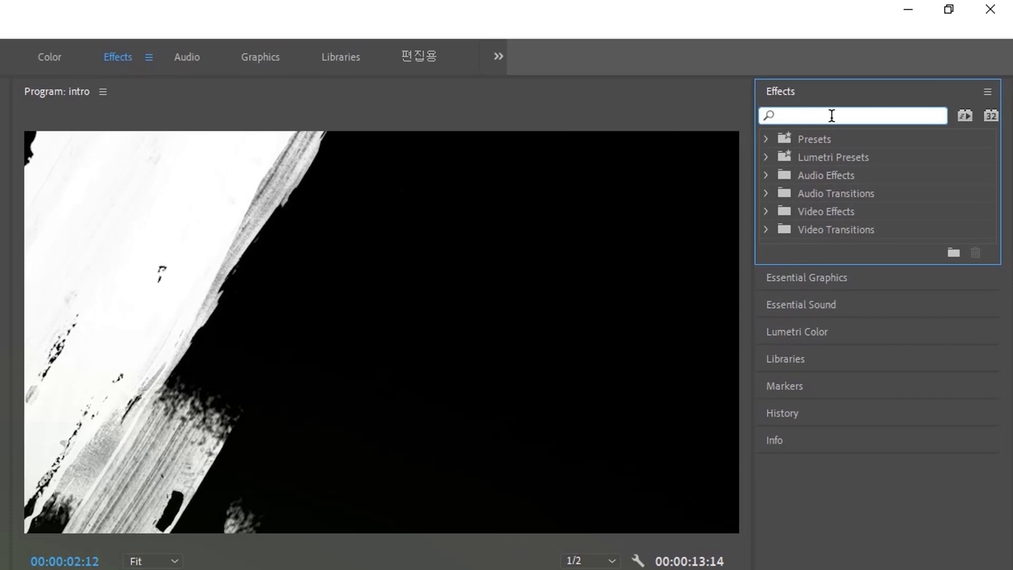
text(track)
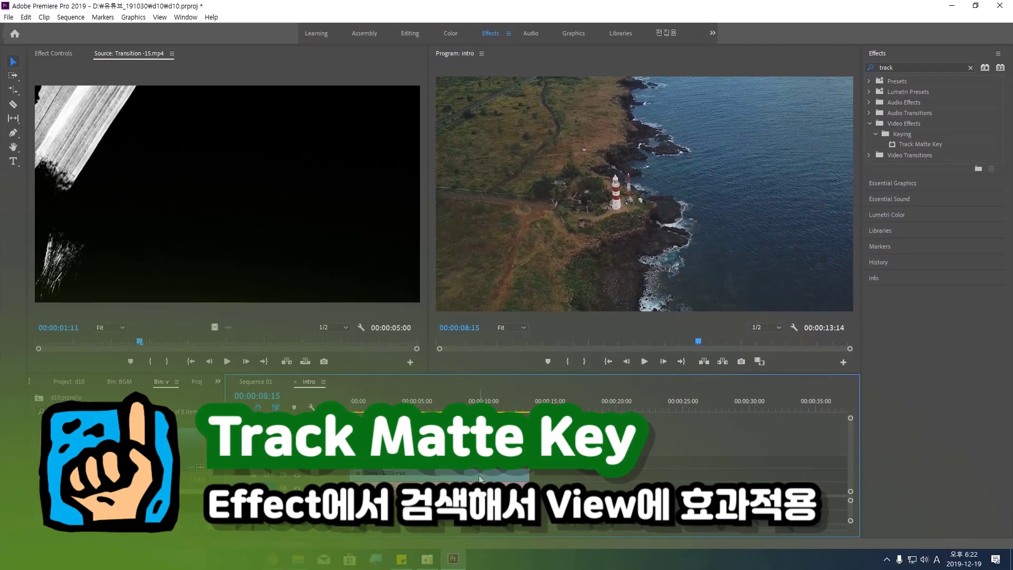
click(480, 476)
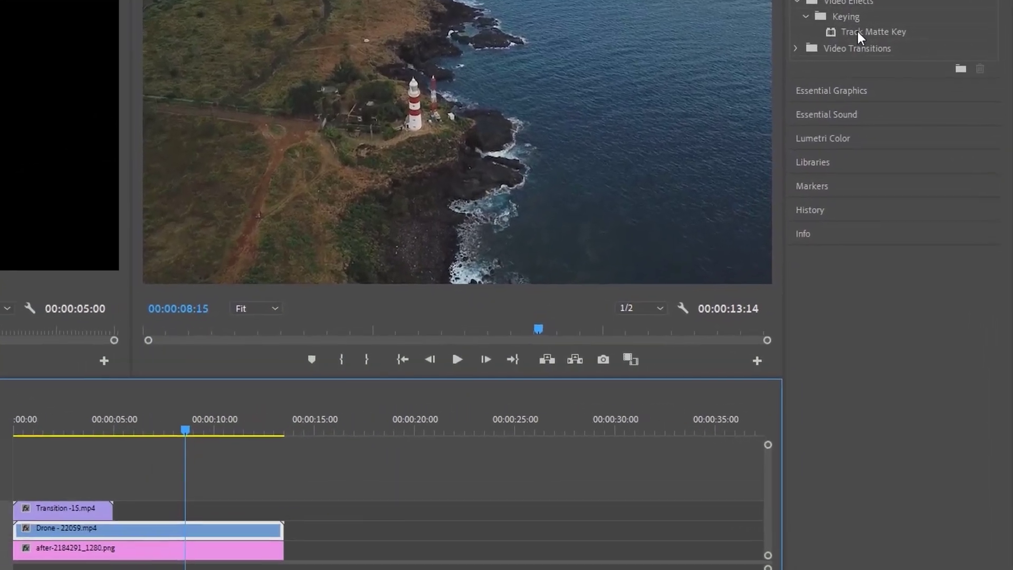
click(899, 120)
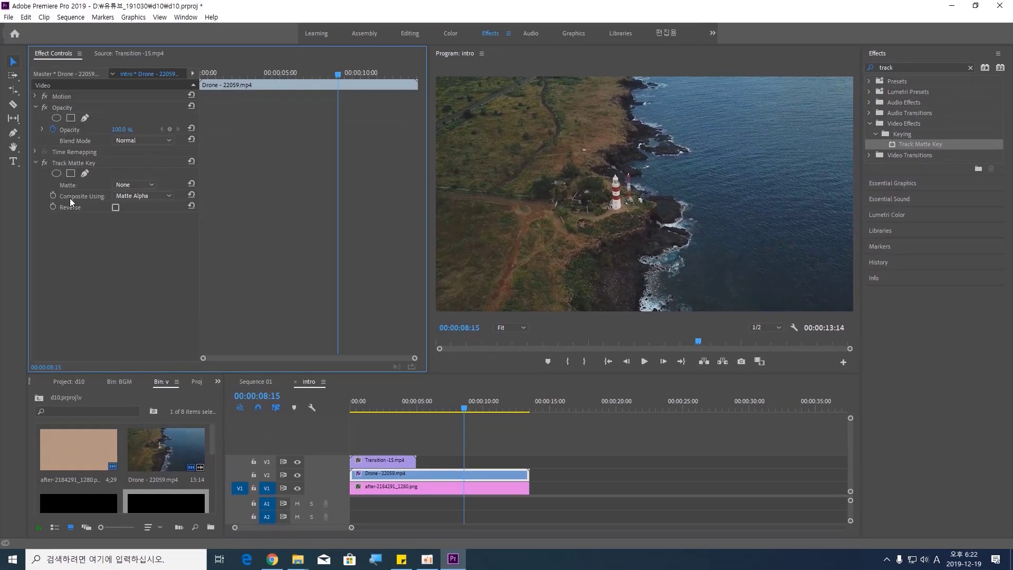
Undo the Track Matte Key on the drone clip and redo it
click(36, 108)
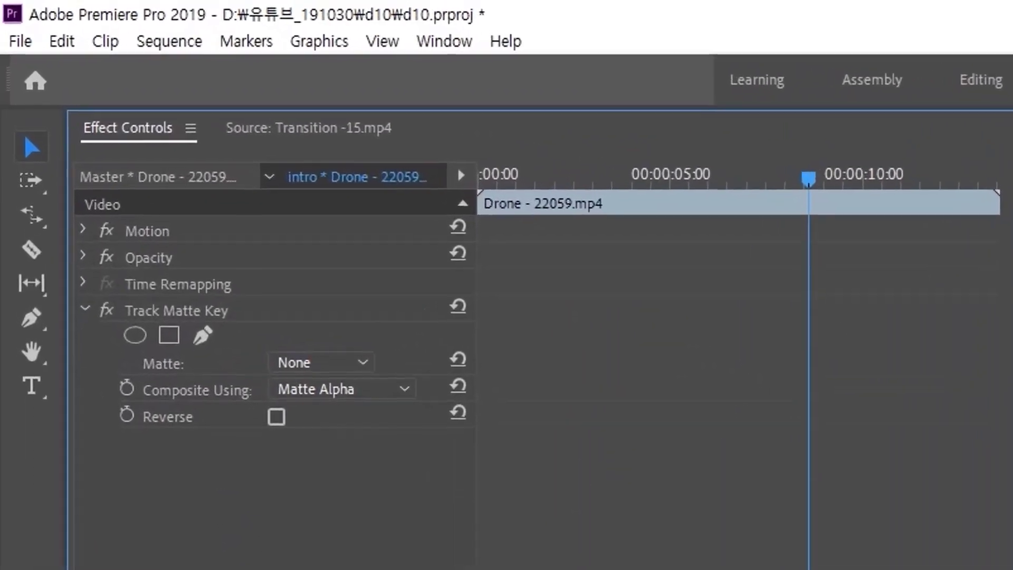
key(ctrl+z)
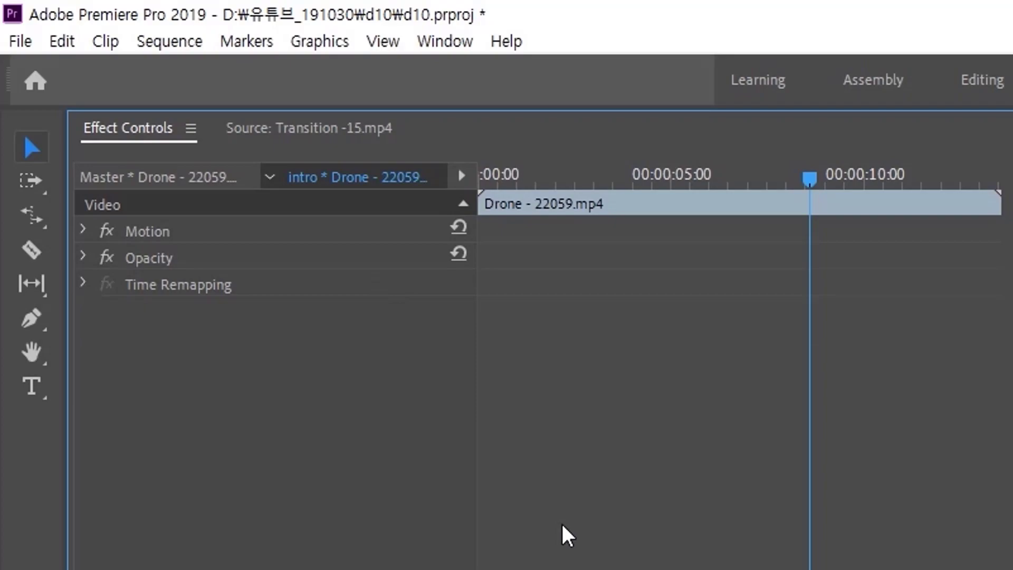
key(ctrl+shift+z)
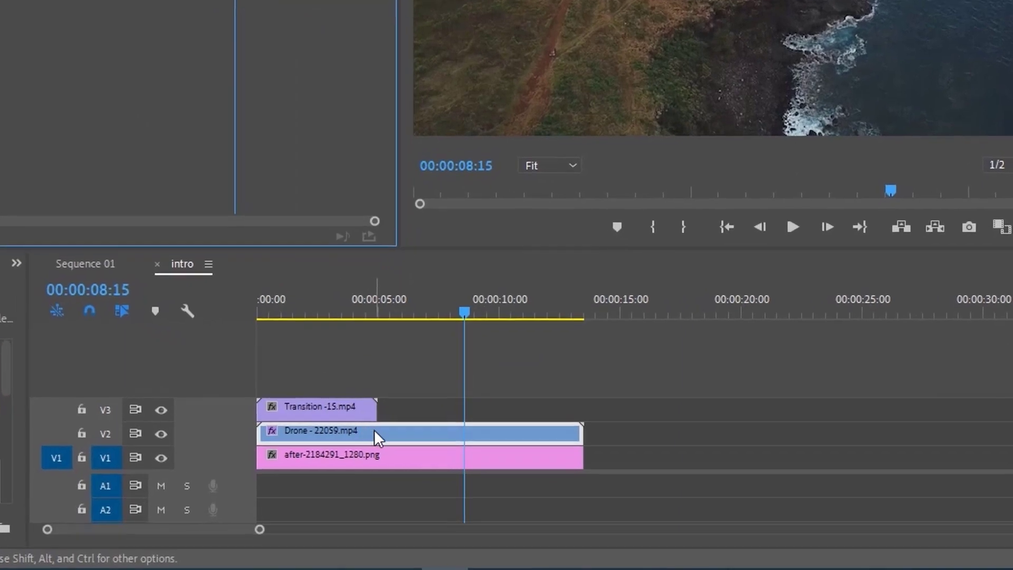
click(374, 429)
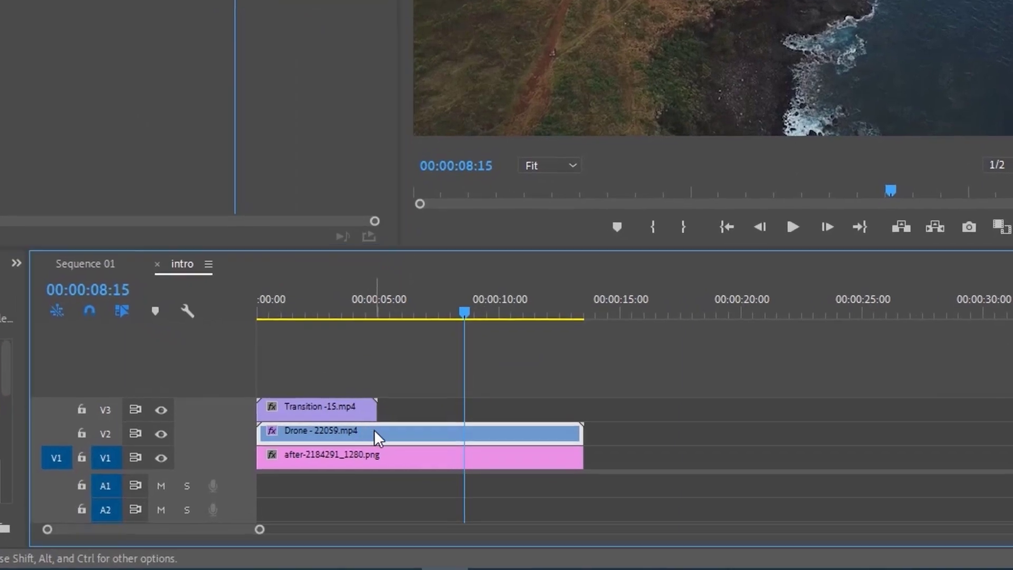
click(349, 414)
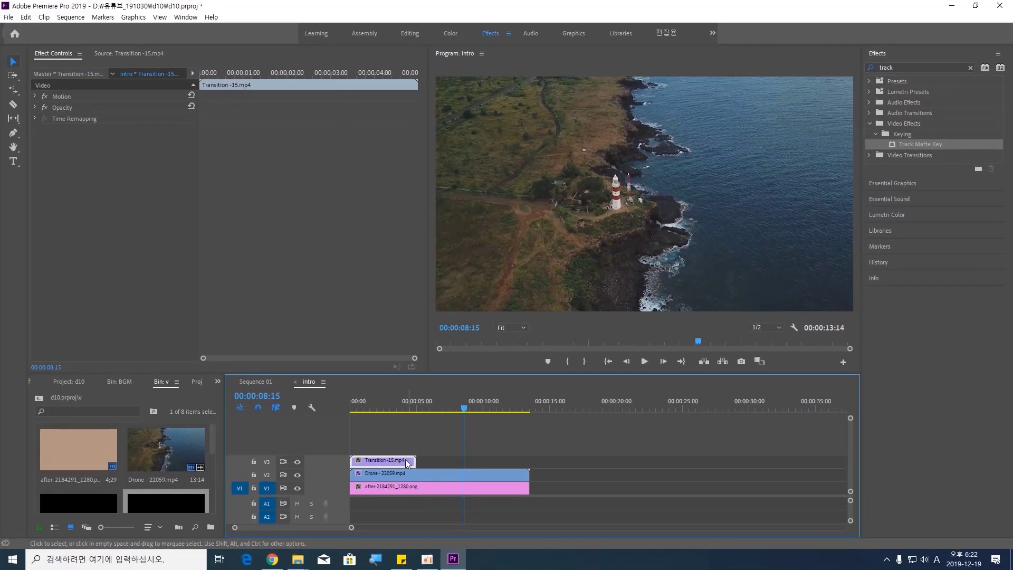
click(397, 474)
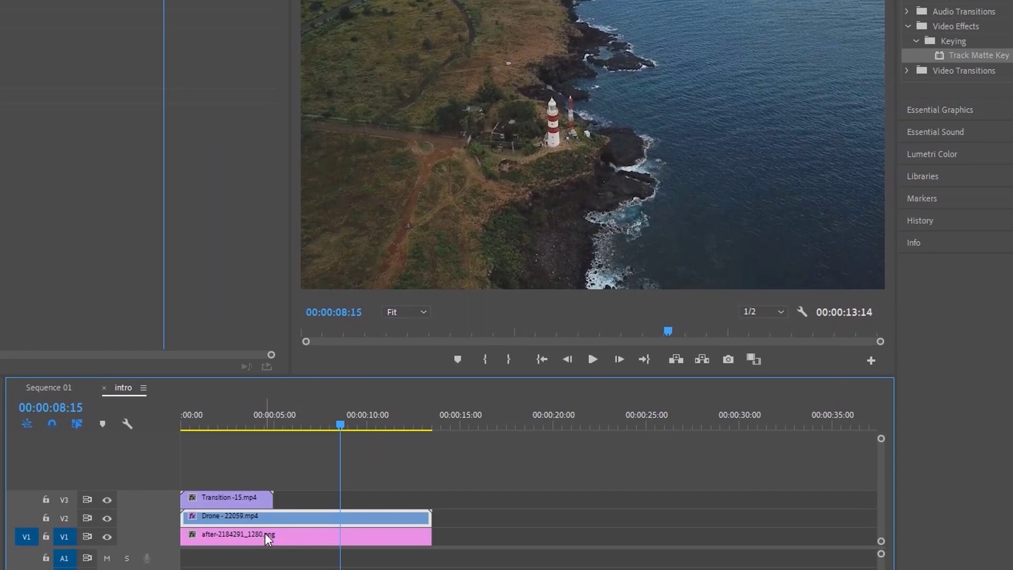
click(265, 534)
On the drone clip's Track Matte Key, set Composite Using to Matte Luma and Matte to Video 3
click(263, 514)
drag(340, 428, 233, 441)
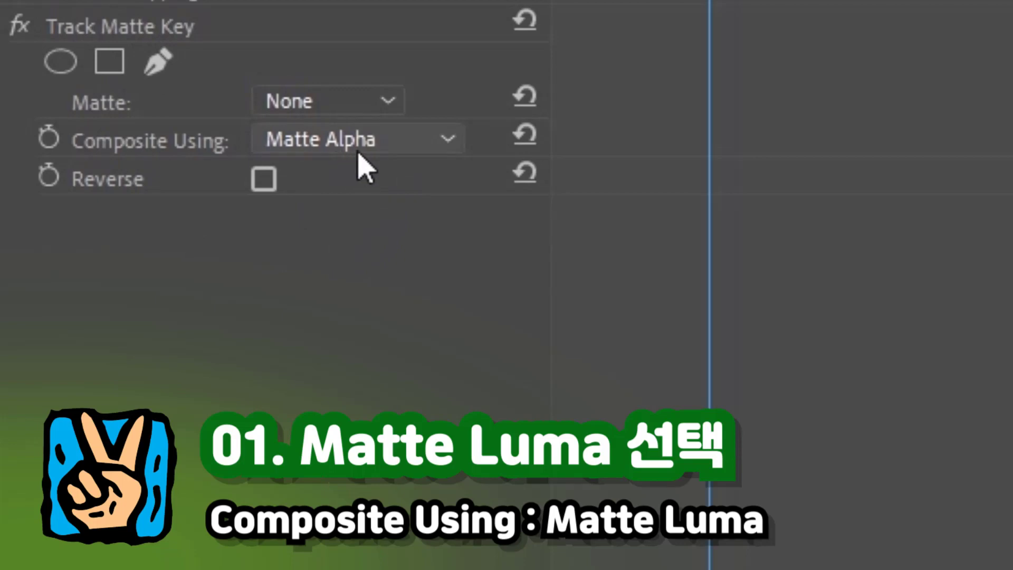
click(447, 141)
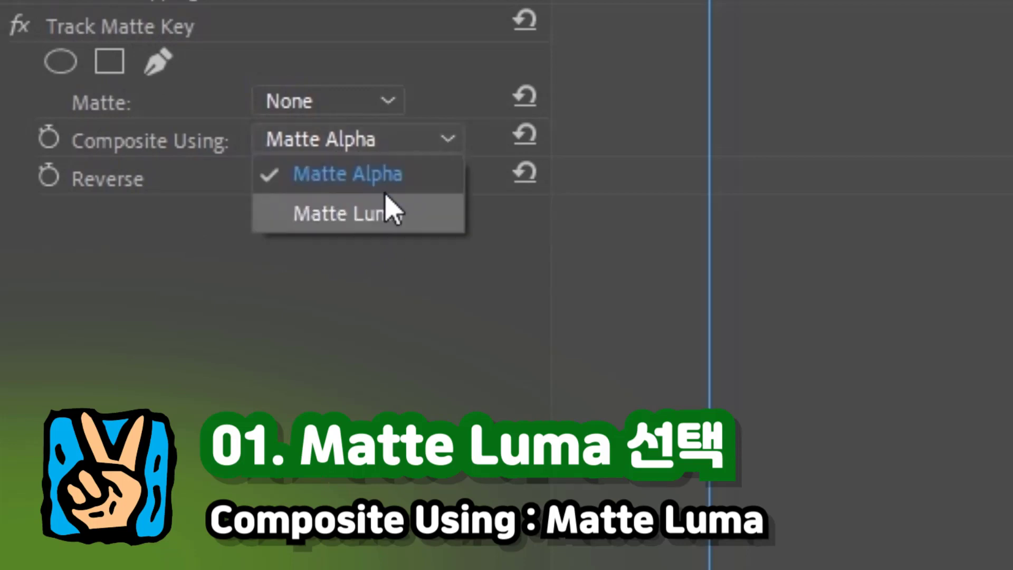
click(374, 214)
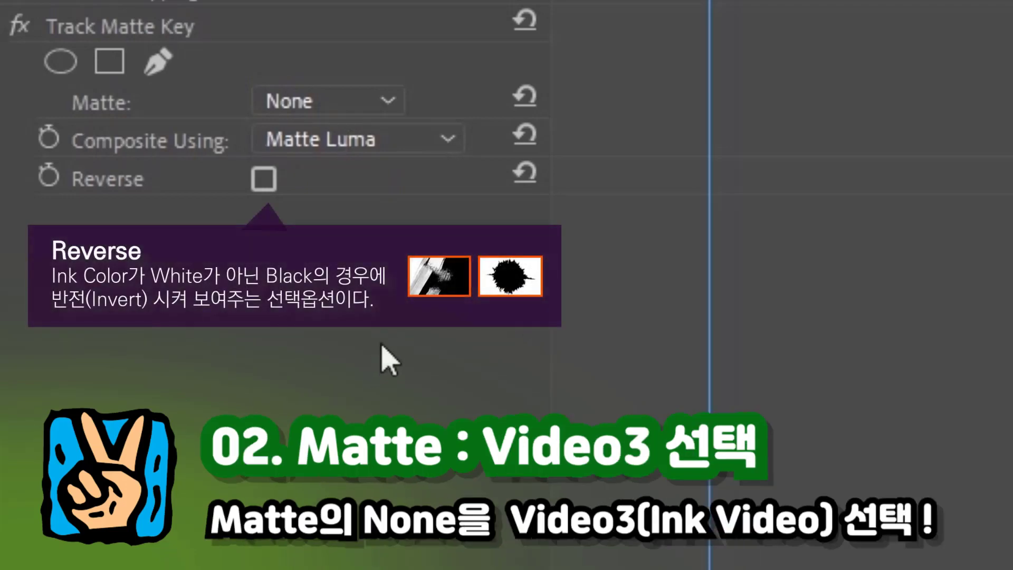
click(393, 103)
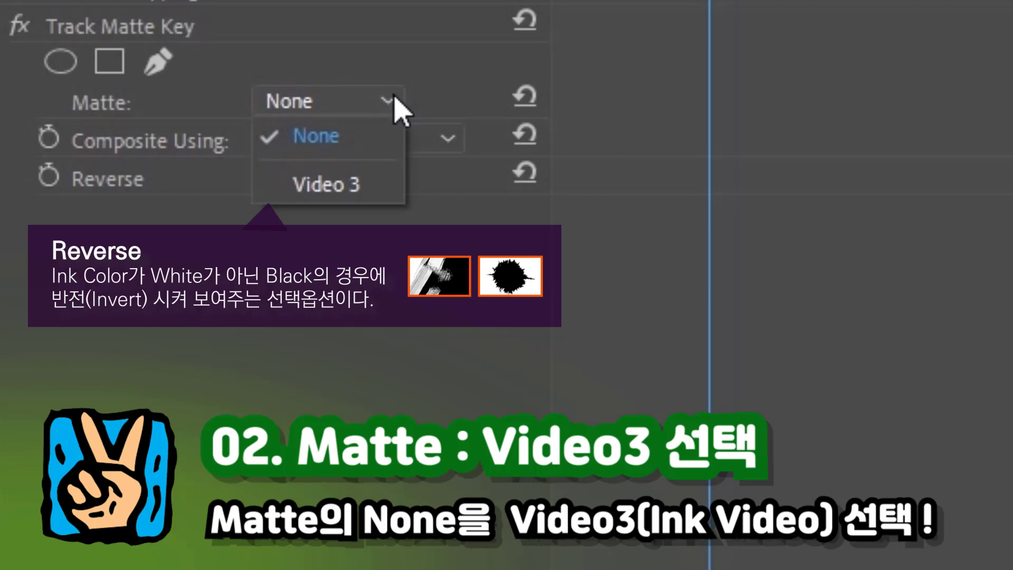
click(388, 191)
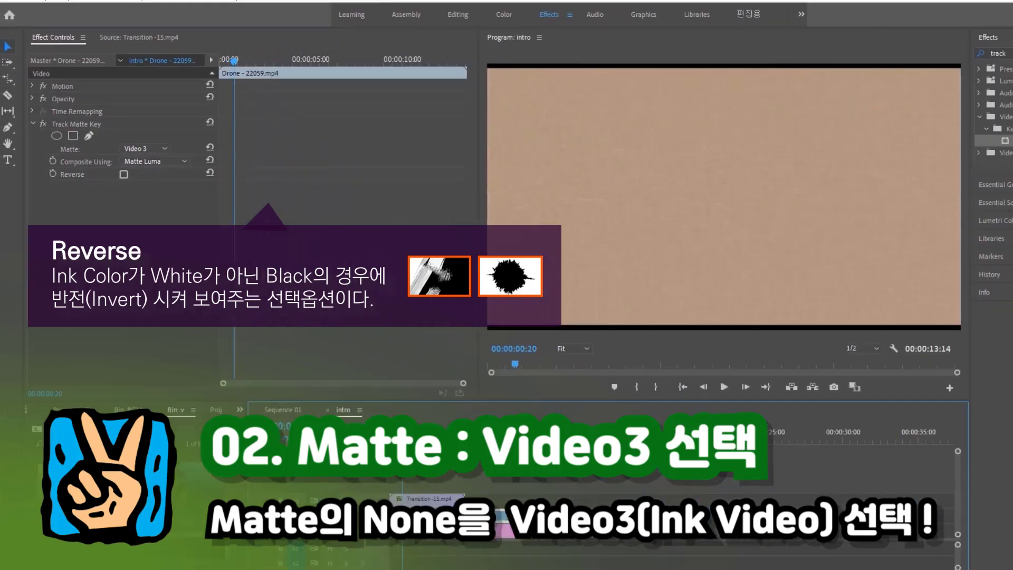
Scrub the intro sequence to about 00:00:03:00 to preview the brush-stroke reveal over the paper background
drag(404, 440, 423, 439)
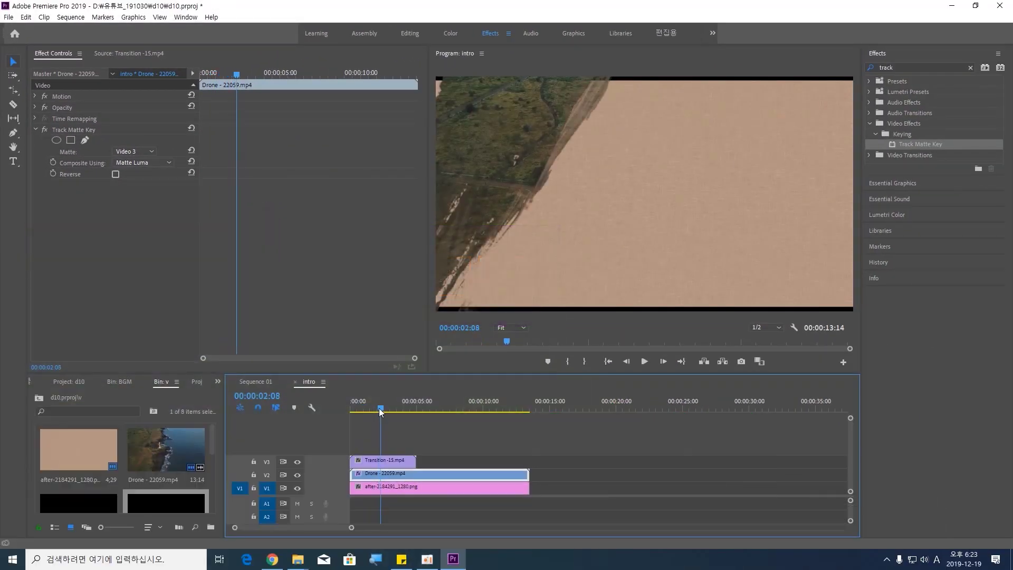
mouse_move(379, 409)
mouse_down()
mouse_move(413, 407)
mouse_move(387, 409)
mouse_up()
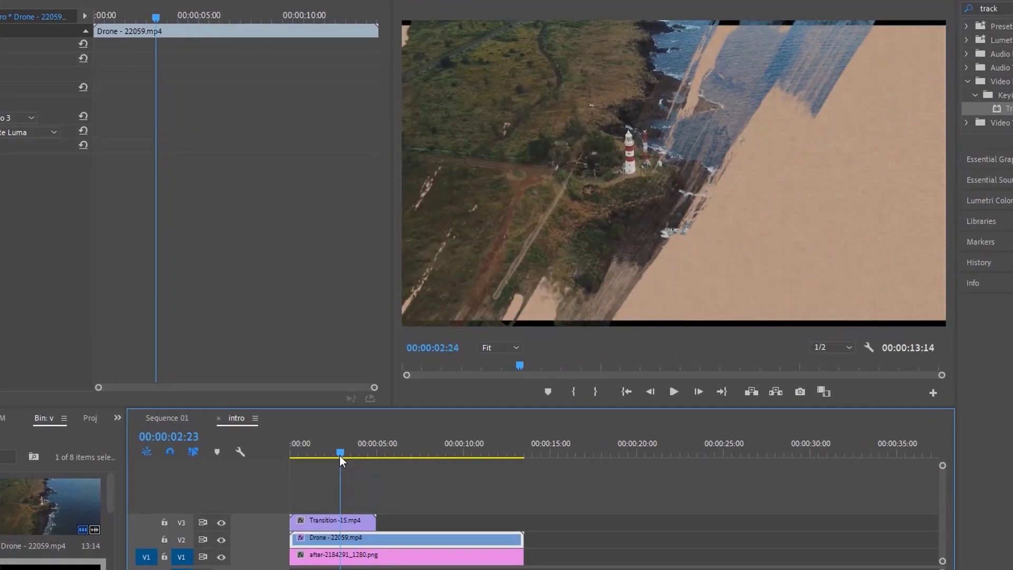
drag(340, 456, 341, 456)
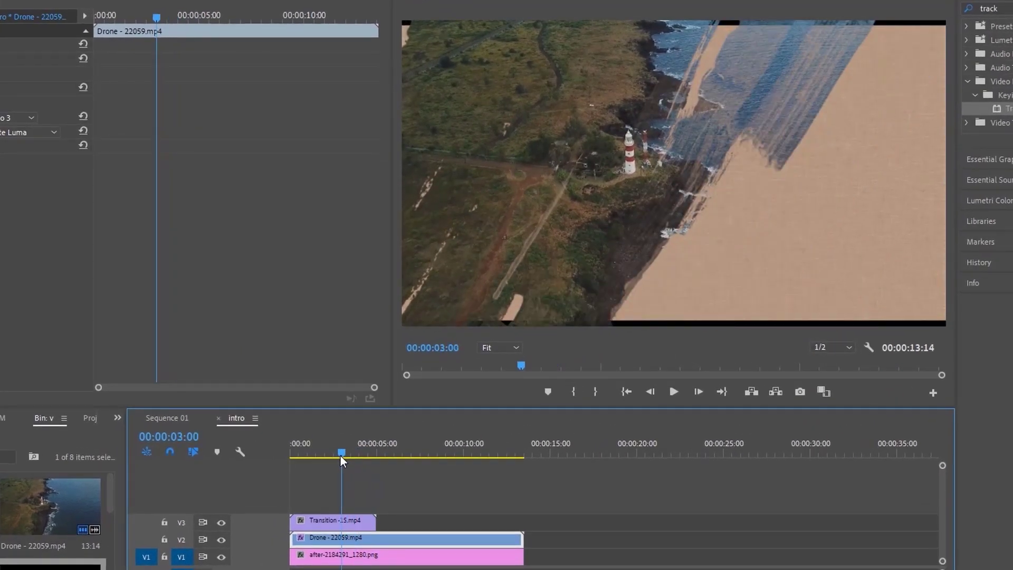
Temporarily hide tracks V2 and V1 to examine the transition's black-and-white brush strokes alone, and show both tracks again
click(221, 540)
click(221, 557)
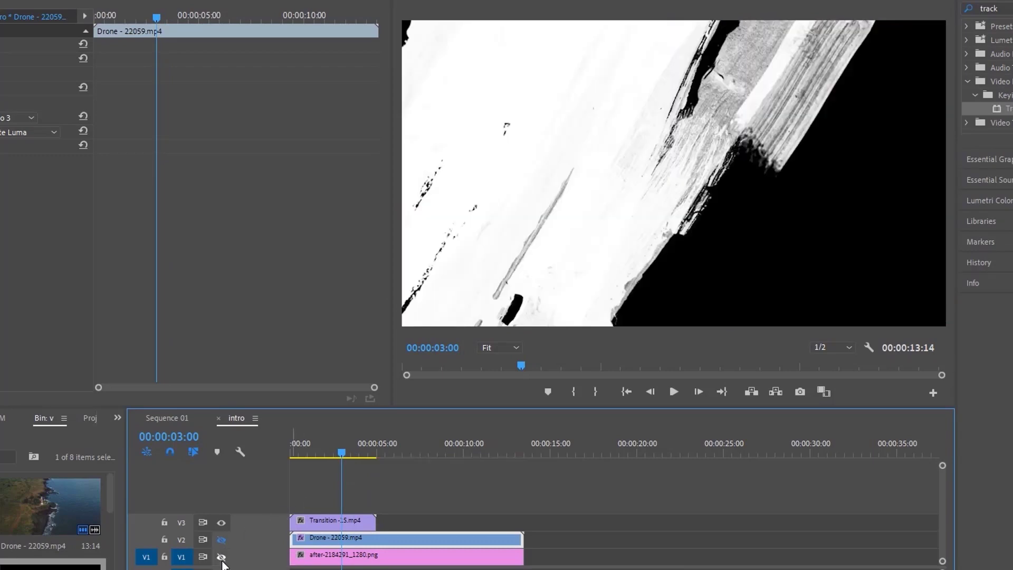
mouse_move(340, 452)
mouse_down()
mouse_move(316, 455)
mouse_move(346, 456)
mouse_up()
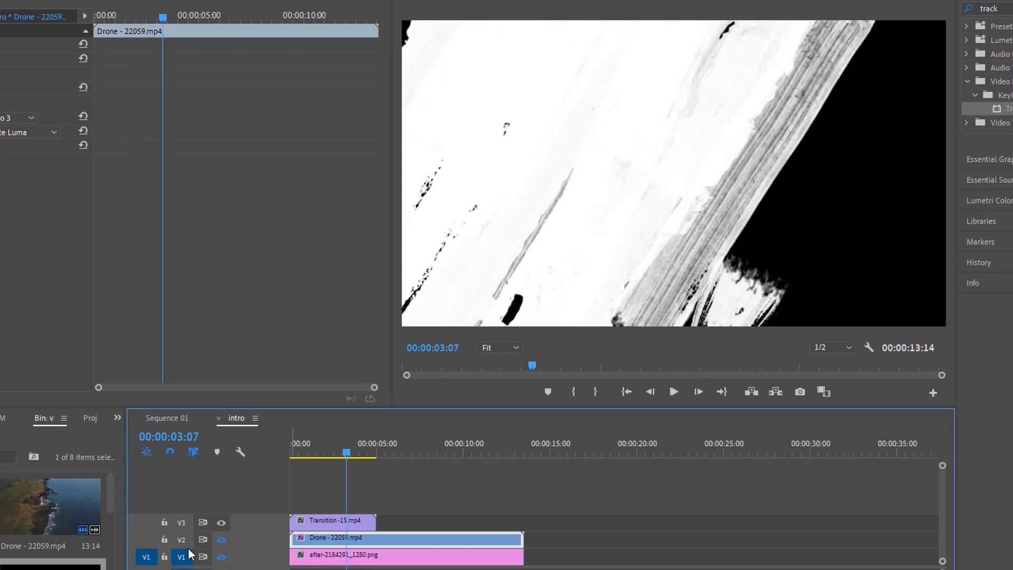
click(221, 541)
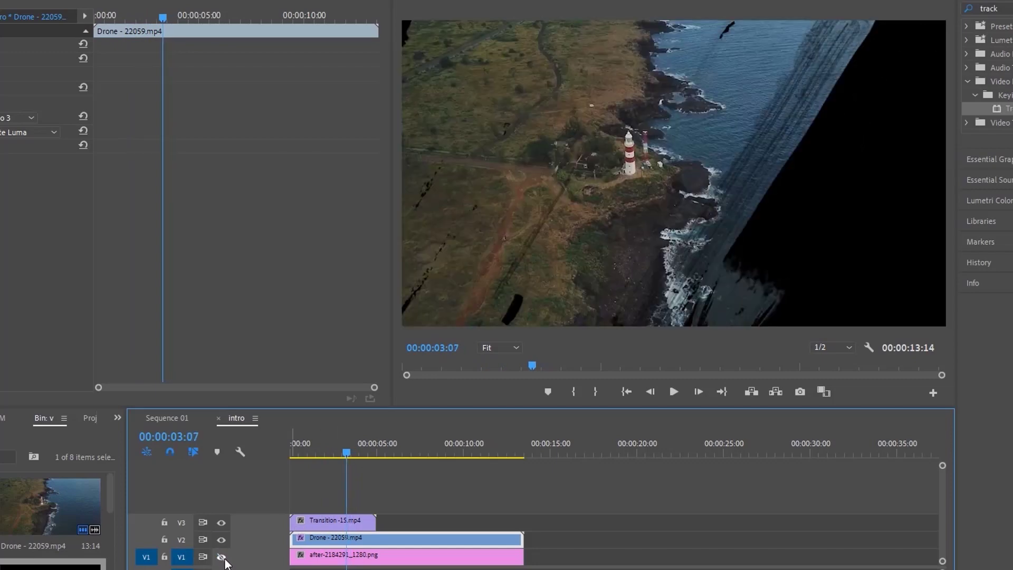
click(222, 557)
Add a sequence marker at 00:00:03:03 and hide the output of tracks V2 and V1
drag(352, 453, 346, 450)
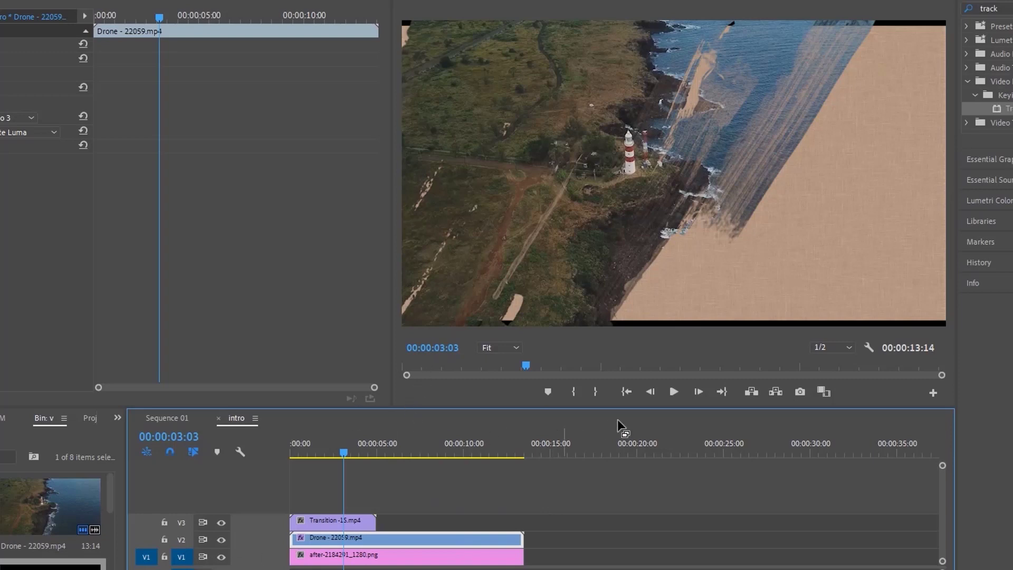
click(546, 394)
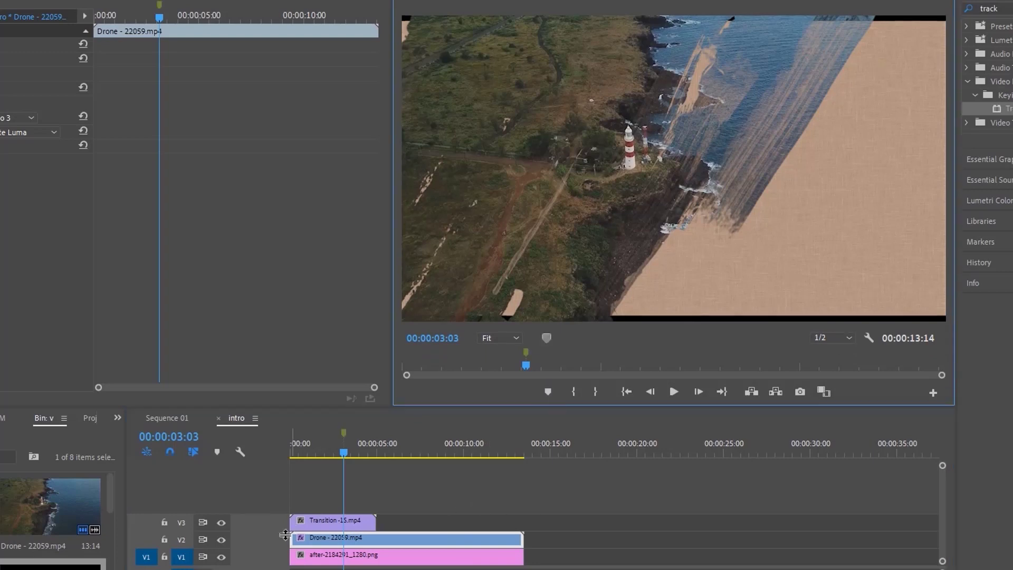
click(222, 539)
click(222, 552)
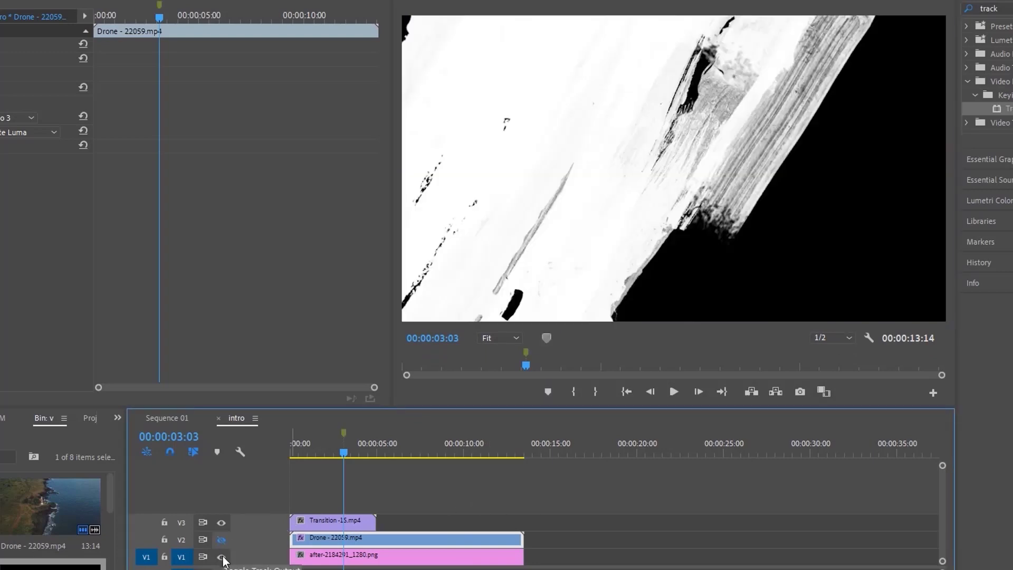
Split the Transition -15.mp4 clip on V3 at 00:00:03:03 and delete the part after the cut
click(359, 521)
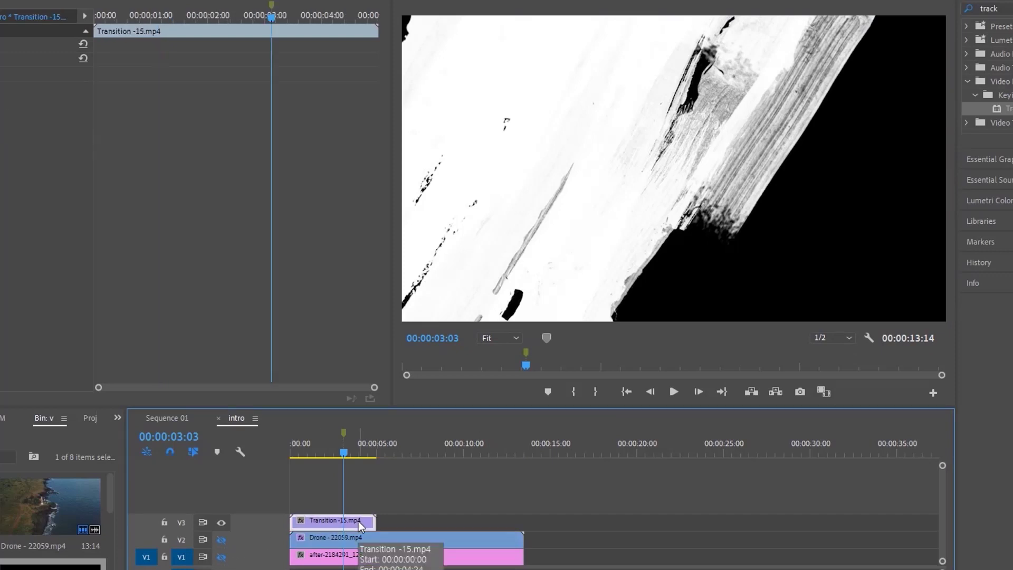
key(ctrl+k)
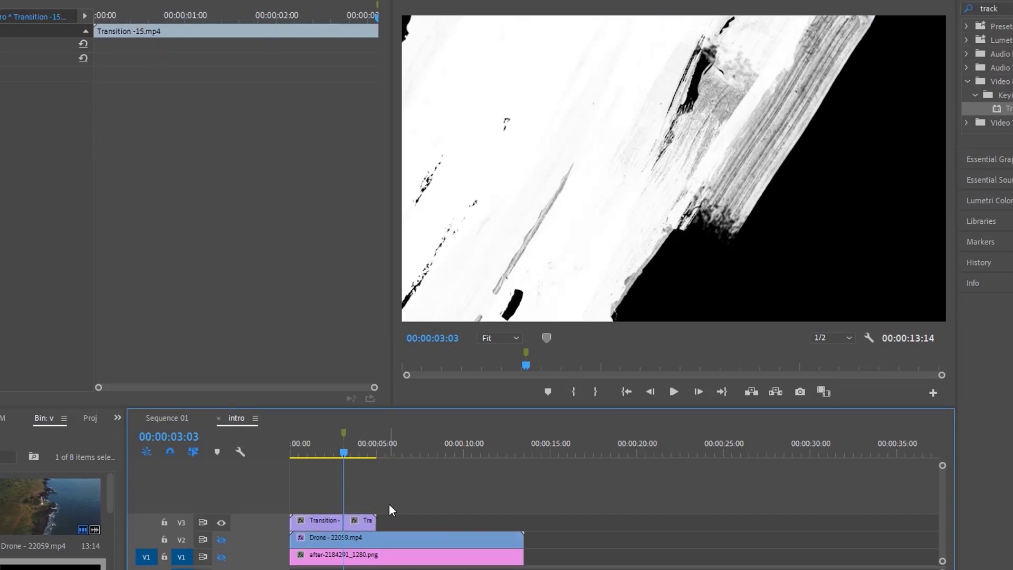
click(361, 524)
key(Delete)
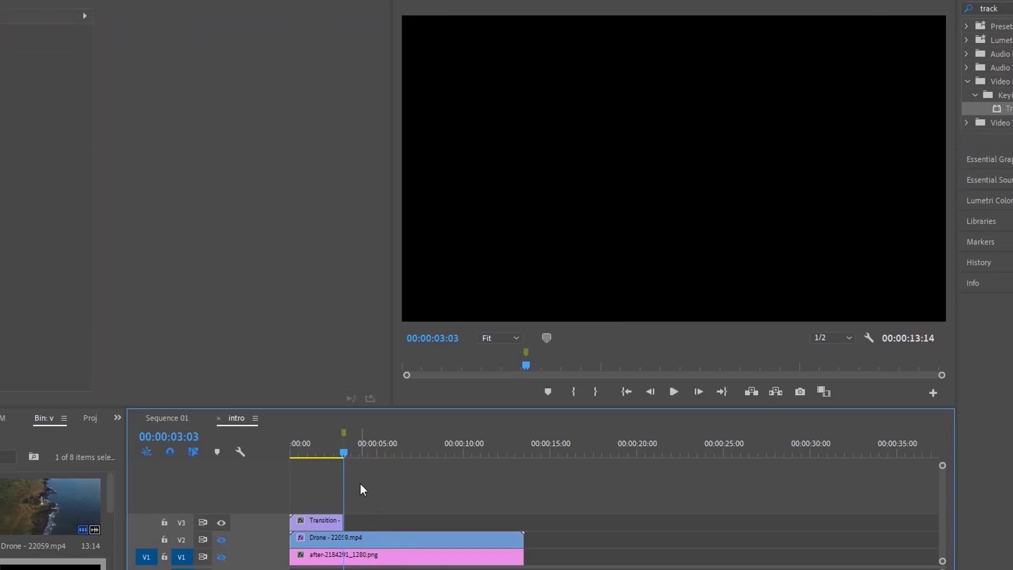
Export the frame at 00:00:03:02 as JPEG intro.Still001 to the oCam 254.0 Portable folder, importing it into the project
key(Left)
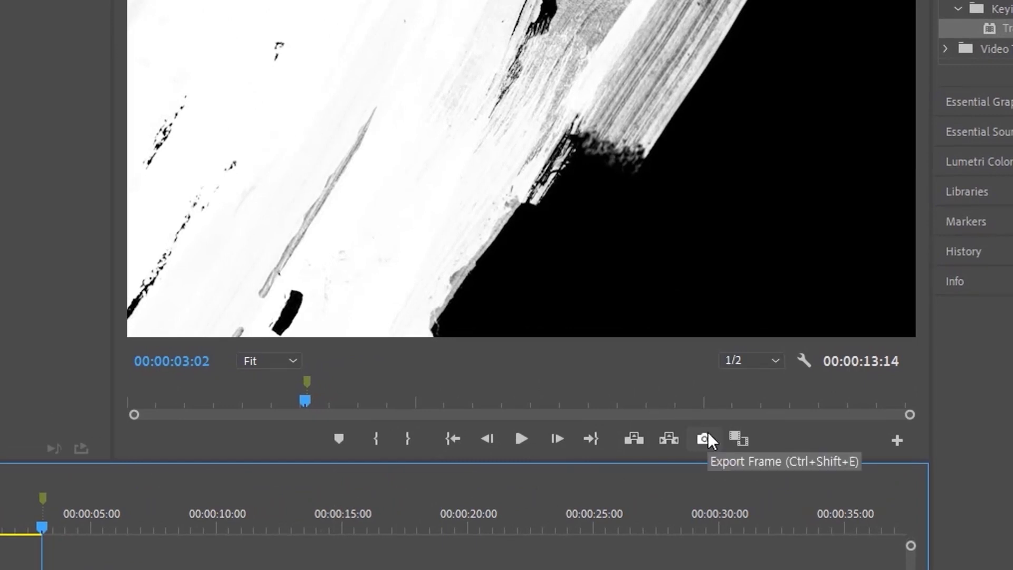
click(709, 434)
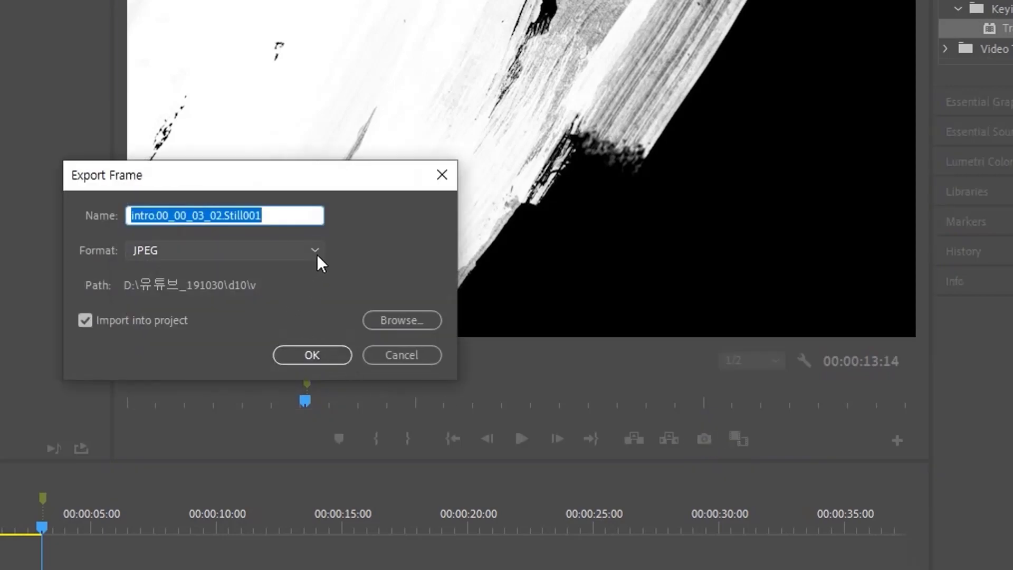
click(400, 319)
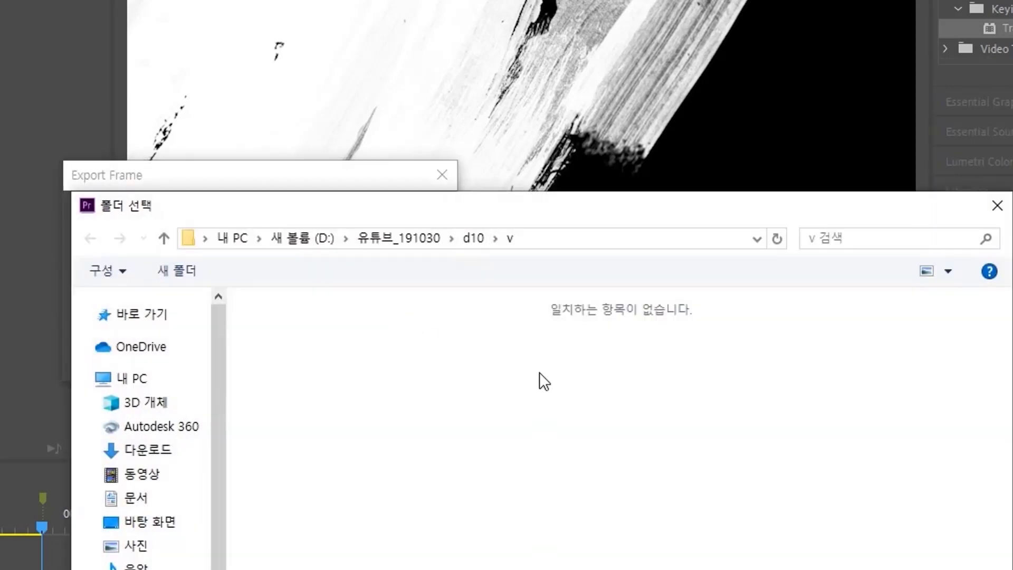
click(404, 237)
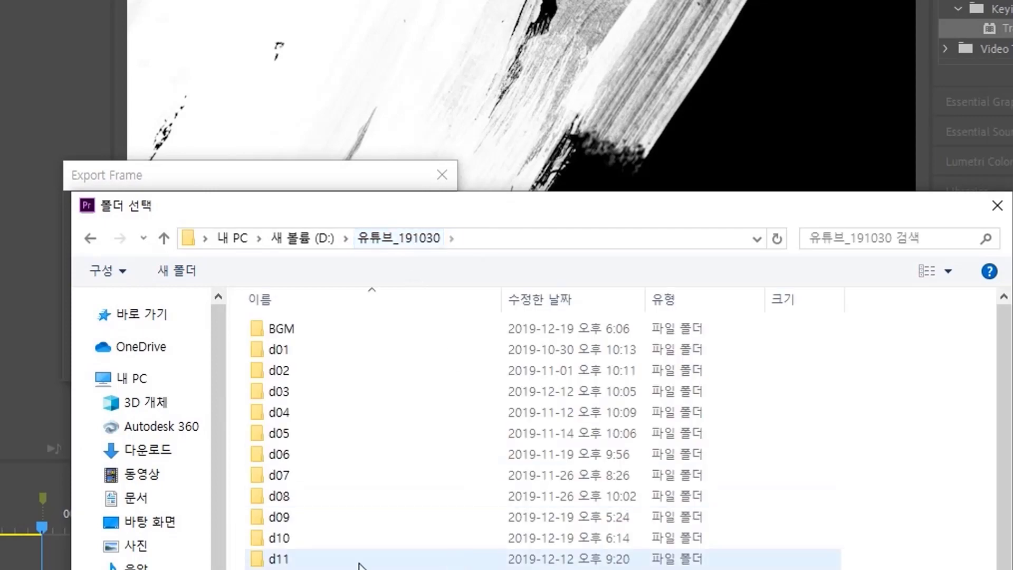
scroll(401, 564, down, 1)
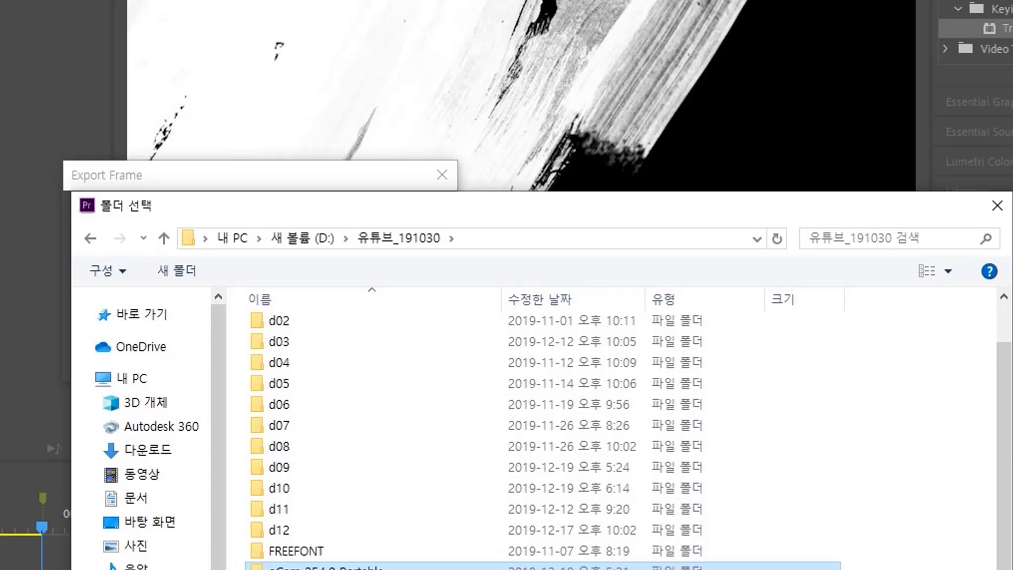
key(Return)
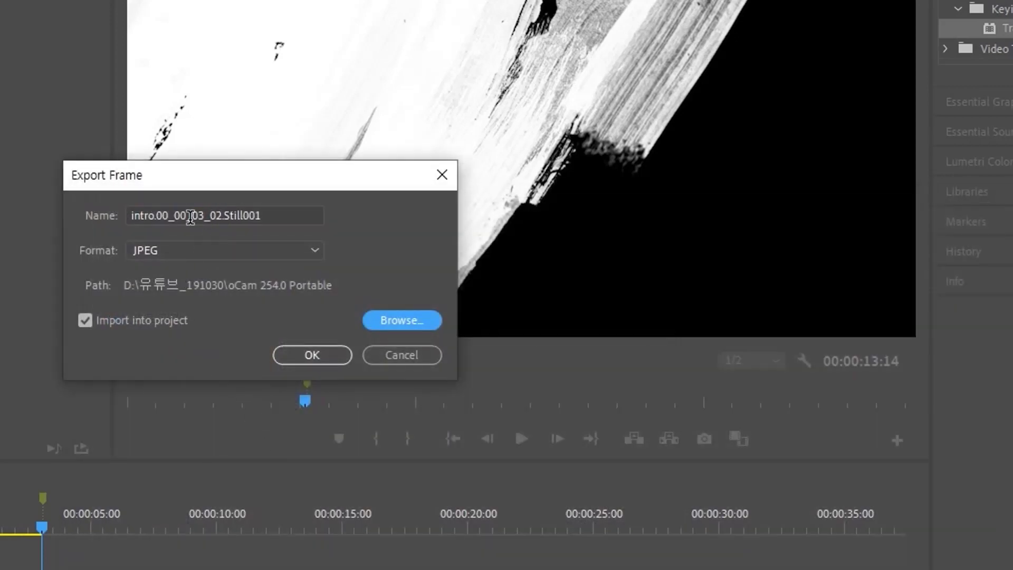
drag(225, 217, 156, 220)
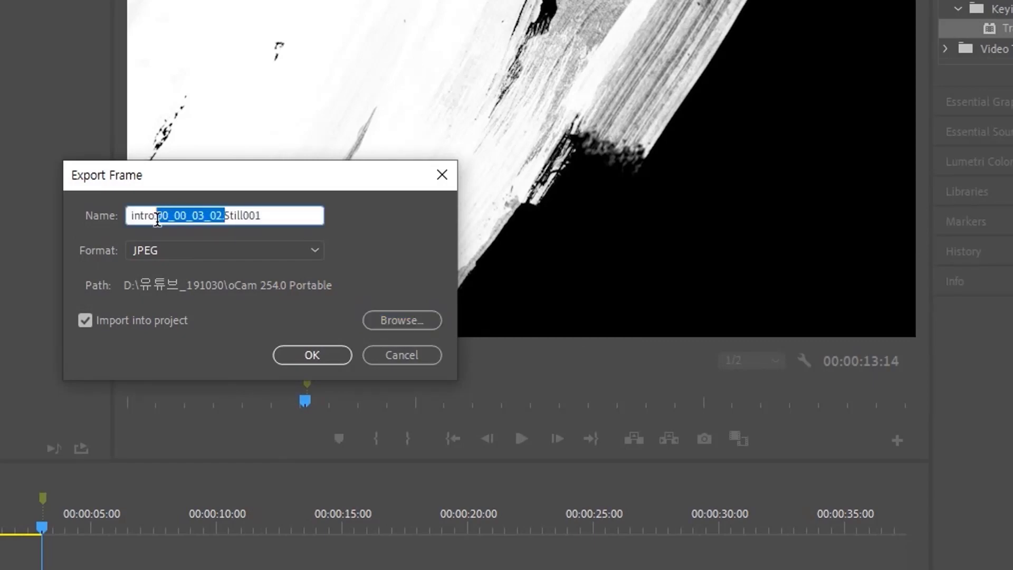
key(BackSpace)
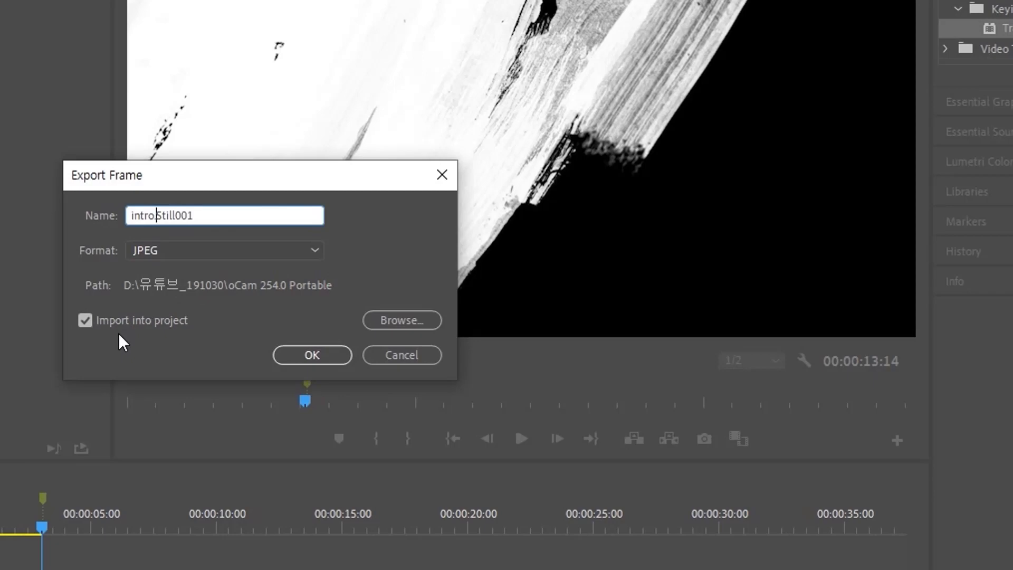
click(302, 355)
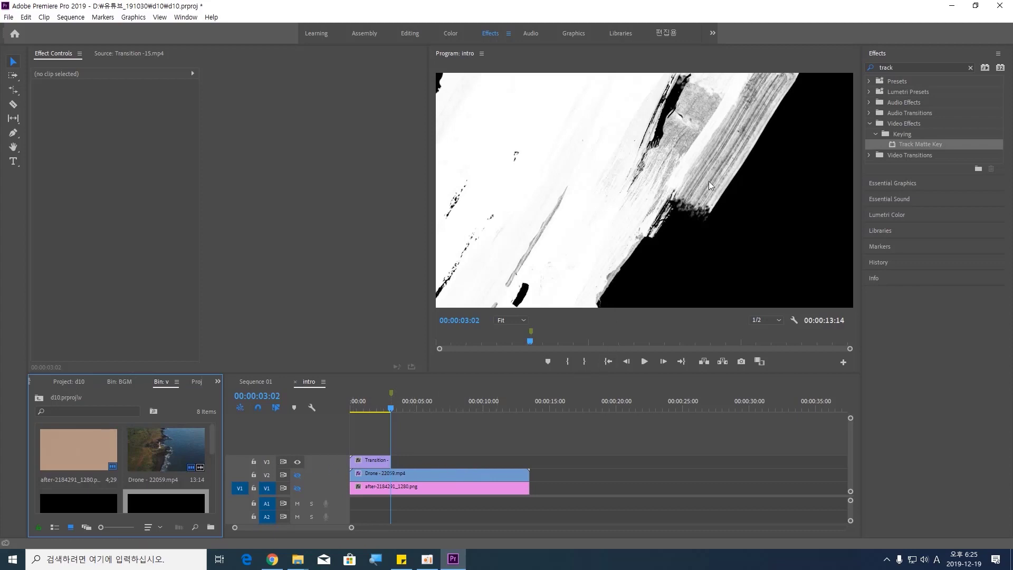
Show tracks V2 and V1 again, with the playhead at 00:00:03:19, and maximize the v bin
click(296, 475)
mouse_move(393, 407)
mouse_down()
mouse_move(353, 417)
mouse_move(400, 407)
mouse_up()
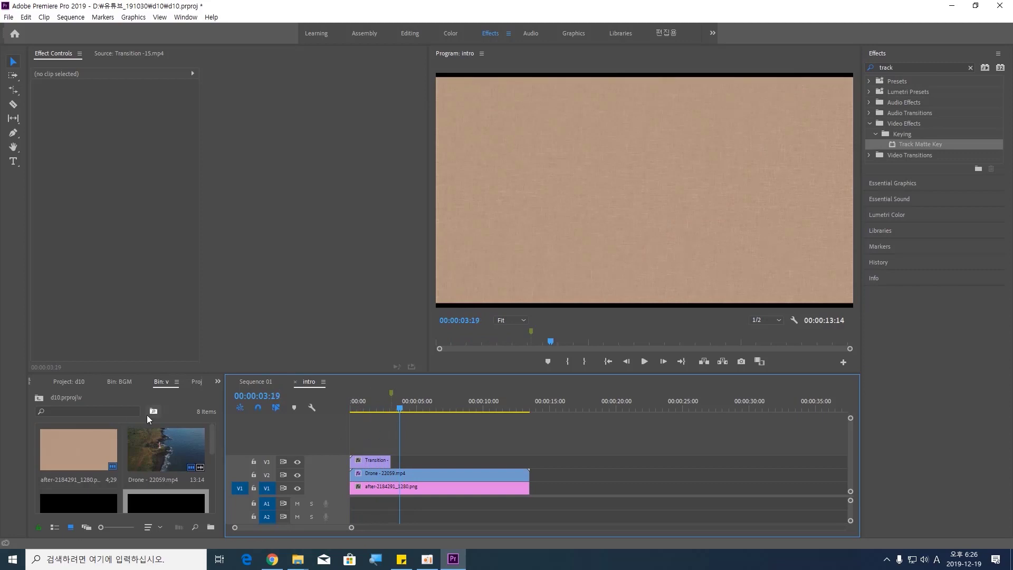
click(157, 381)
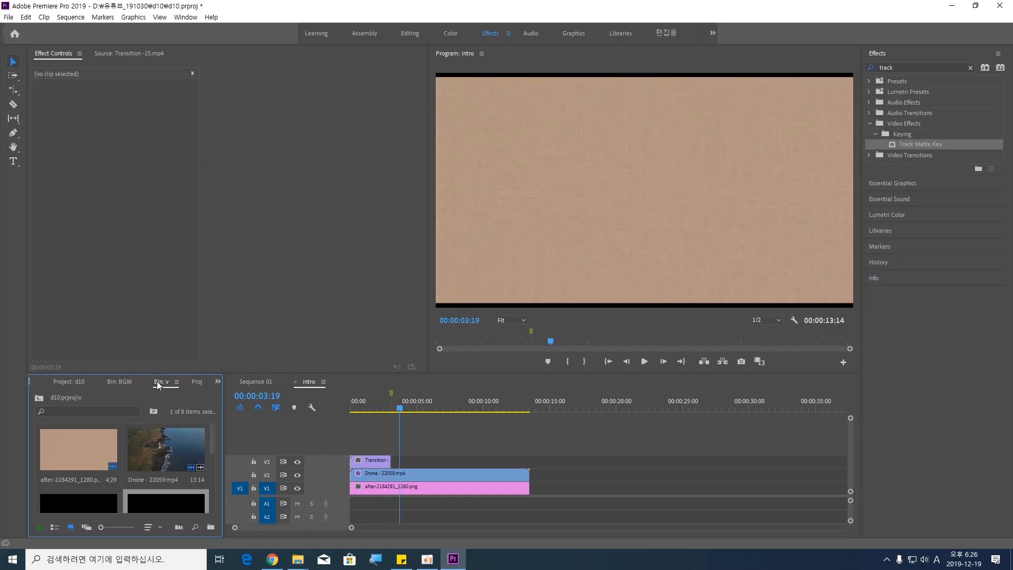
double_click(157, 381)
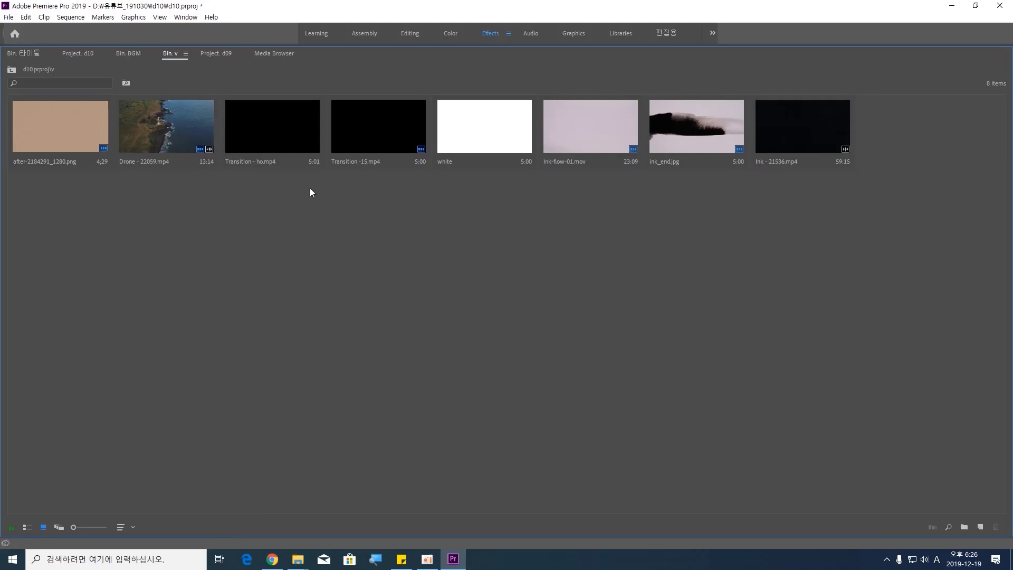
Place intro.Still001.jpg on V3 directly after the Transition clip and extend it to the end of the Drone clip
click(11, 69)
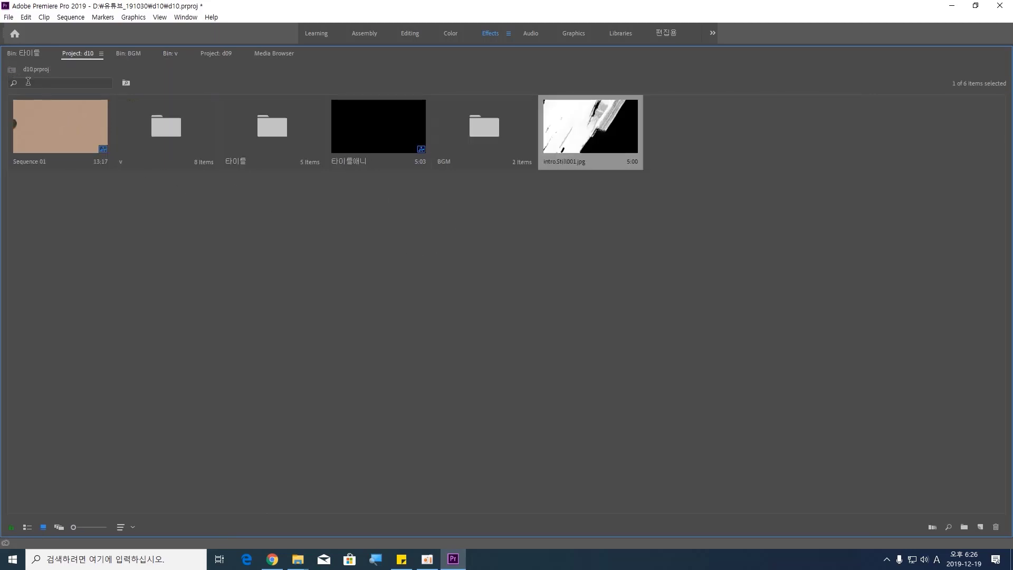
double_click(577, 131)
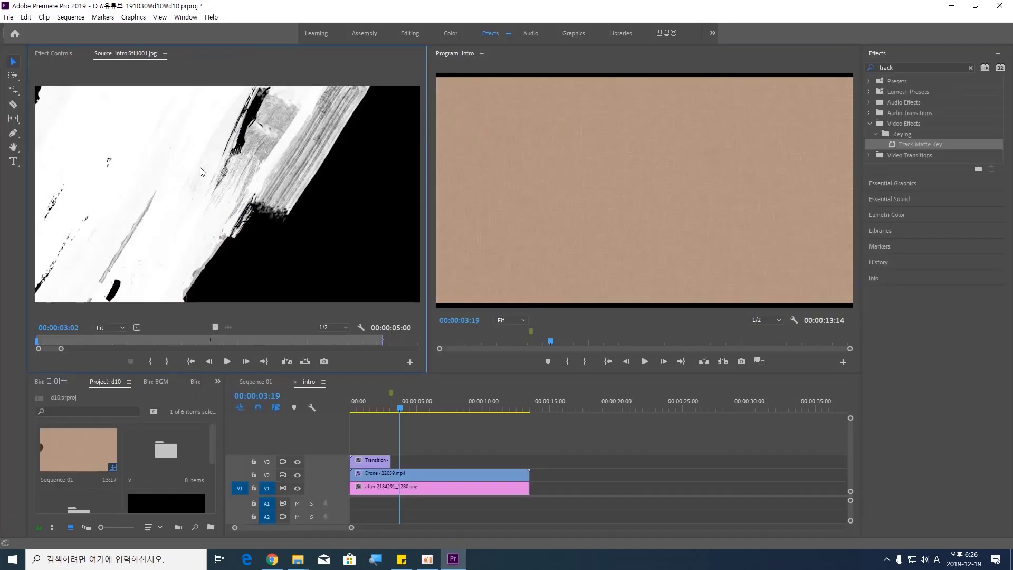
drag(164, 163, 397, 461)
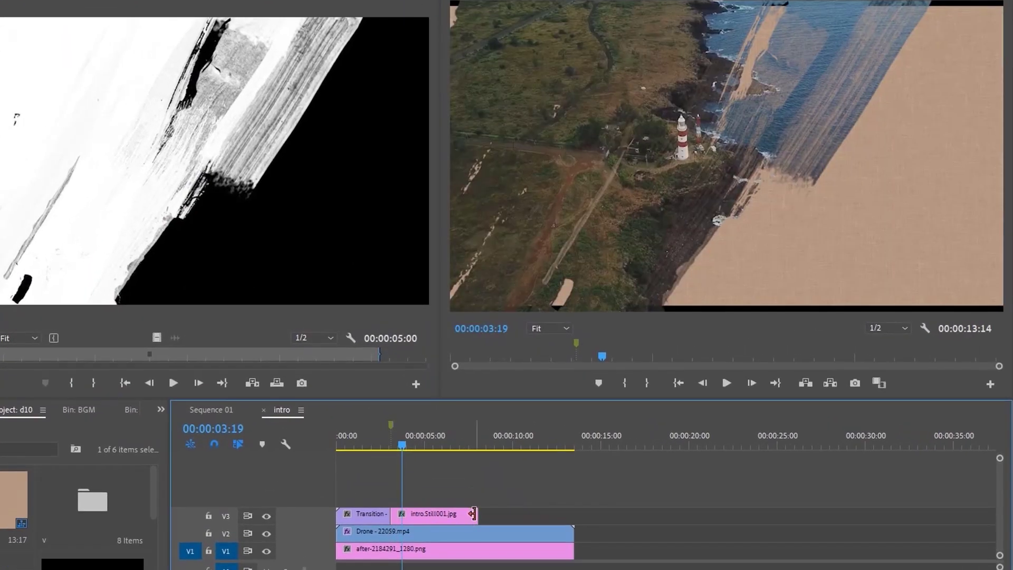
drag(473, 514, 574, 516)
mouse_move(404, 444)
mouse_down()
mouse_move(346, 450)
mouse_move(415, 445)
mouse_up()
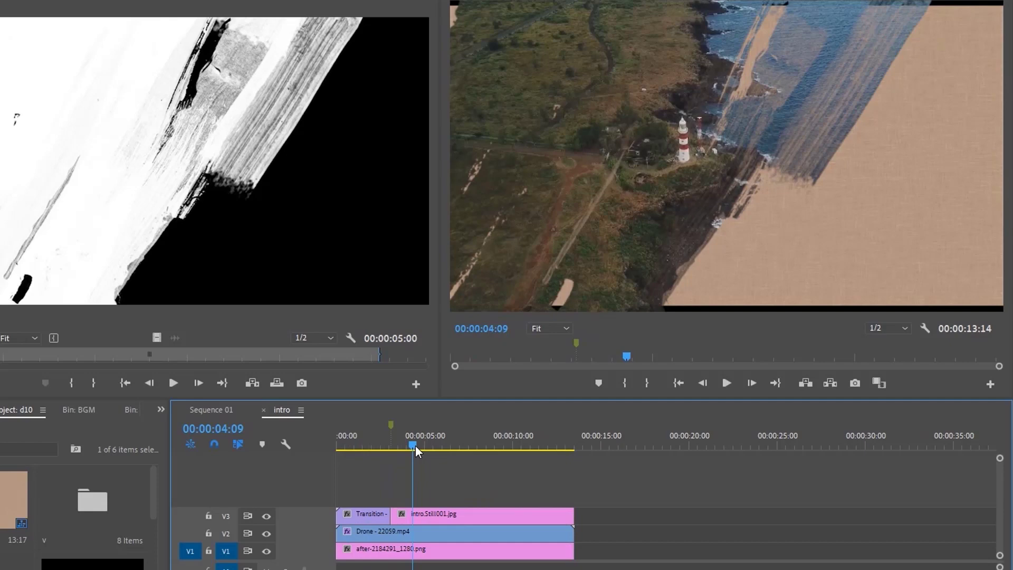
Apply Scale to Frame Size to the after-2184291_1280.png paper clip on V1 and set its Scale to 105
click(430, 551)
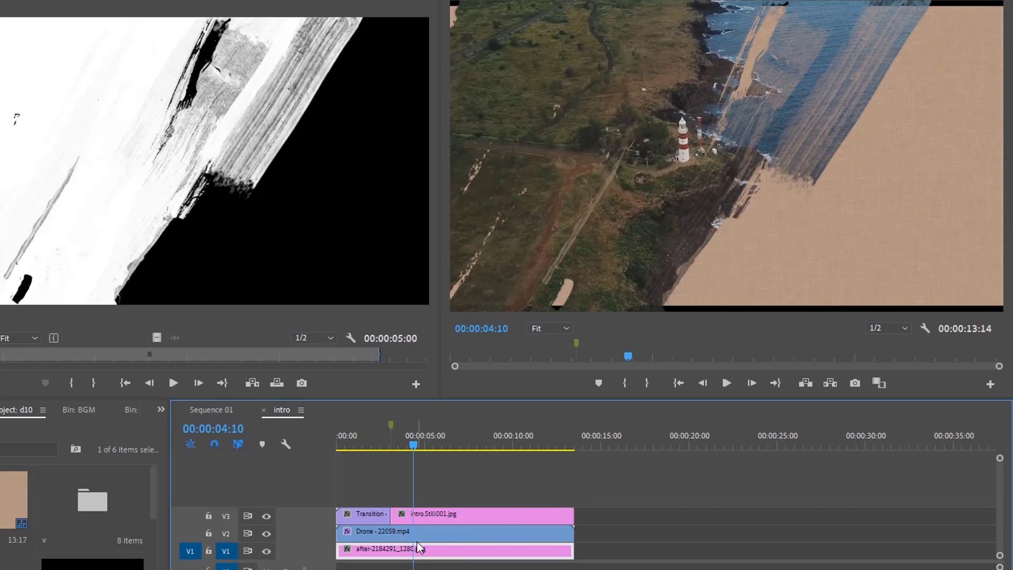
right_click(475, 552)
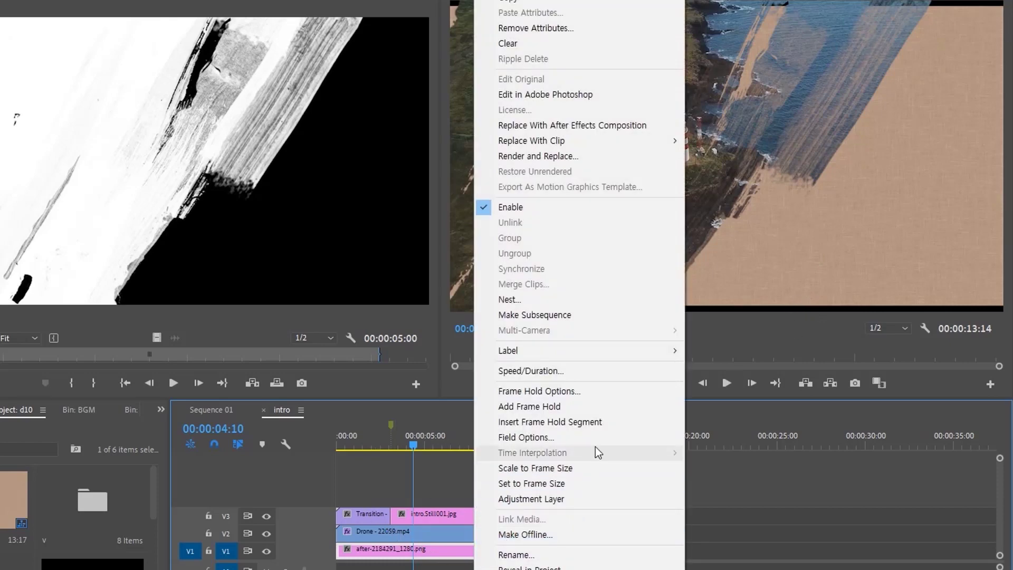
click(572, 469)
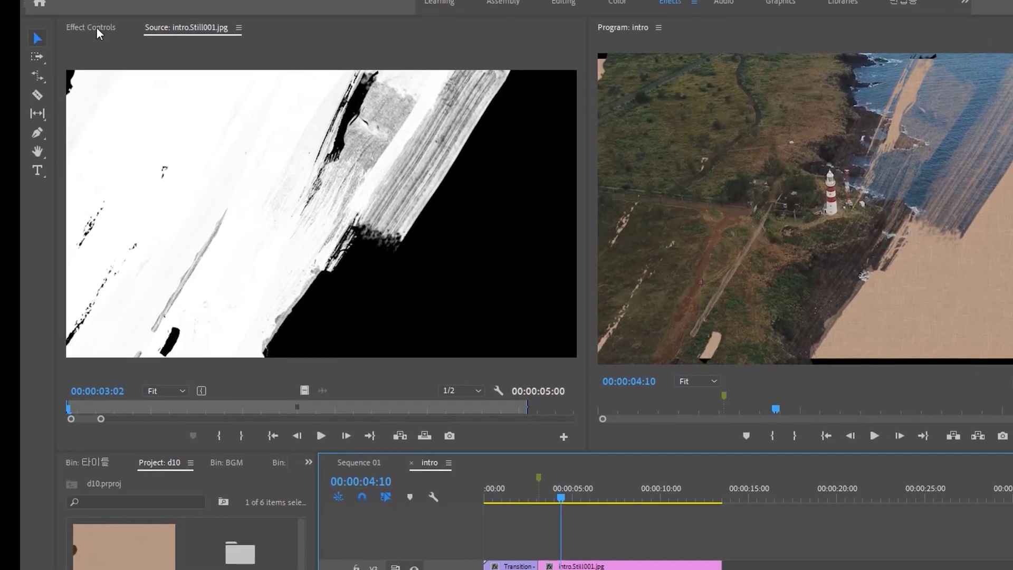
click(96, 28)
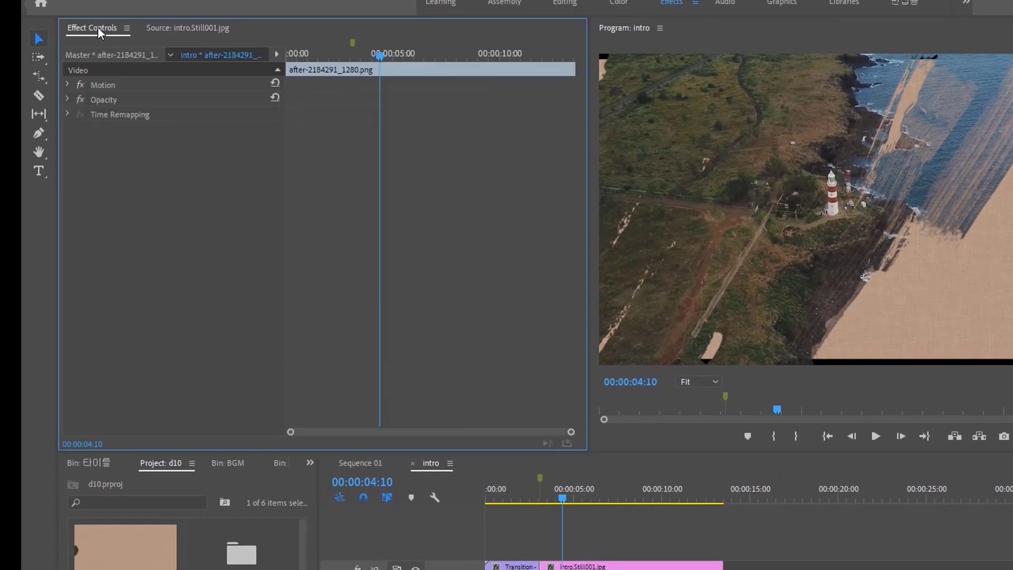
click(67, 85)
click(178, 114)
text(105)
key(Return)
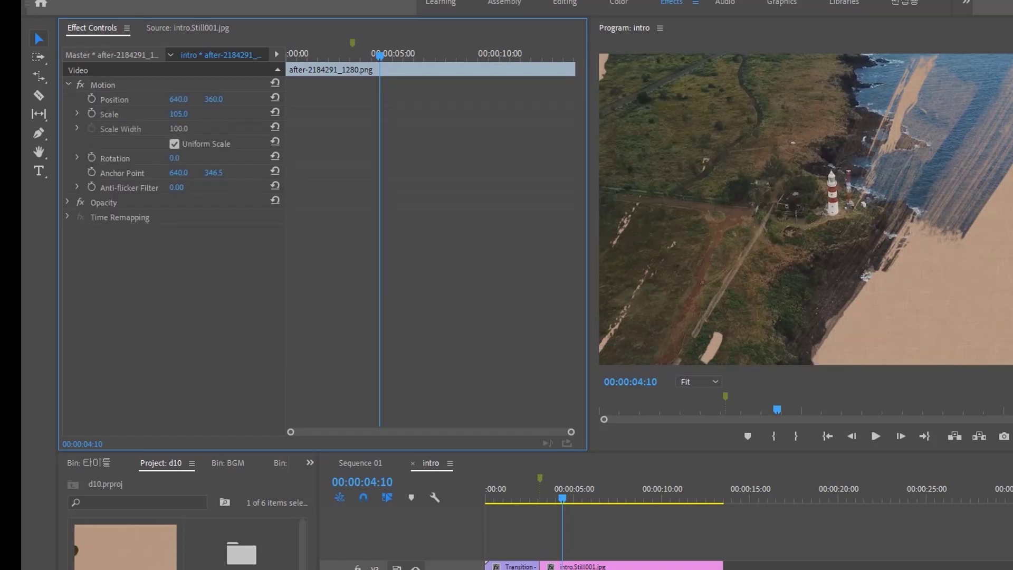
Increase the paper clip's Scale to 179 and check the picture in the maximized Program monitor
drag(179, 114, 208, 114)
click(618, 28)
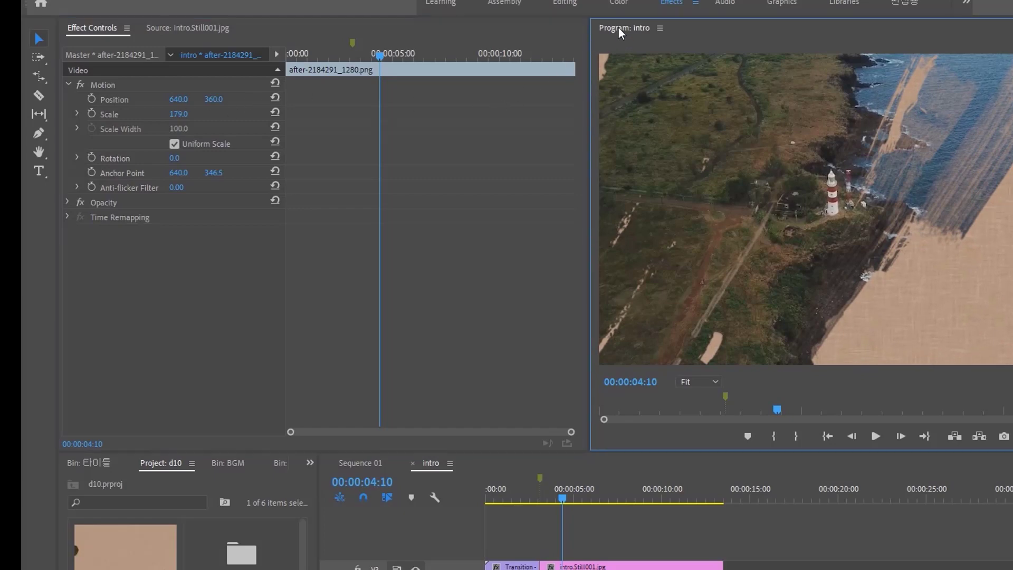
key(grave)
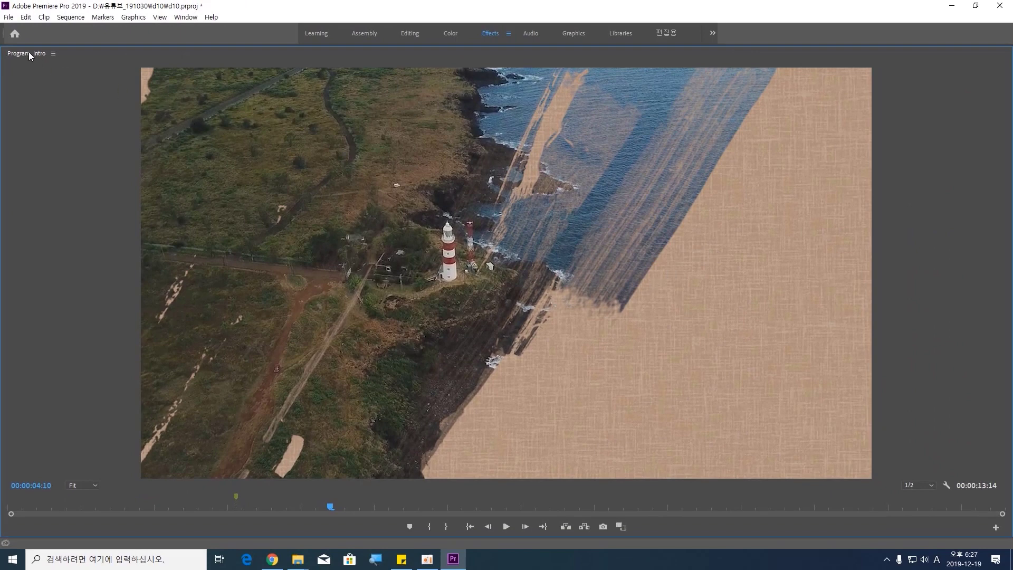
key(grave)
Move the playhead to 00:00:04:22, search the effects for "drop" and apply Drop Shadow to the Drone - 22059.mp4 clip on V2
click(409, 411)
mouse_move(410, 411)
mouse_down()
mouse_move(350, 414)
mouse_move(416, 401)
mouse_up()
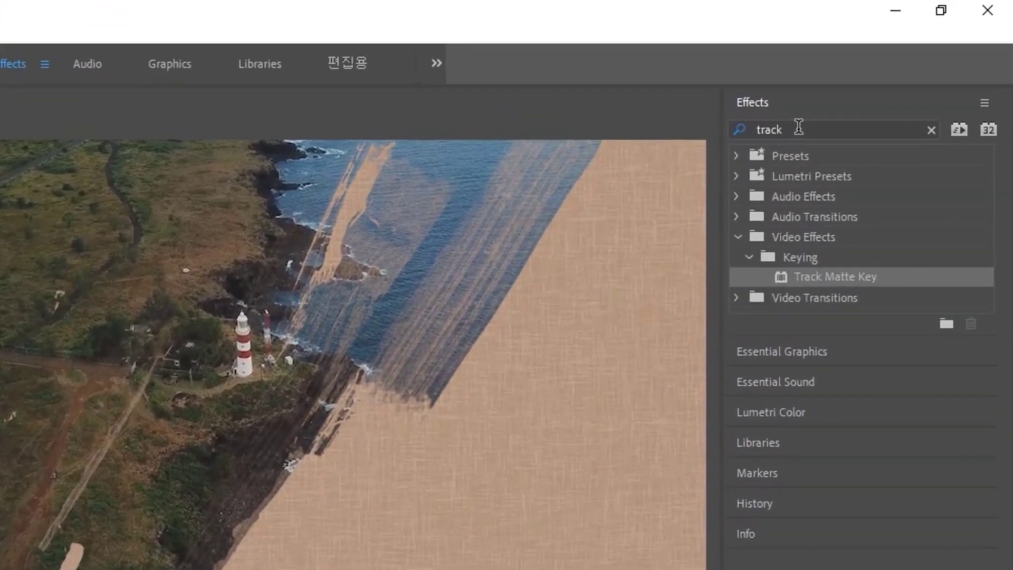
double_click(798, 127)
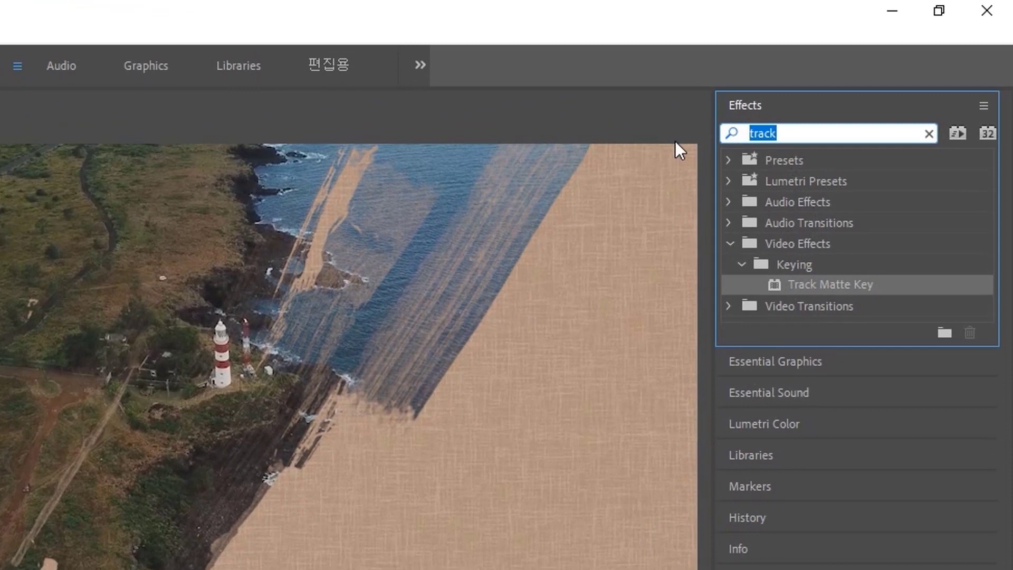
text(o)
key(BackSpace)
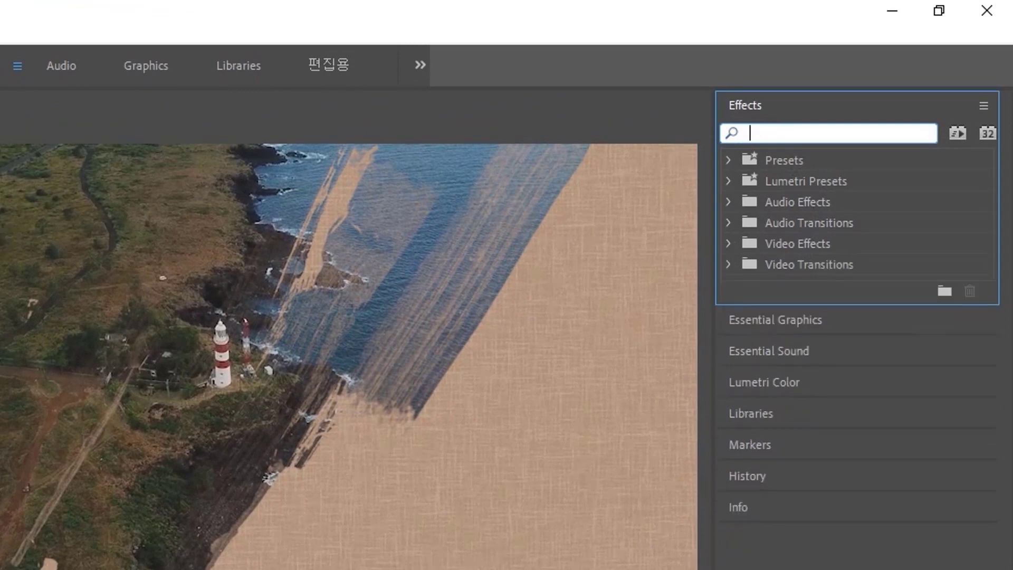
text(drop)
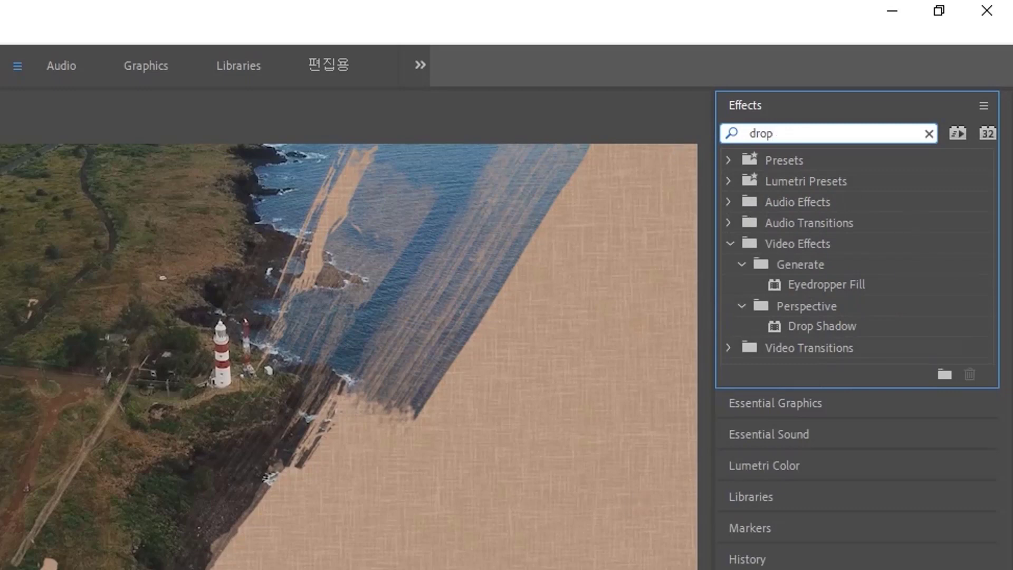
key(Escape)
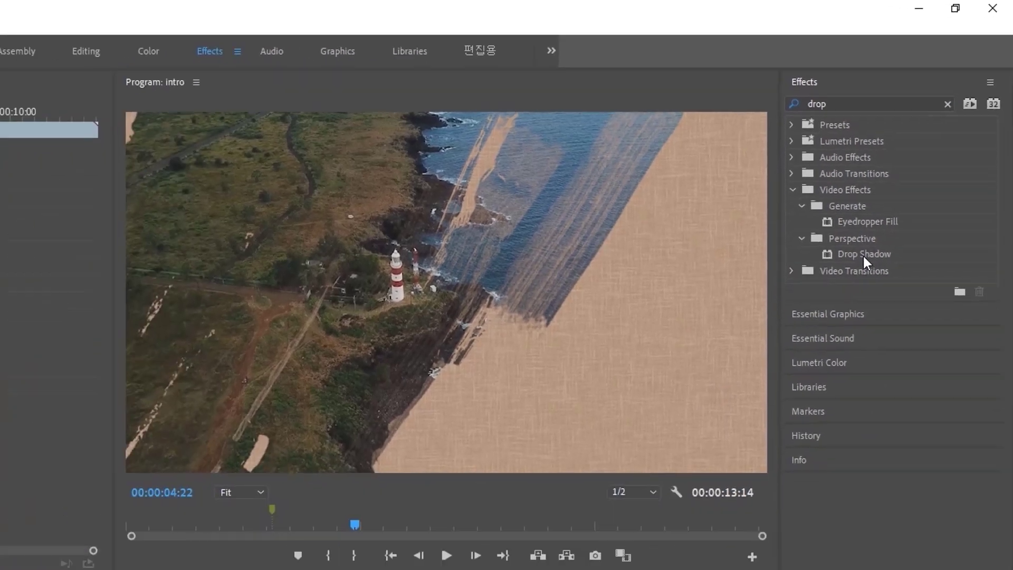
click(820, 327)
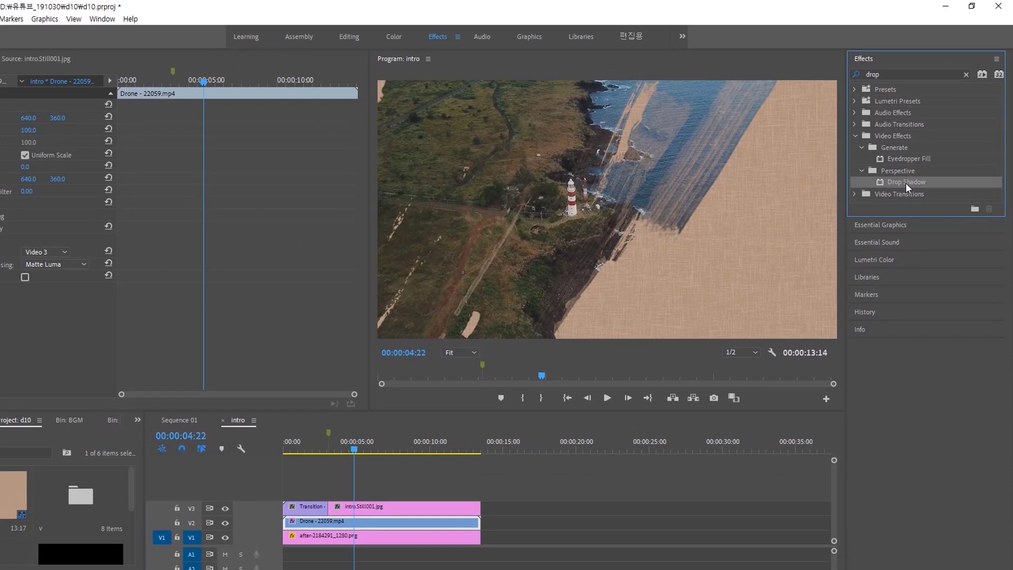
drag(906, 182, 436, 525)
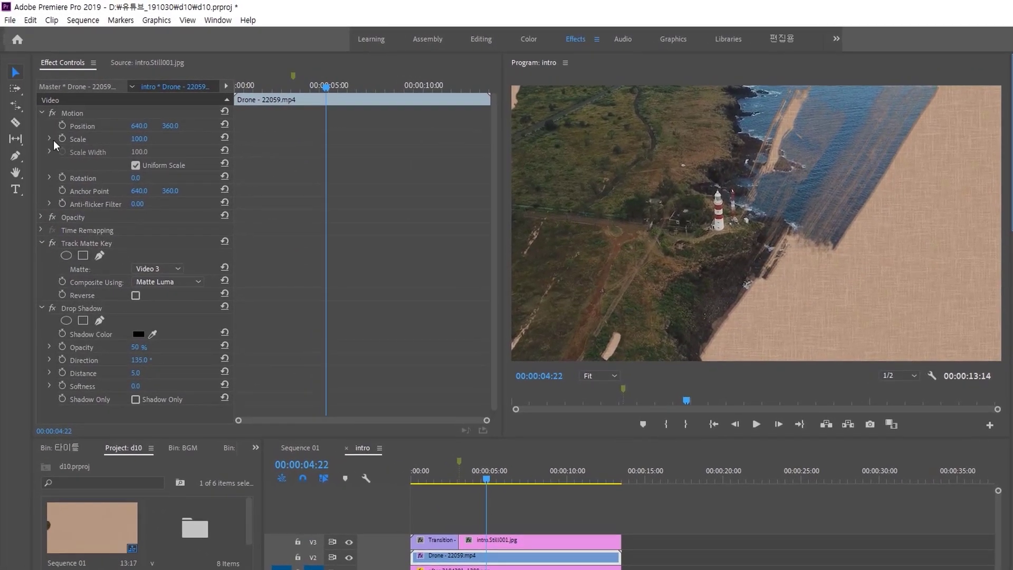
Collapse the Drone clip's Motion and Track Matte Key settings and set the Drop Shadow Distance to 14
click(41, 113)
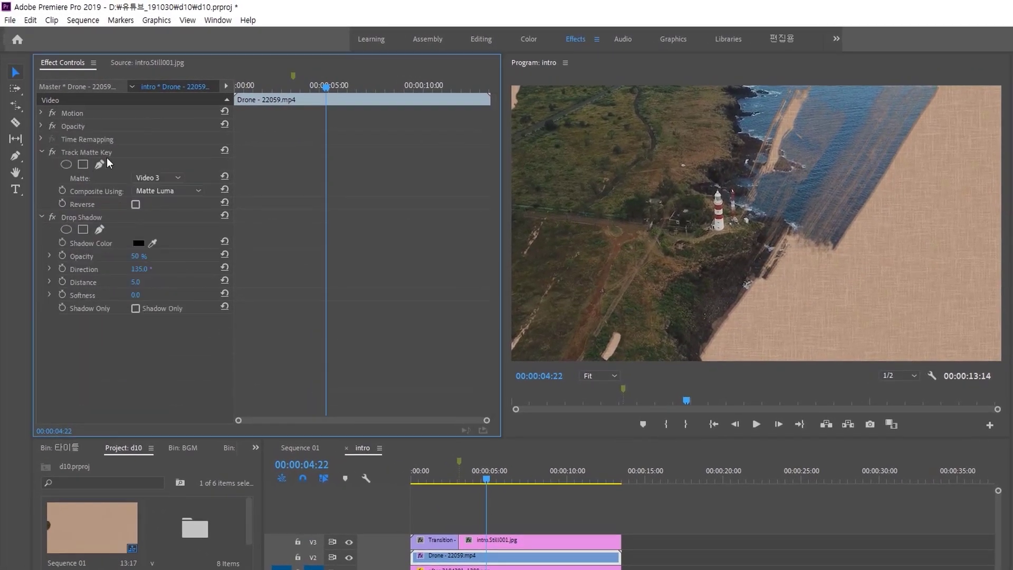
click(85, 152)
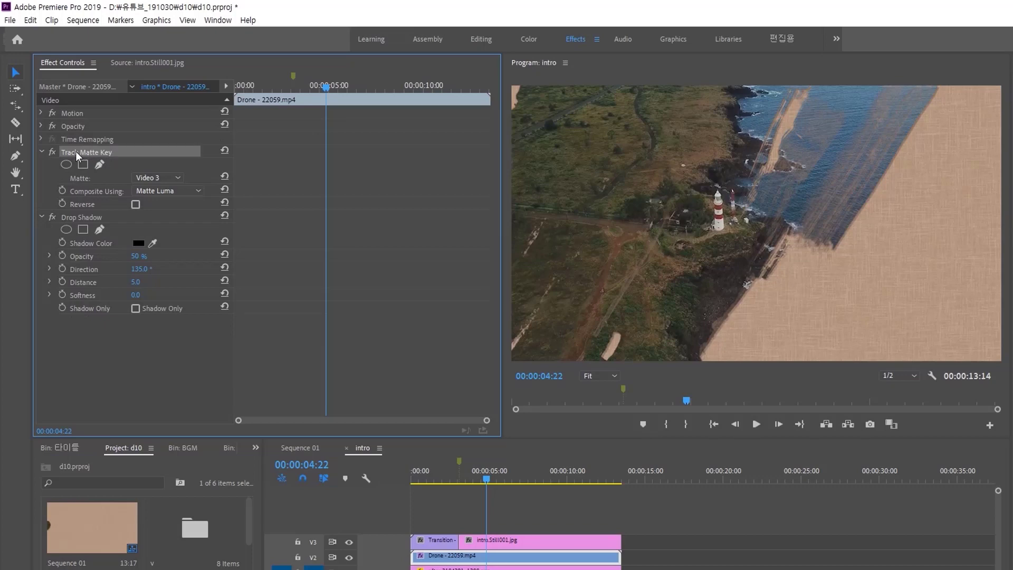
click(42, 151)
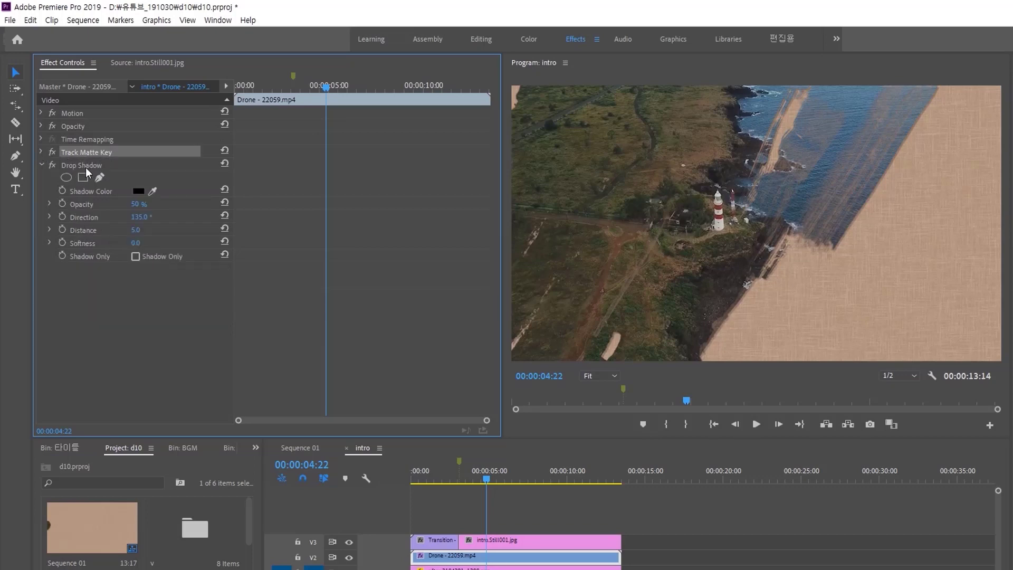
click(85, 166)
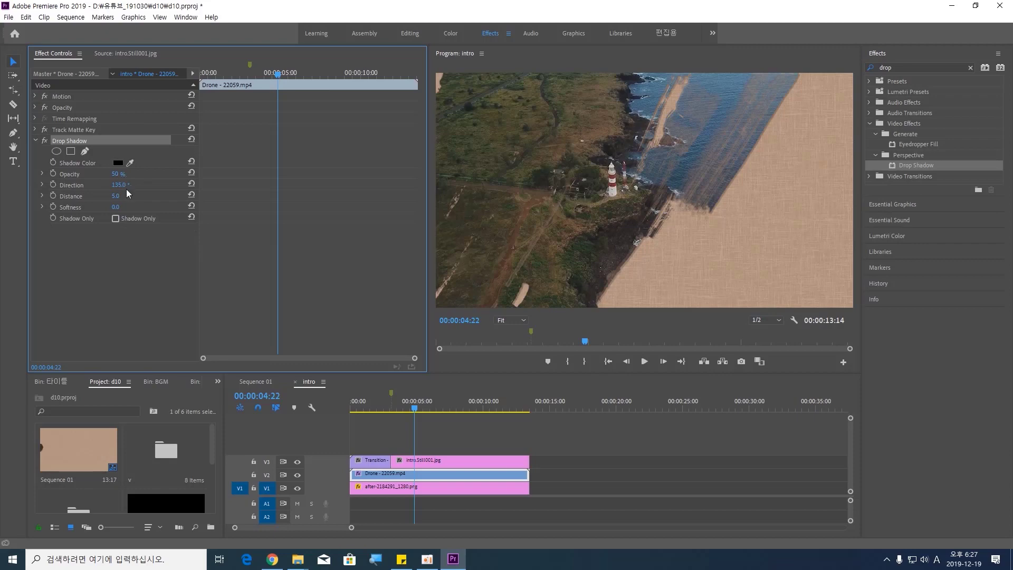
drag(115, 196, 126, 196)
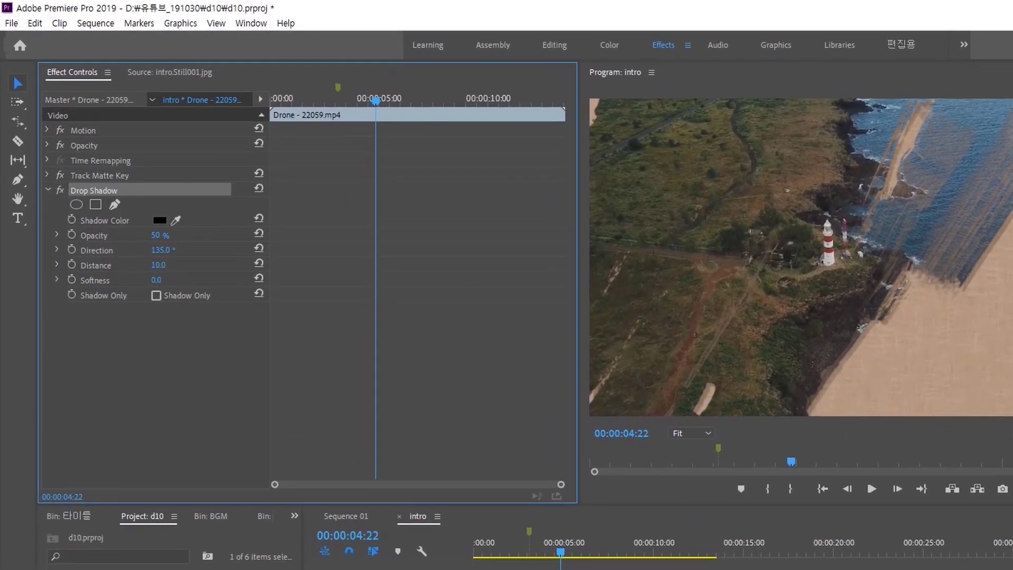
drag(158, 265, 164, 265)
Sample the paper color for the Drop Shadow, darken it to brown 9A5F35, and check the picture in the maximized Program monitor
click(173, 220)
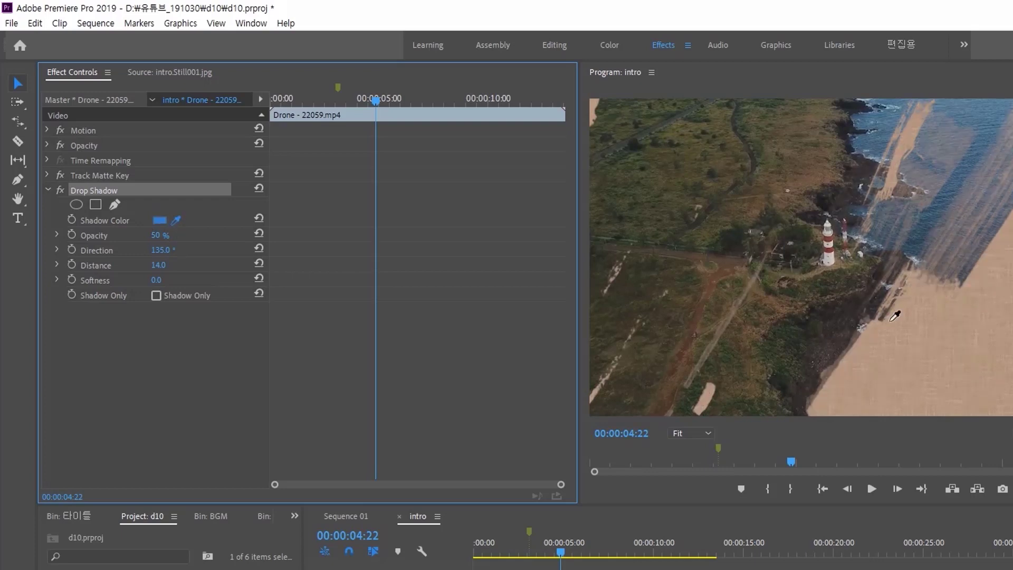
click(982, 323)
click(160, 220)
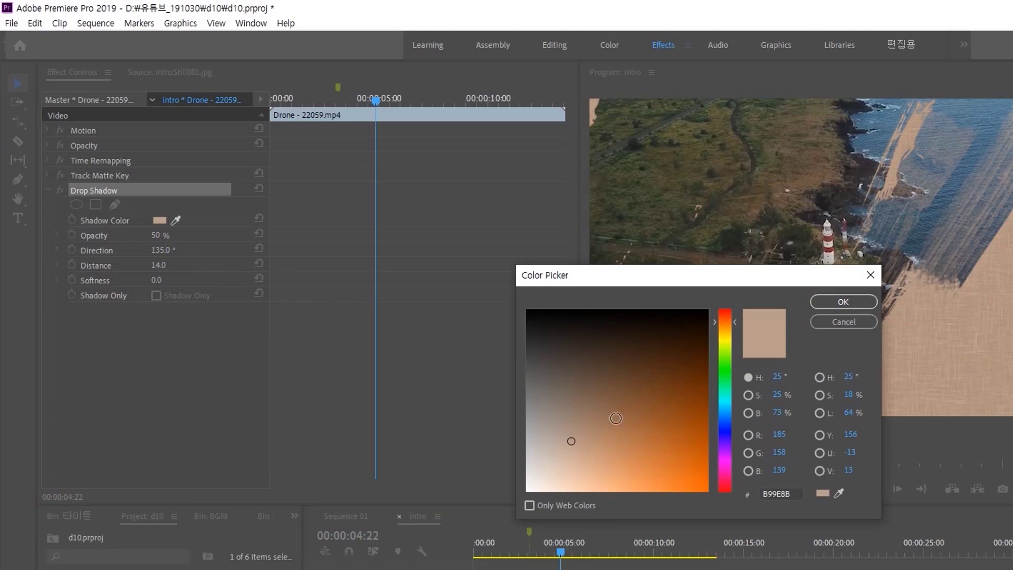
click(638, 422)
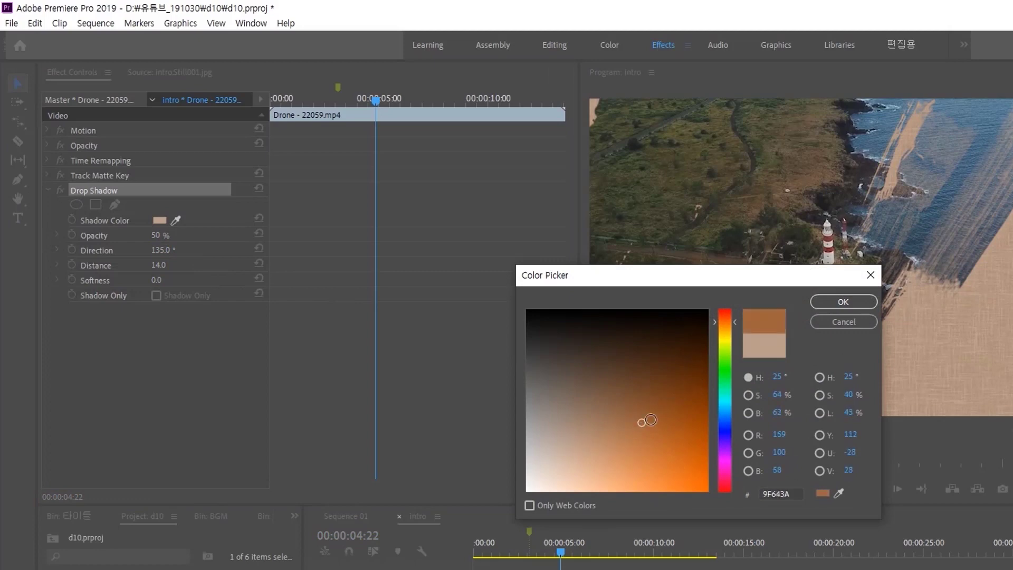
drag(642, 423, 645, 418)
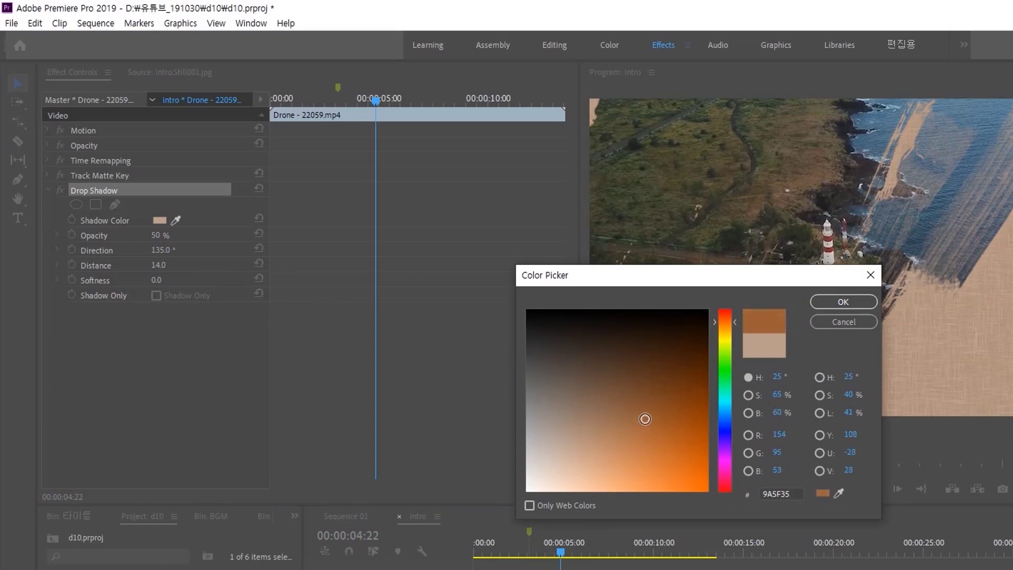
click(843, 302)
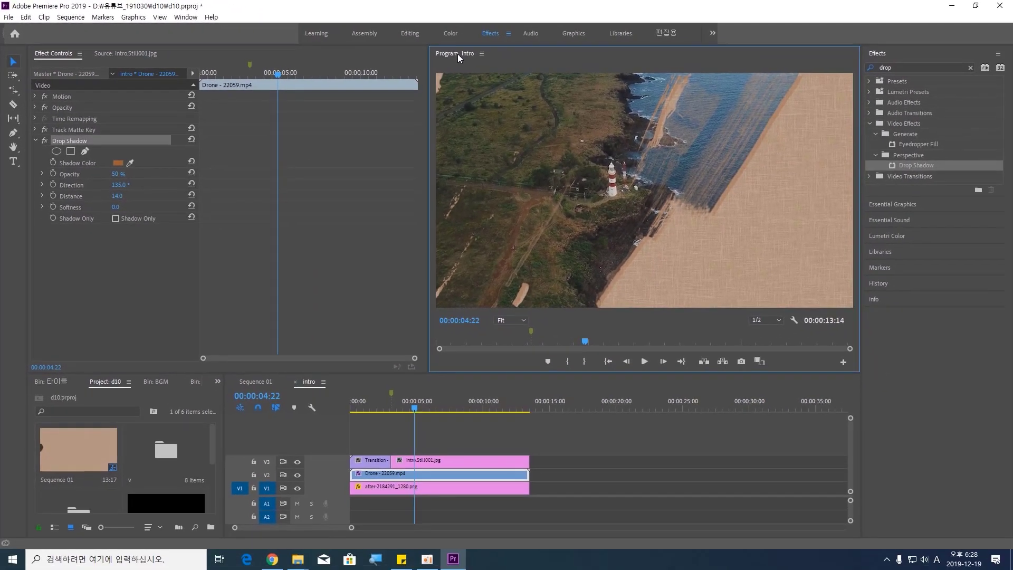
double_click(457, 53)
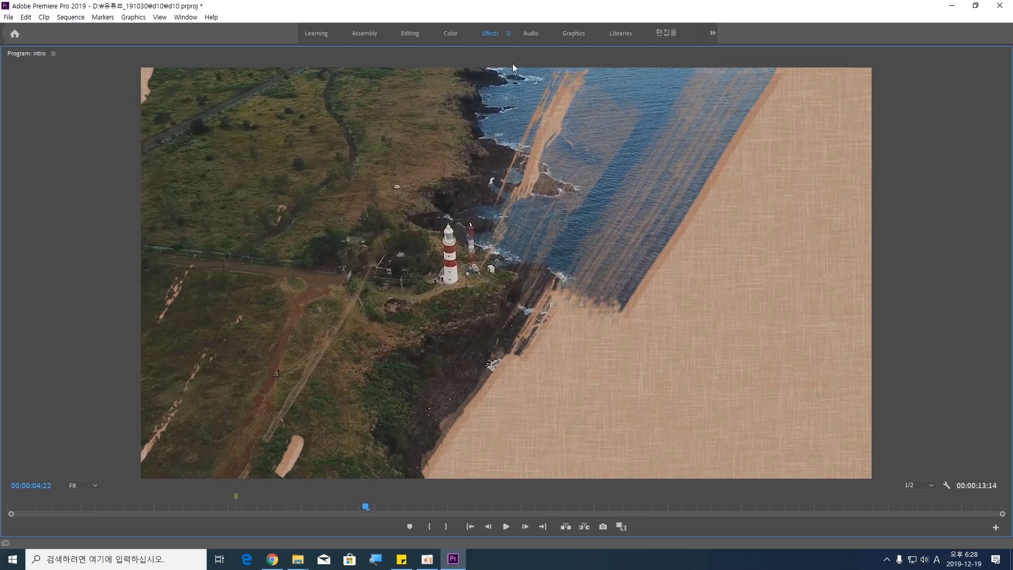
double_click(495, 33)
Switch to Chrome and translate "내 마음의 등대" from Korean to English in the Google translation box
click(605, 304)
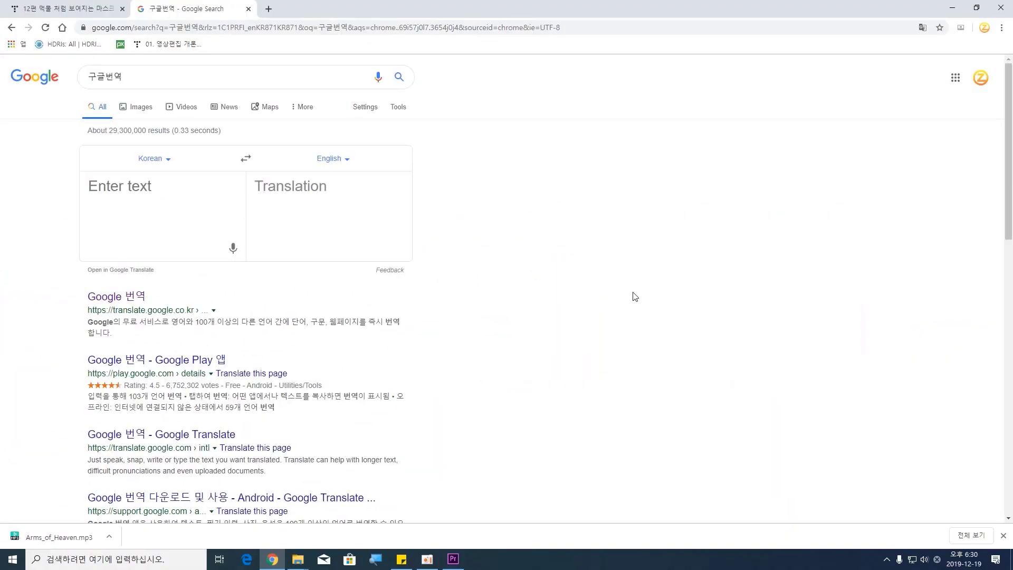
click(129, 185)
text(내)
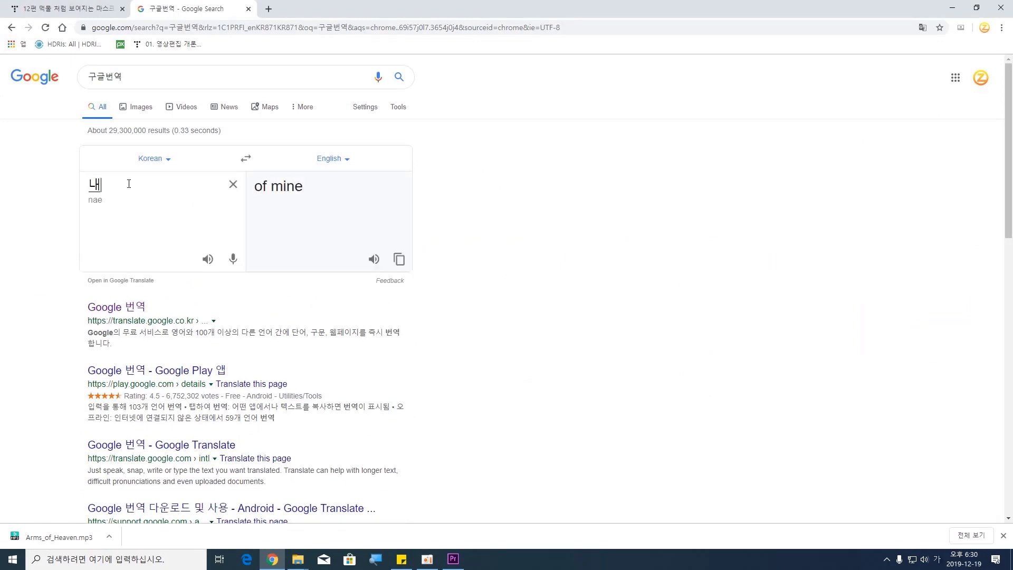
text( 맹음)
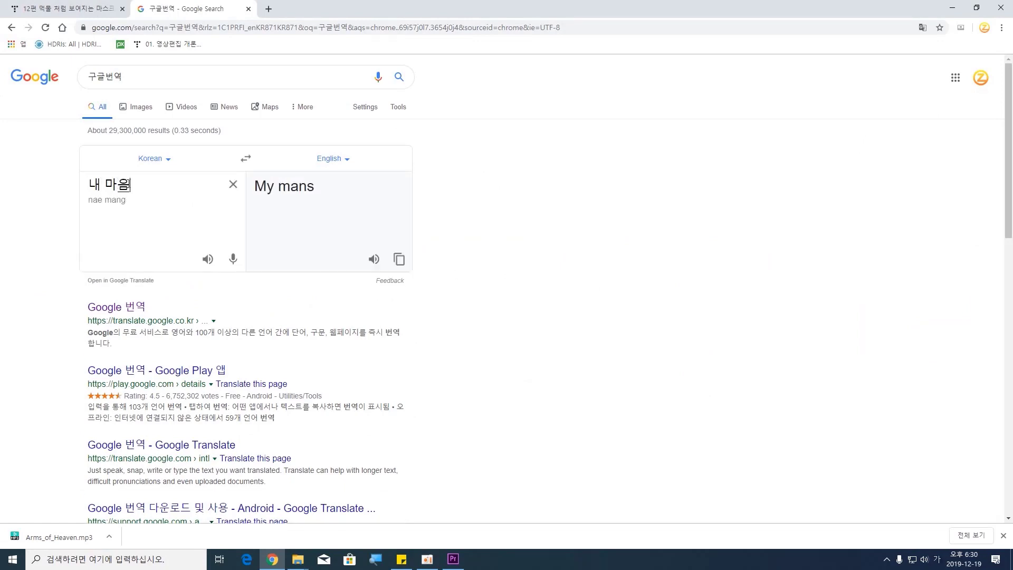
text(의 등대)
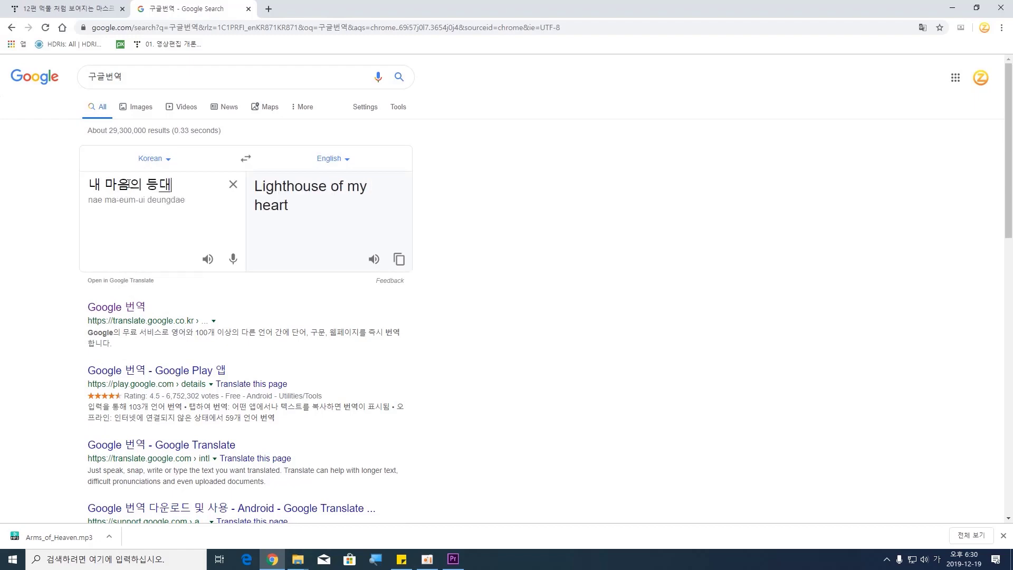
Switch to Premiere Pro and create a legacy title named new_title_00
key(alt+Tab)
click(8, 17)
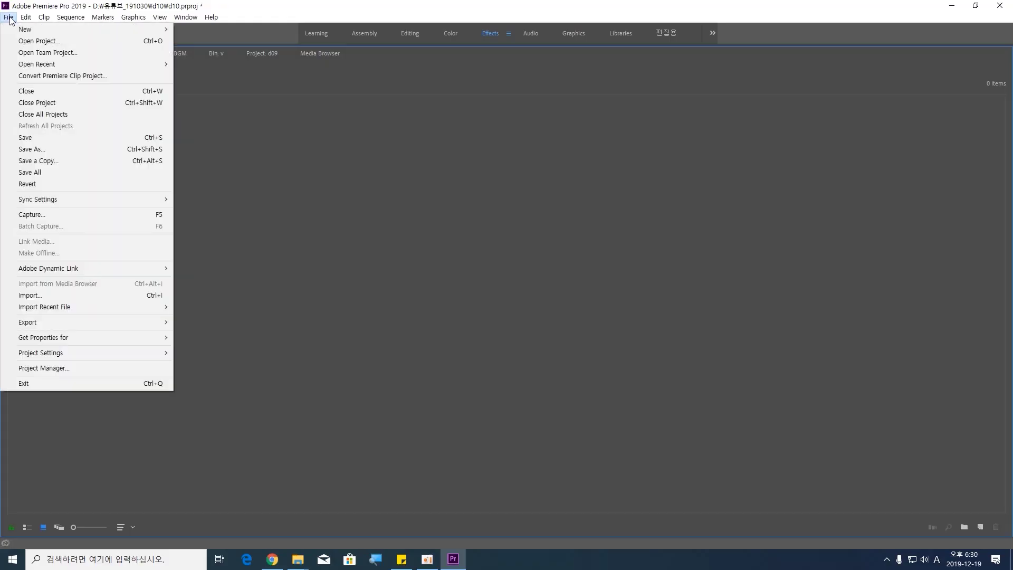
mouse_move(24, 29)
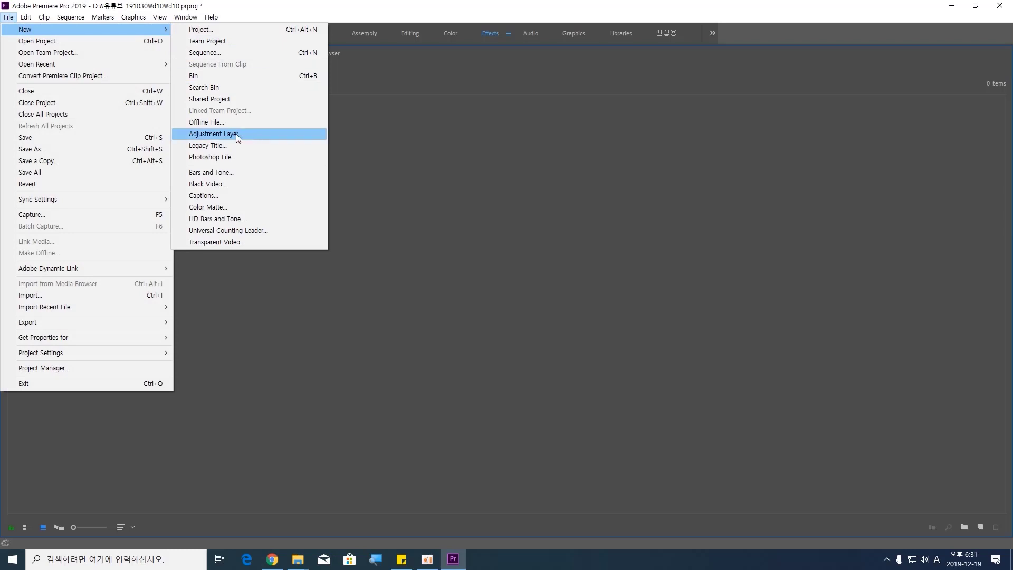
click(223, 145)
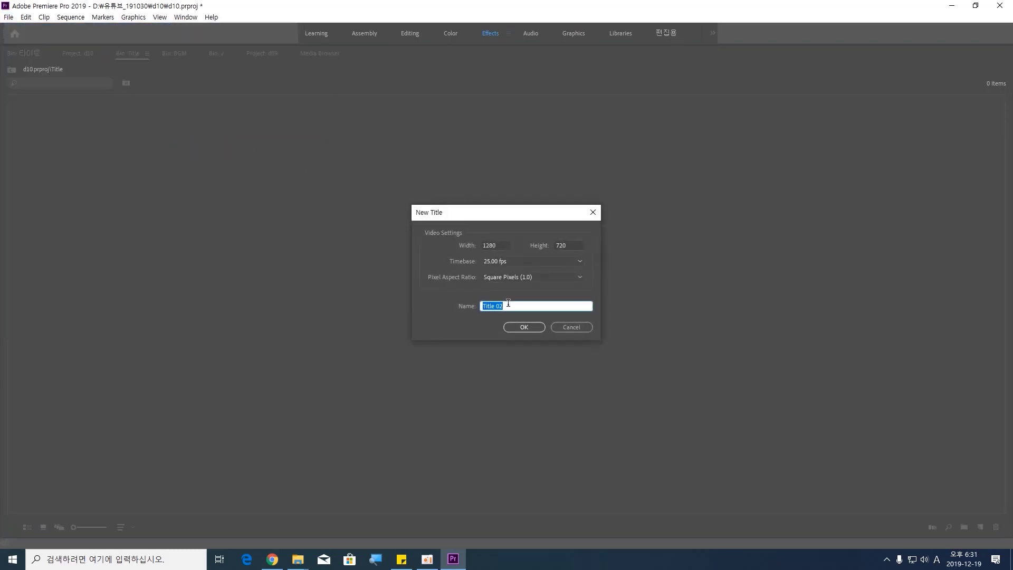
text(new_title_00)
key(Return)
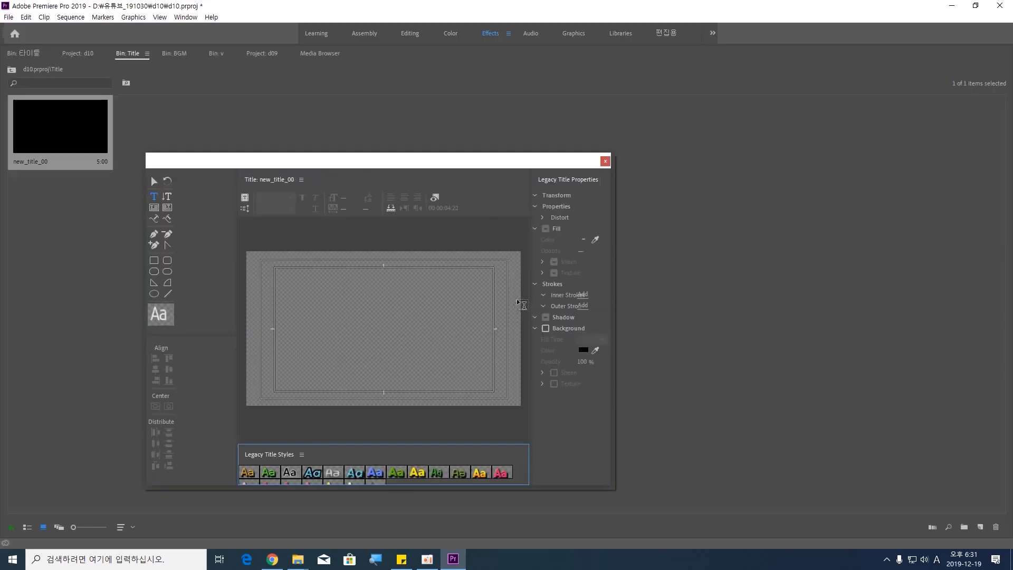
Show the sequence frame behind the title, restore the panel layout, and place the text "내 마음의 등대" over the shoreline beside the lighthouse
click(435, 198)
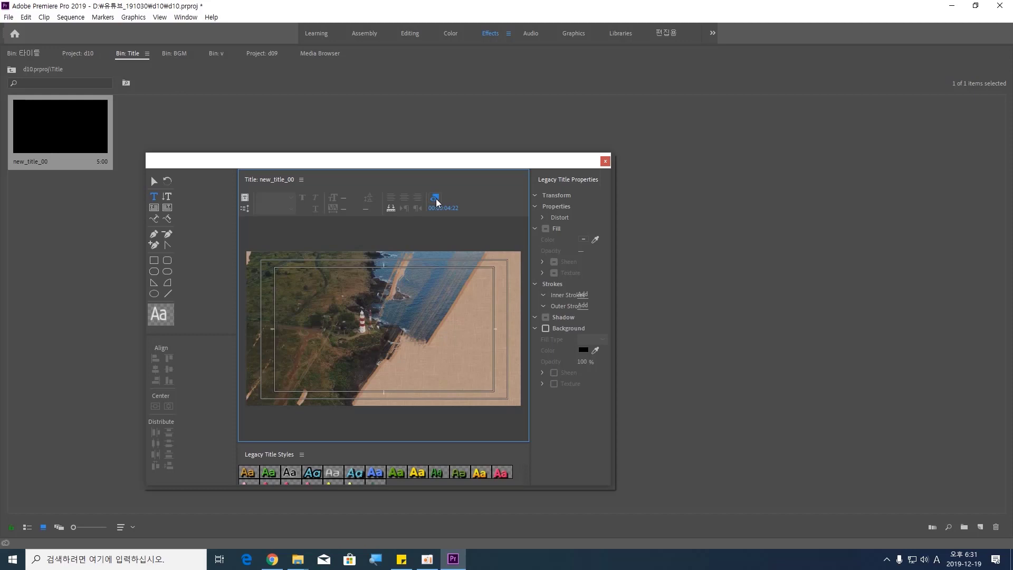
key(grave)
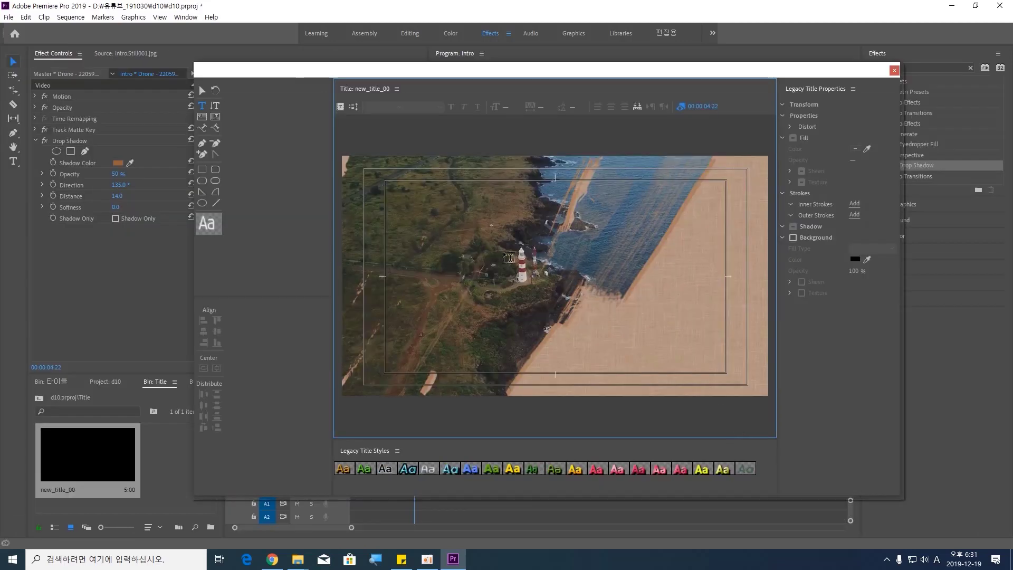
click(575, 267)
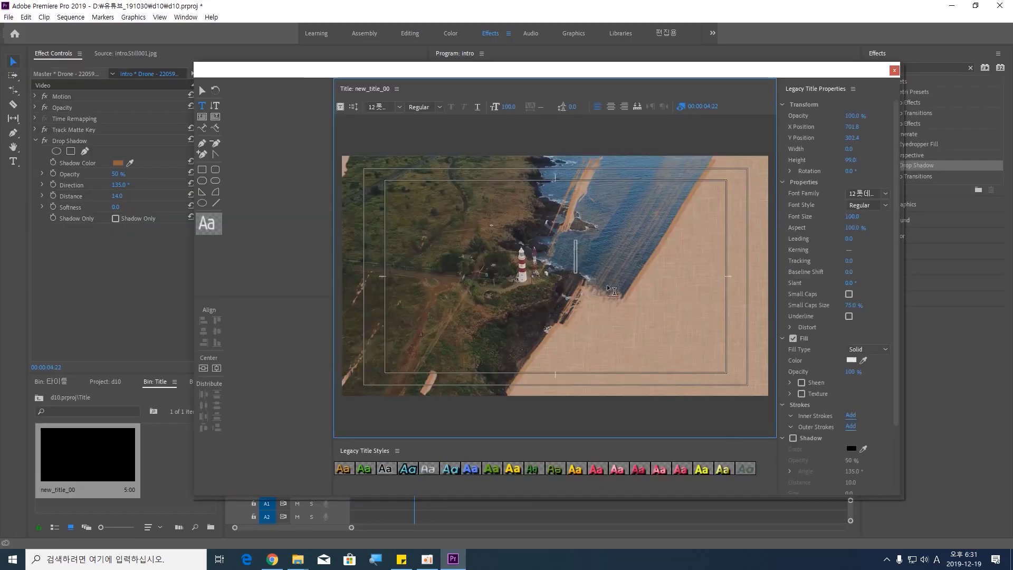
text(내 마음의 등대)
click(201, 91)
drag(586, 262, 517, 266)
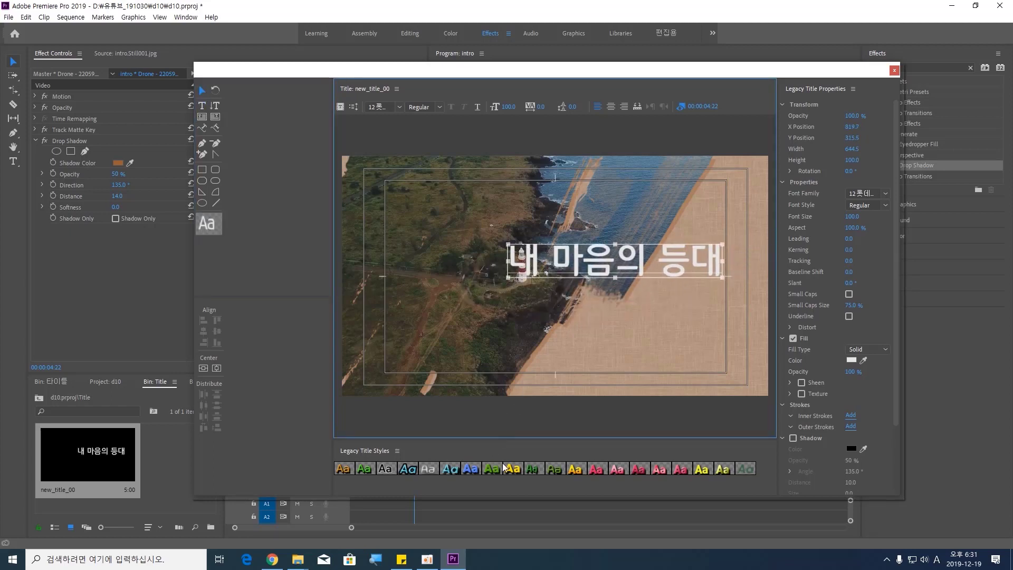
Apply the yellow style with black shadow to the Korean title, set the font to 더페이스샵 잉크립퀴드체, enlarge it to size 135 and reposition it
click(707, 471)
click(860, 193)
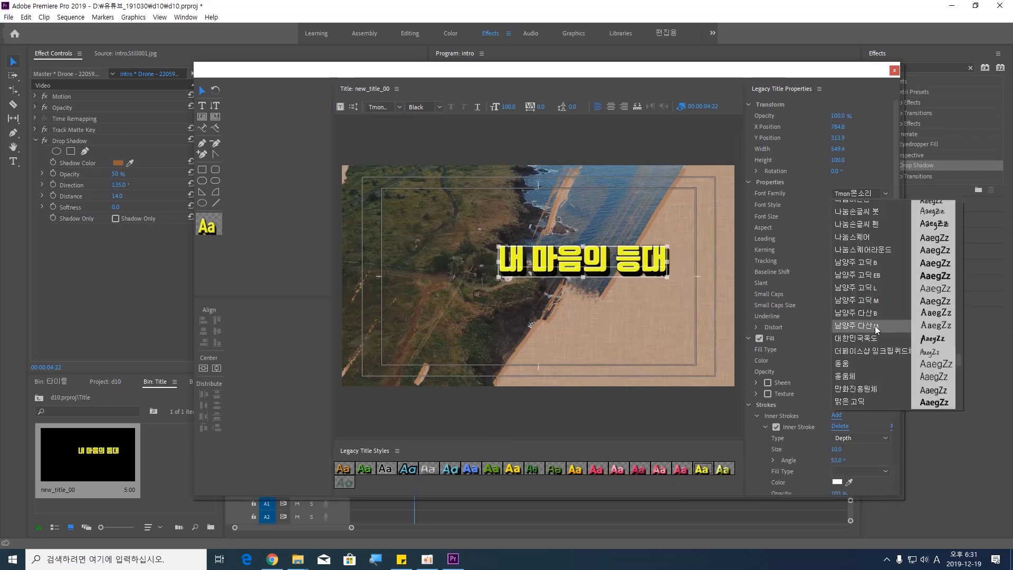
click(871, 351)
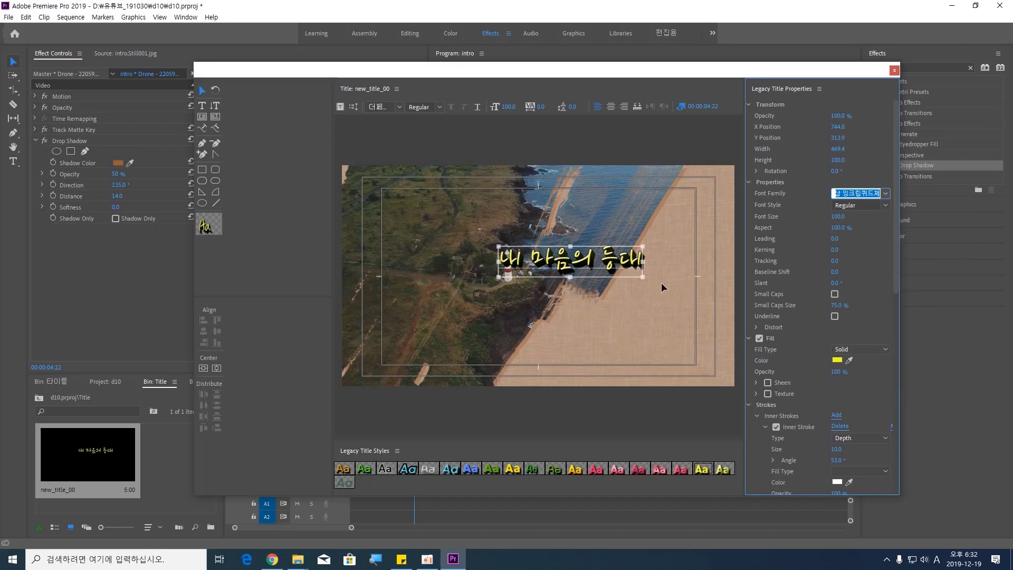
drag(643, 277, 693, 288)
drag(602, 258, 615, 258)
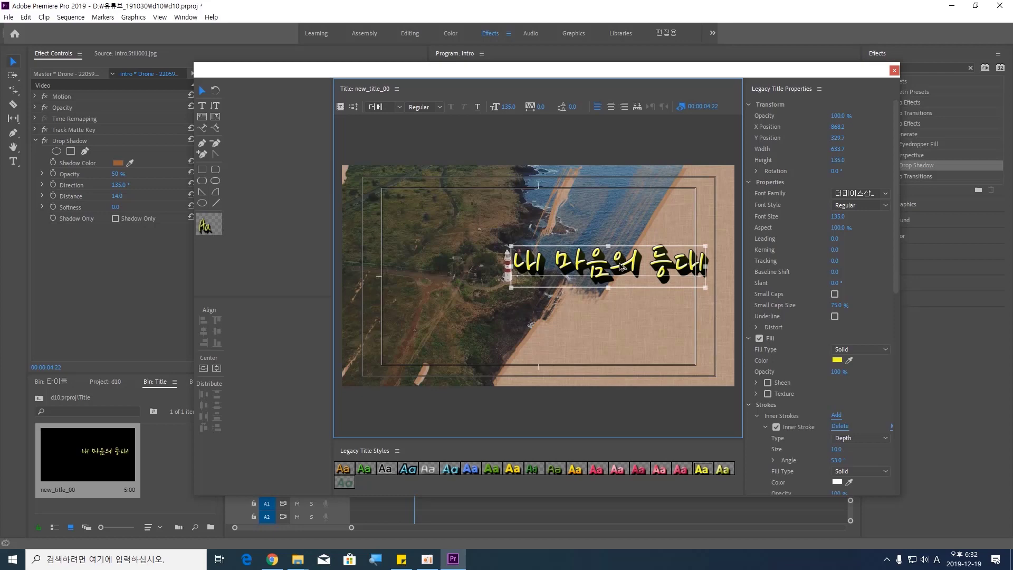
drag(622, 266, 622, 291)
Replace the text of the smaller white copy with "Lighthouse of my heart" and position it directly beneath the Korean title
key(alt+Tab)
click(452, 559)
click(555, 300)
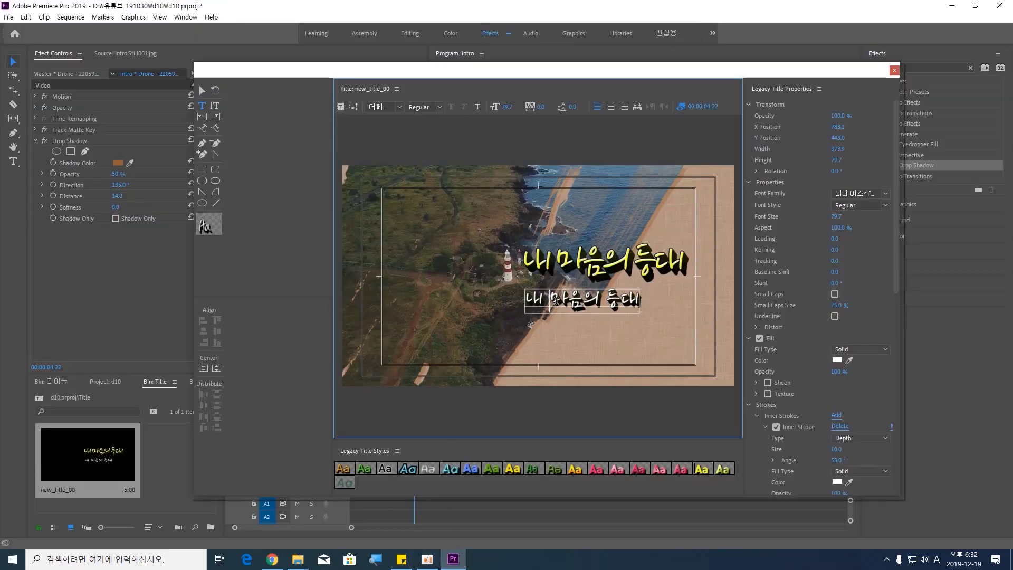
key(Escape)
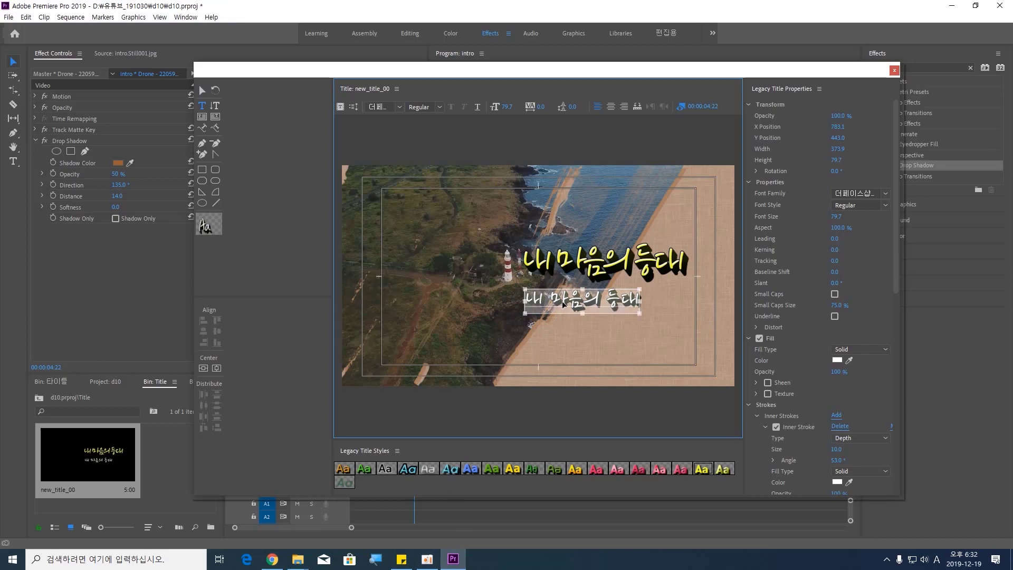
text(Lighthouse of my heart)
click(203, 89)
drag(708, 313, 647, 272)
click(647, 325)
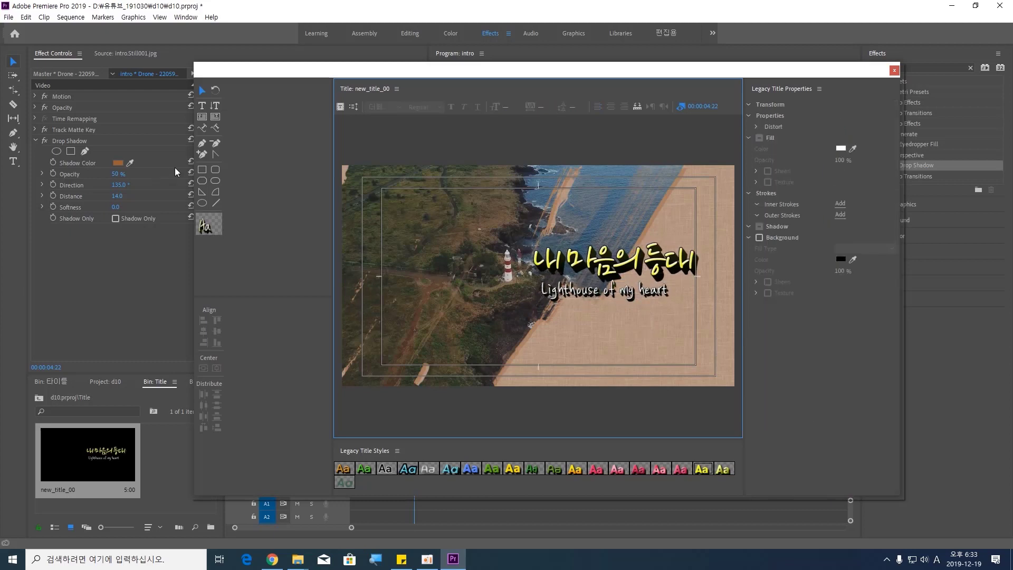
Draw a rounded rectangle about 452 by 66 over the English subtitle
click(205, 180)
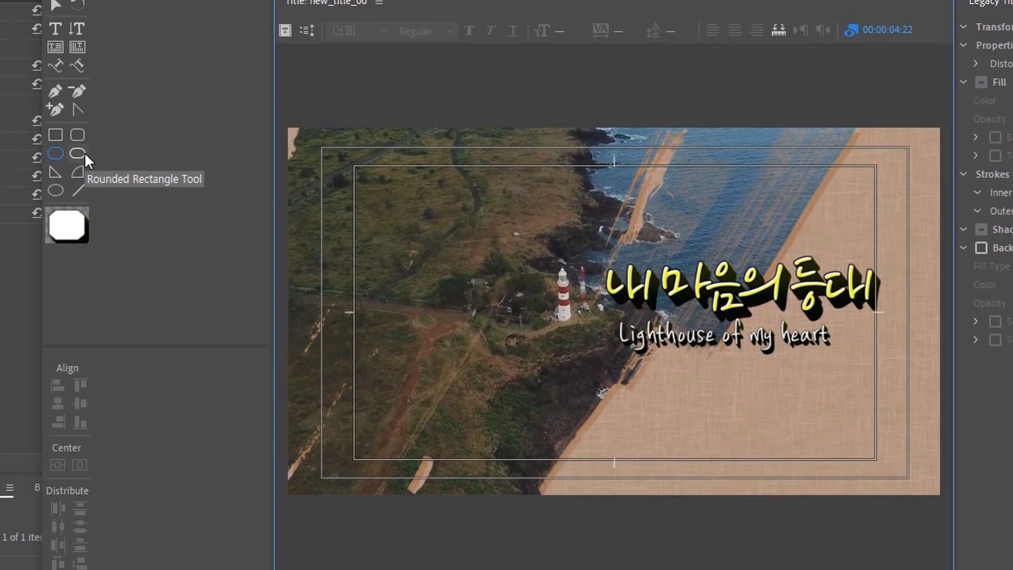
click(85, 152)
drag(607, 320, 839, 355)
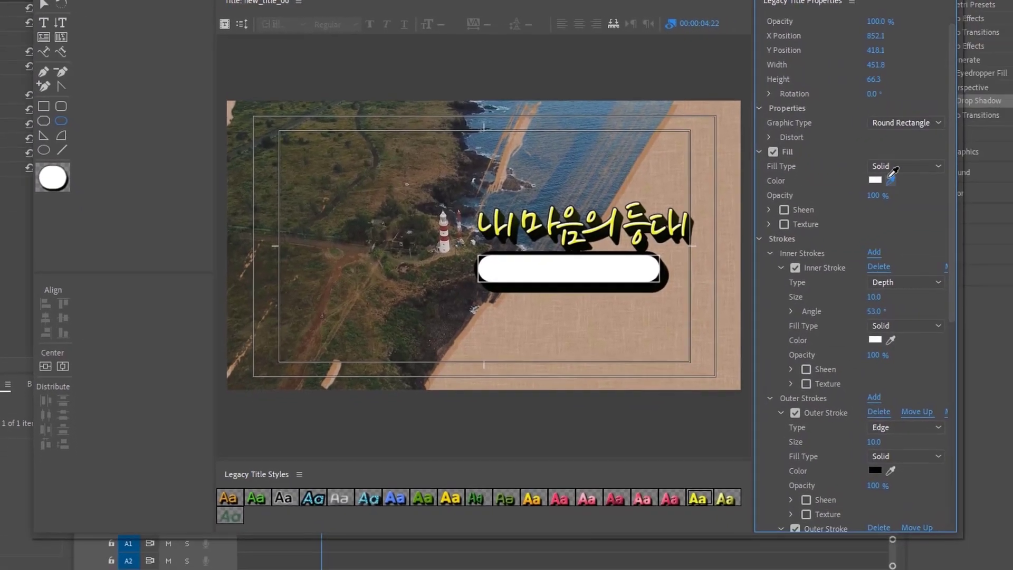
Fill the rounded rectangle with the red sampled from the lighthouse, intensified to BC0410
click(891, 180)
click(447, 235)
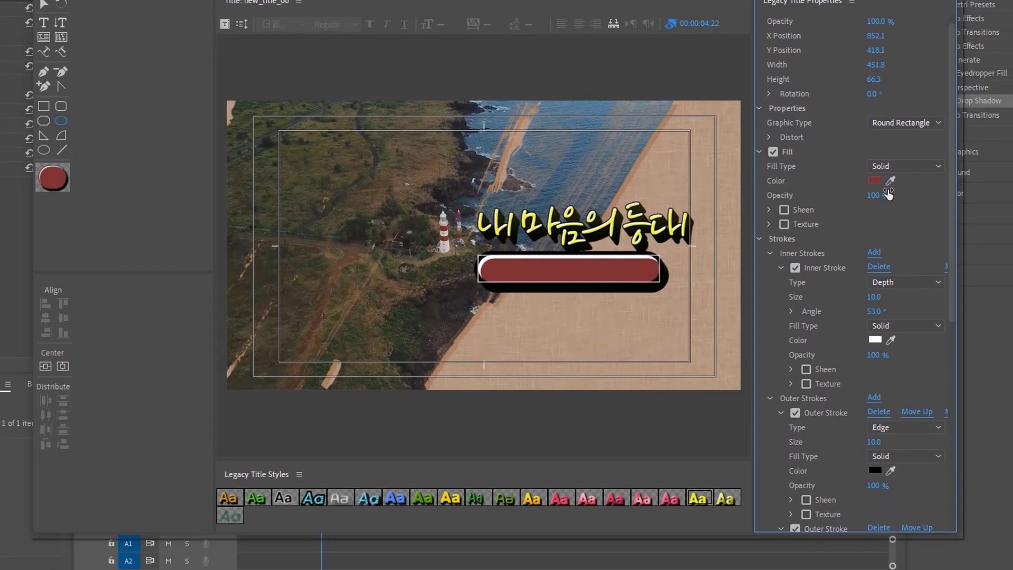
click(876, 181)
drag(428, 307, 460, 314)
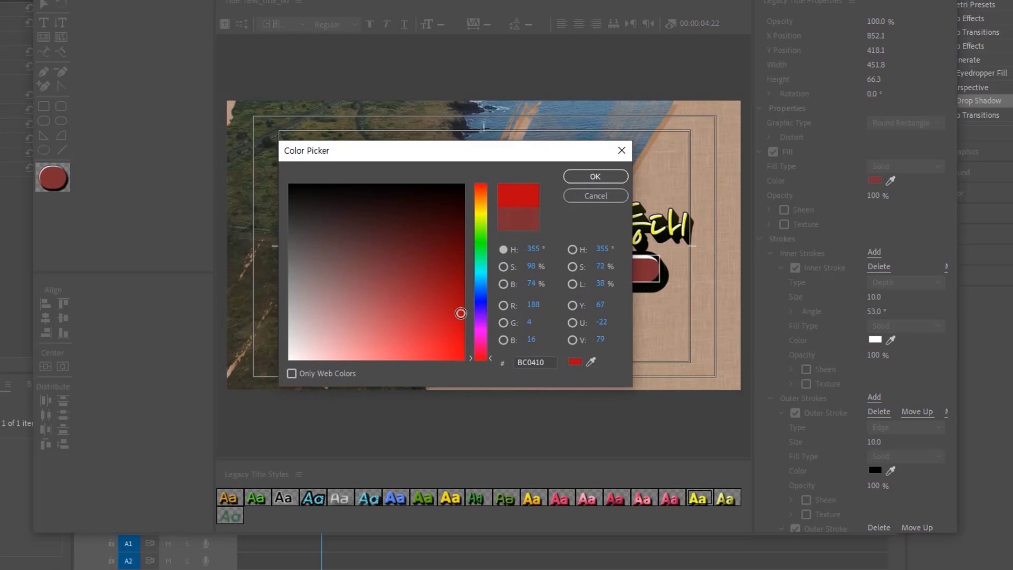
click(592, 179)
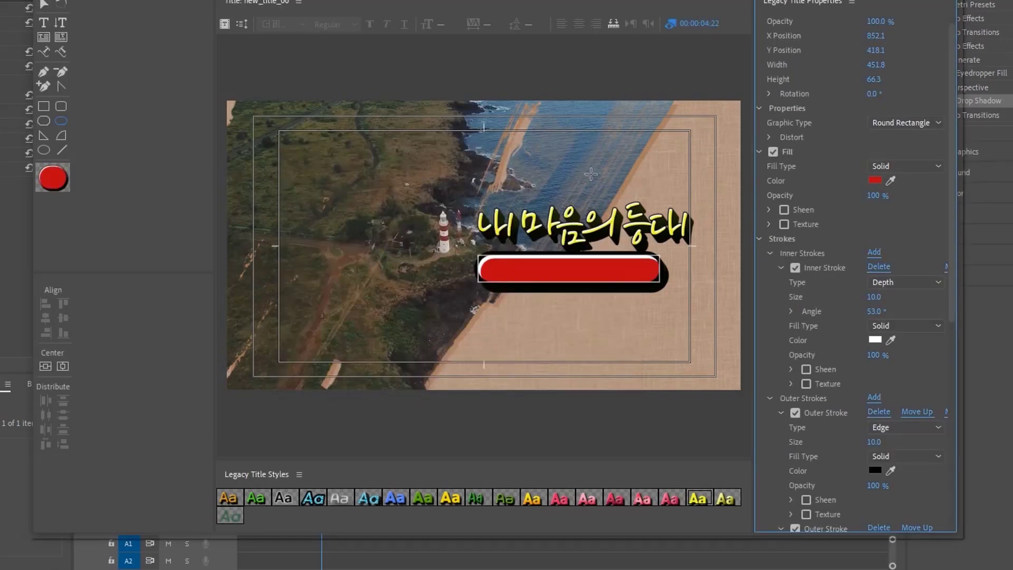
Send the red rounded rectangle to the back, behind the English subtitle
click(528, 269)
right_click(530, 253)
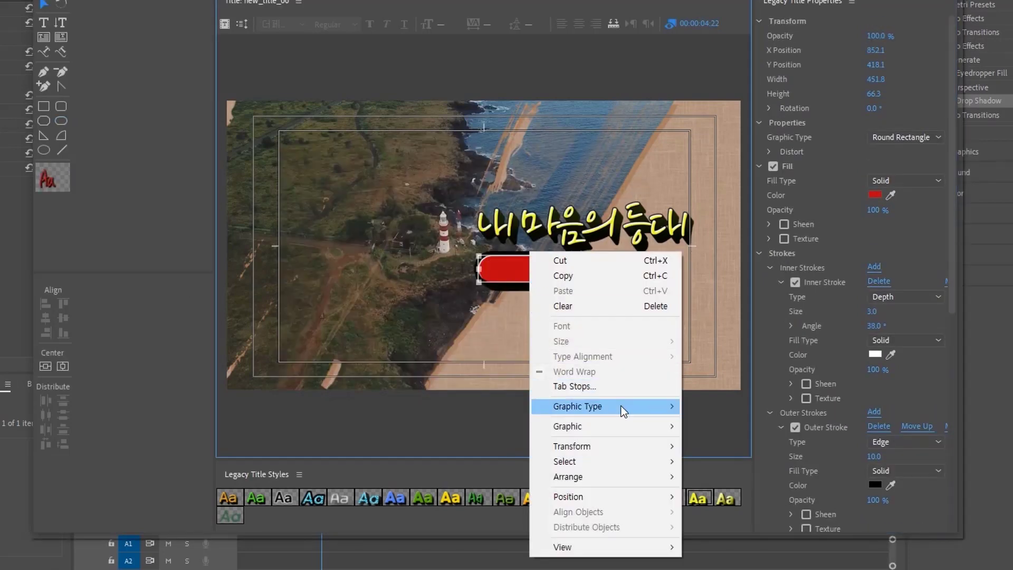
mouse_move(612, 478)
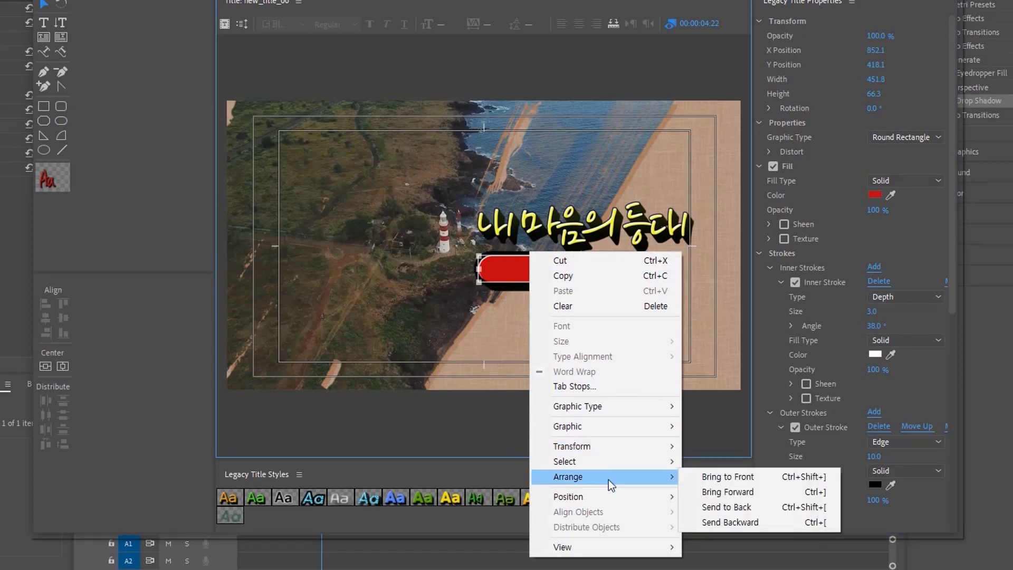
click(768, 508)
Set the English subtitle's font to 야놀자 야체 at size 33.7 and center it inside the red rounded rectangle
click(601, 269)
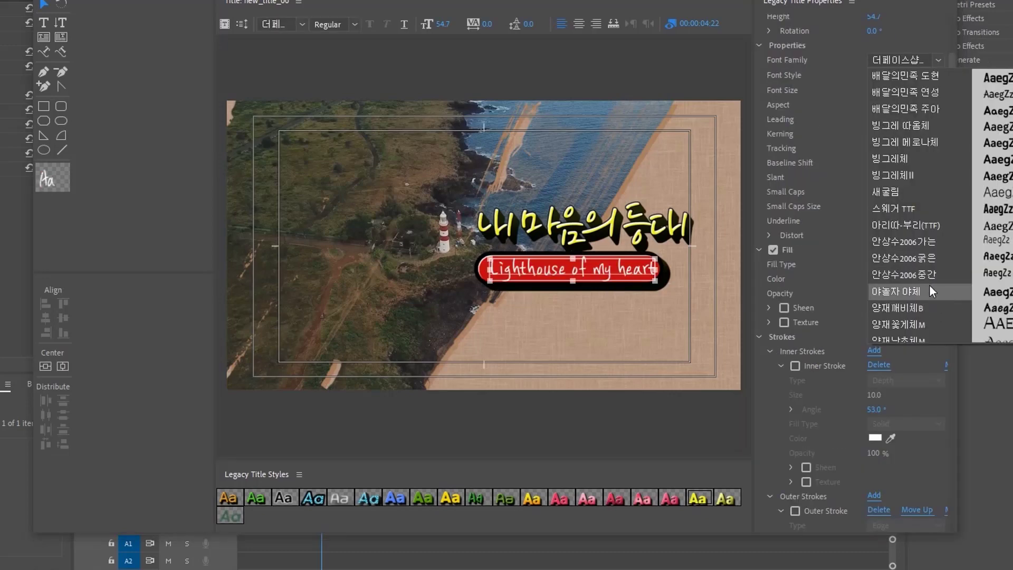
click(929, 287)
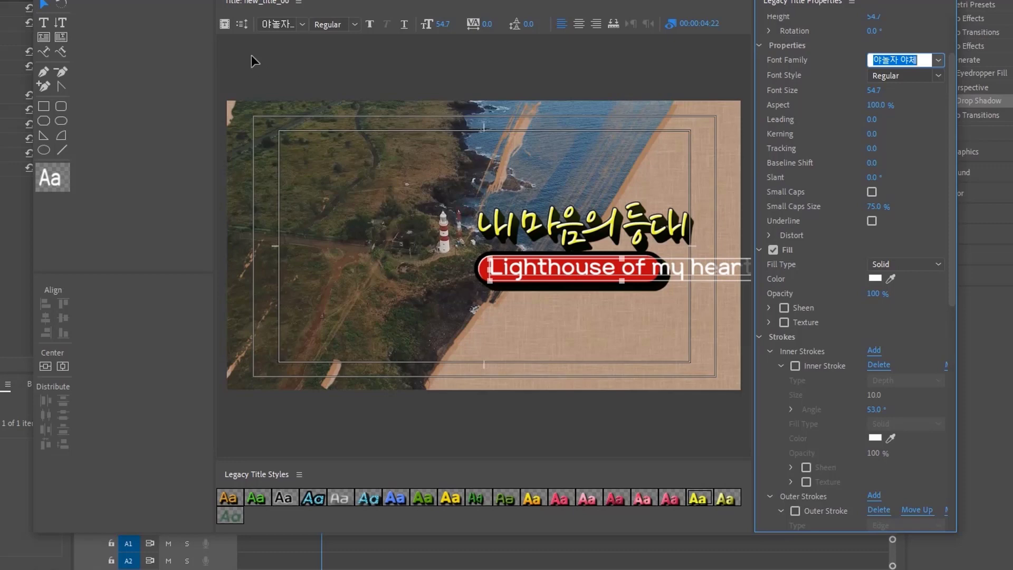
drag(441, 24, 430, 24)
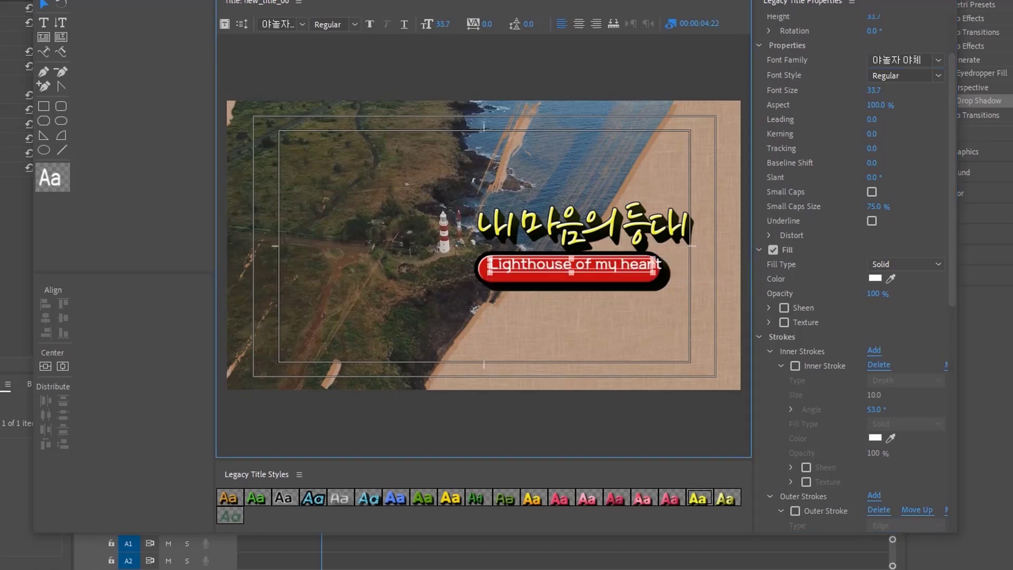
click(613, 271)
drag(613, 271, 612, 266)
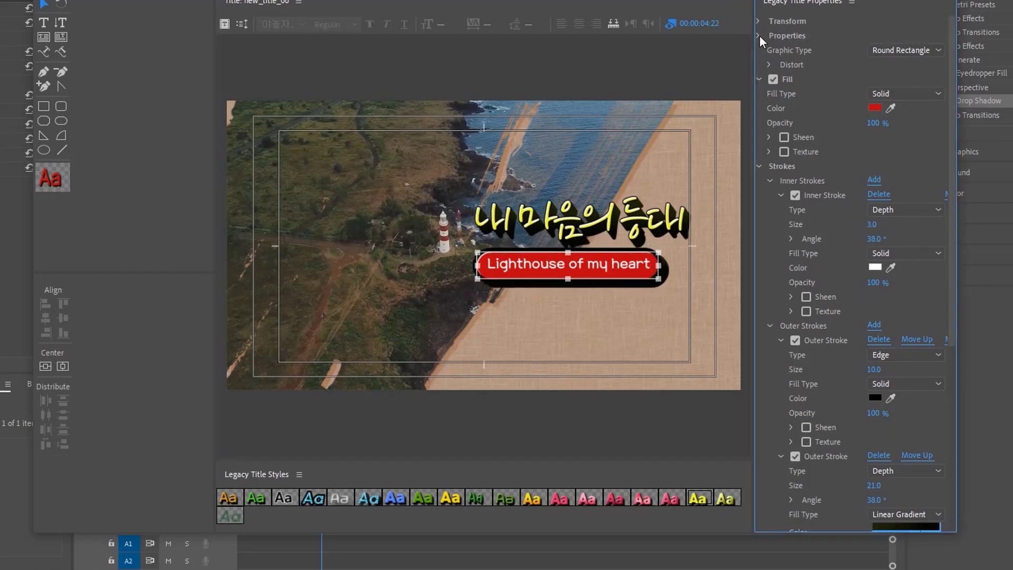
Close the title editor and place new_title_00 on V4, aligned with the start of the intro.Still001.jpg clip
click(760, 35)
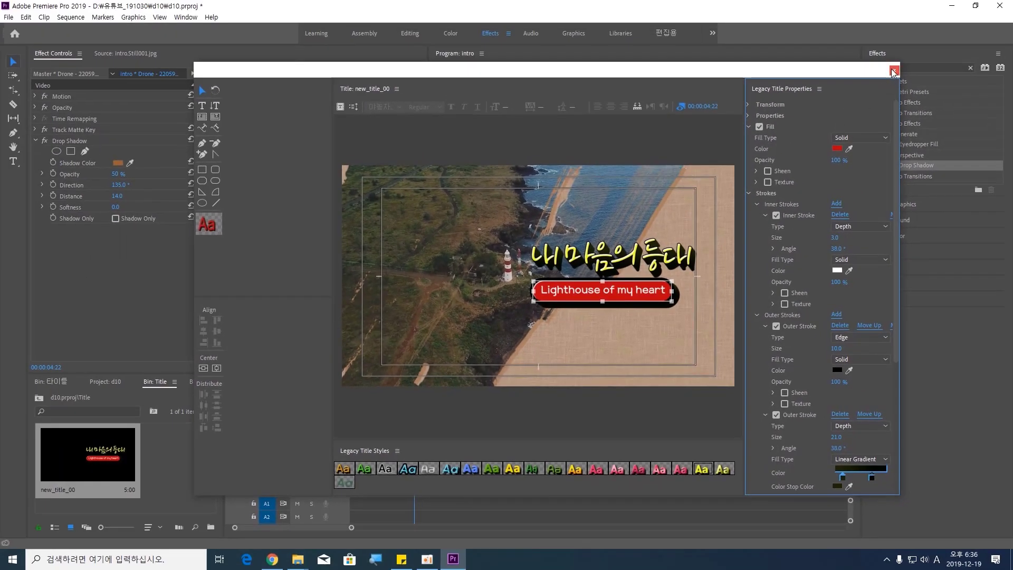
click(893, 70)
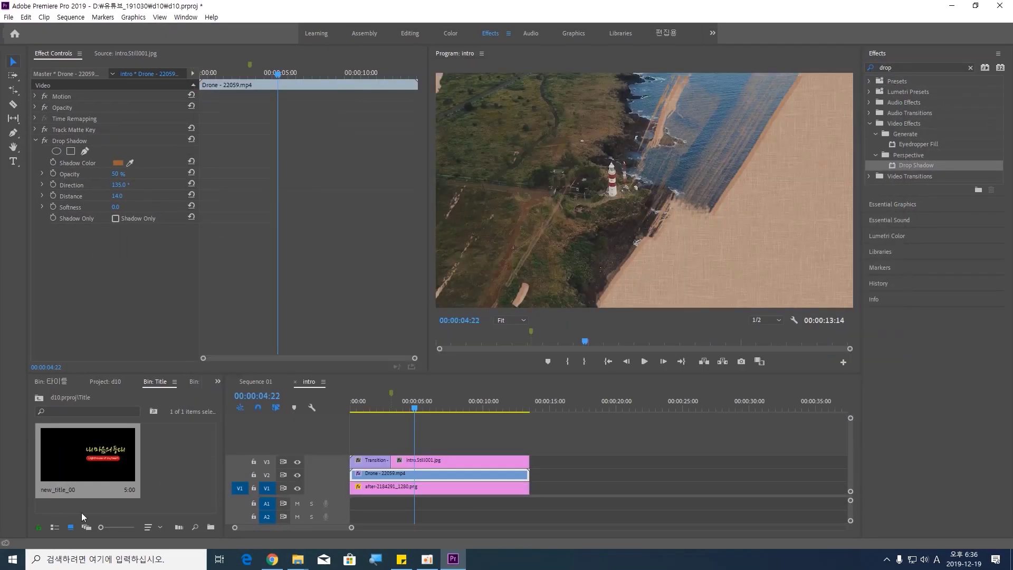
mouse_move(414, 407)
mouse_down()
mouse_move(340, 412)
mouse_move(397, 404)
mouse_up()
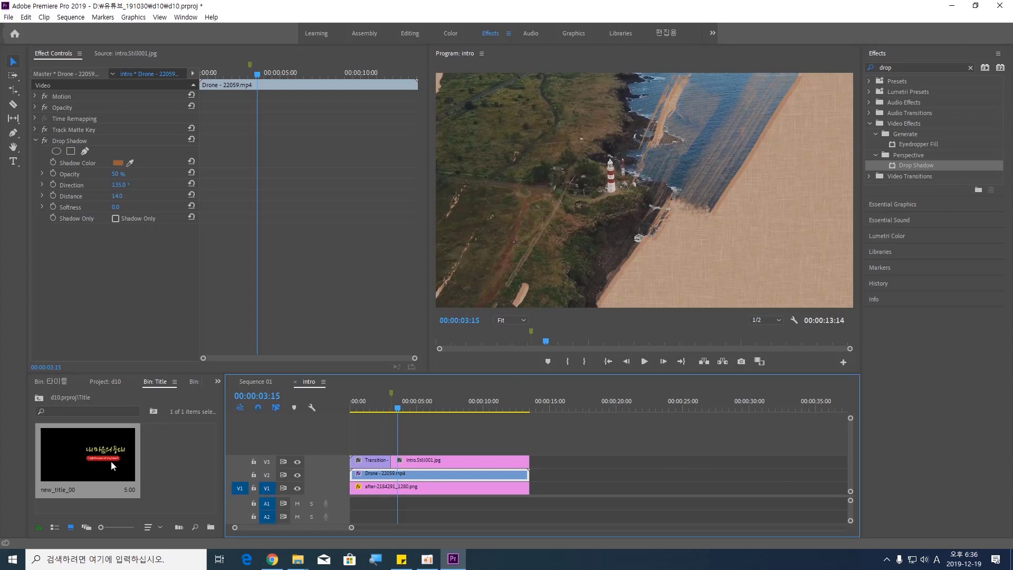
drag(90, 461, 393, 437)
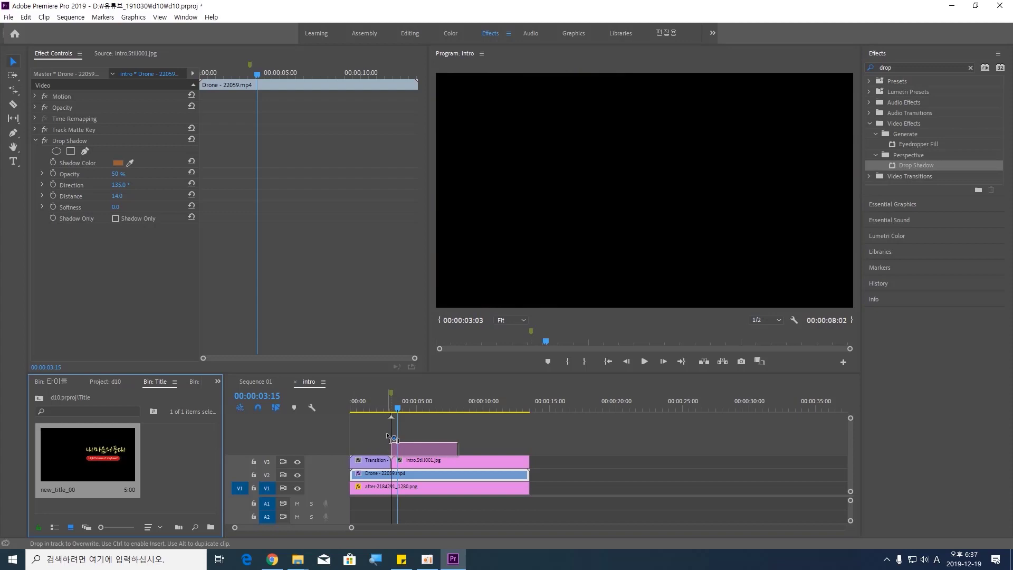
drag(391, 437, 388, 437)
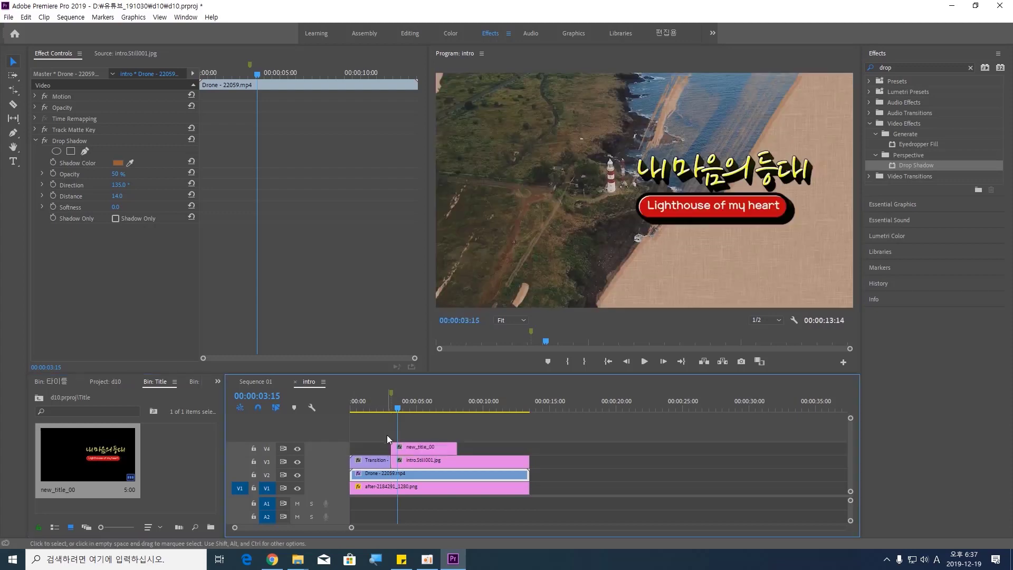
Move the new_title_00 clip to start at about 5 seconds and extend its end to match the clips below
mouse_move(396, 407)
mouse_down()
mouse_move(359, 410)
mouse_move(404, 410)
mouse_up()
click(422, 448)
drag(422, 447, 445, 447)
drag(406, 411, 434, 412)
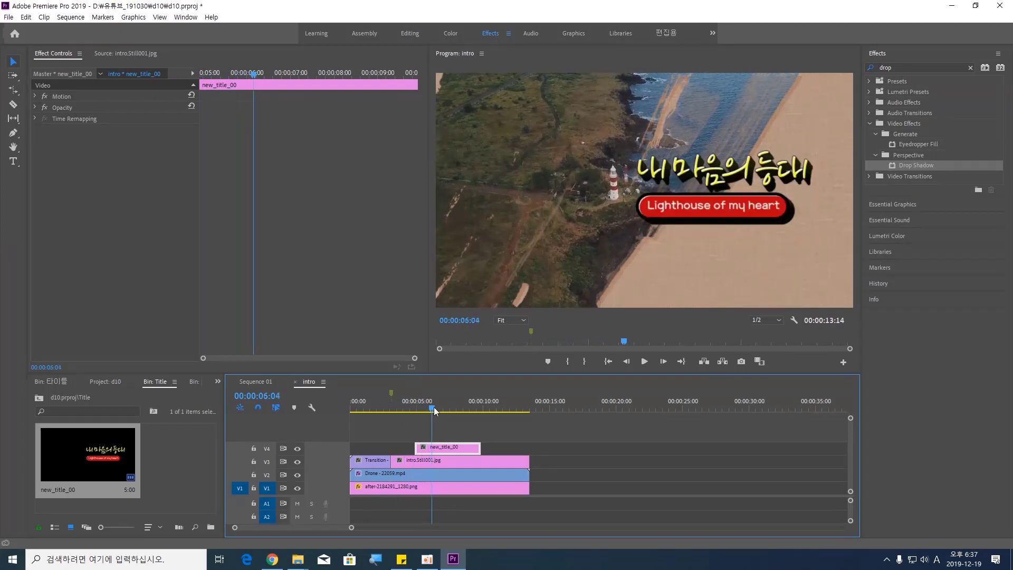
drag(479, 447, 524, 444)
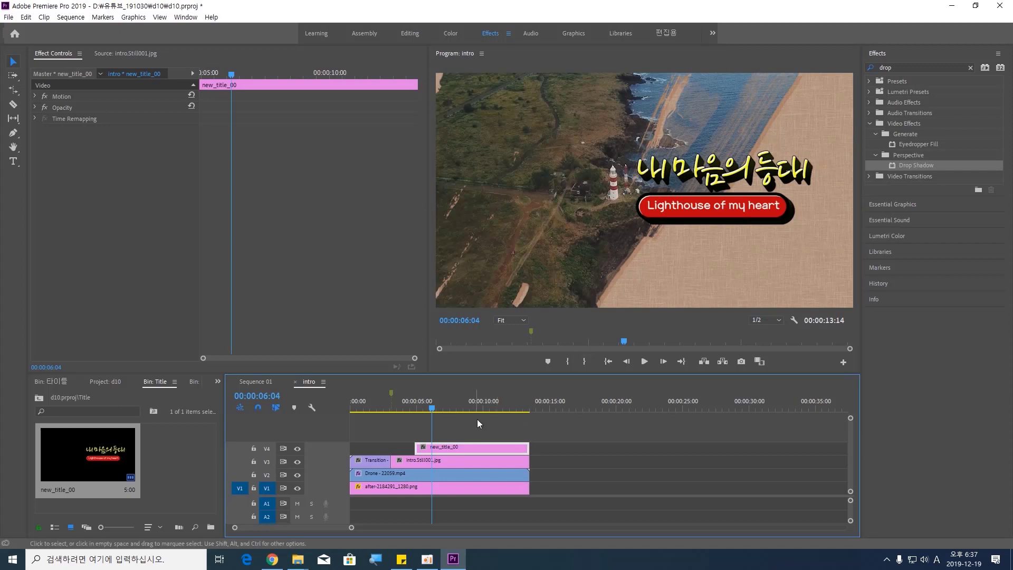
Duplicate the Drone - 22059.mp4 clip on V2 right after the original, move the playhead to 00:00:15:06 and select the copy
click(418, 474)
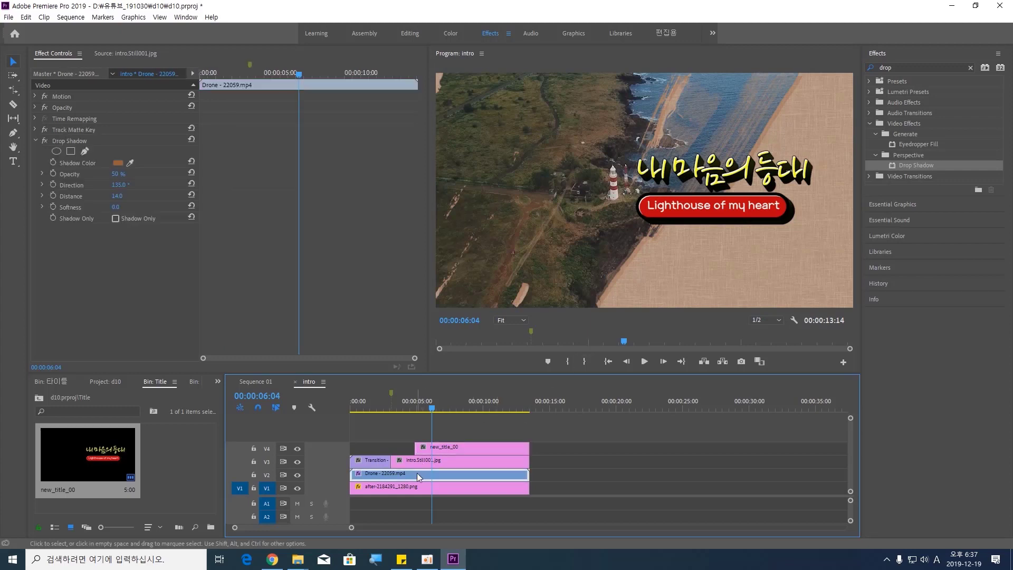
drag(416, 476, 588, 472)
drag(433, 410, 552, 406)
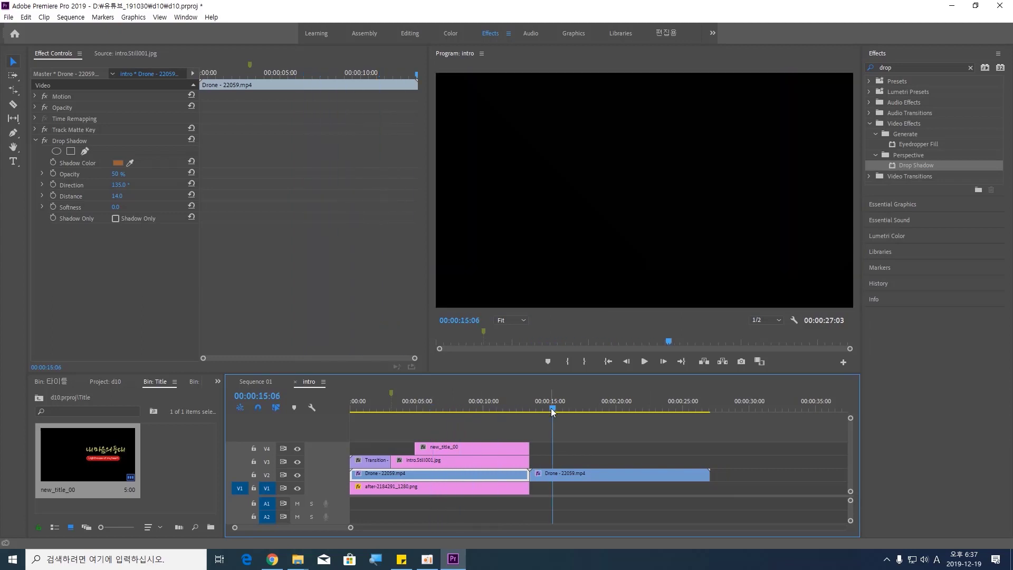
click(576, 472)
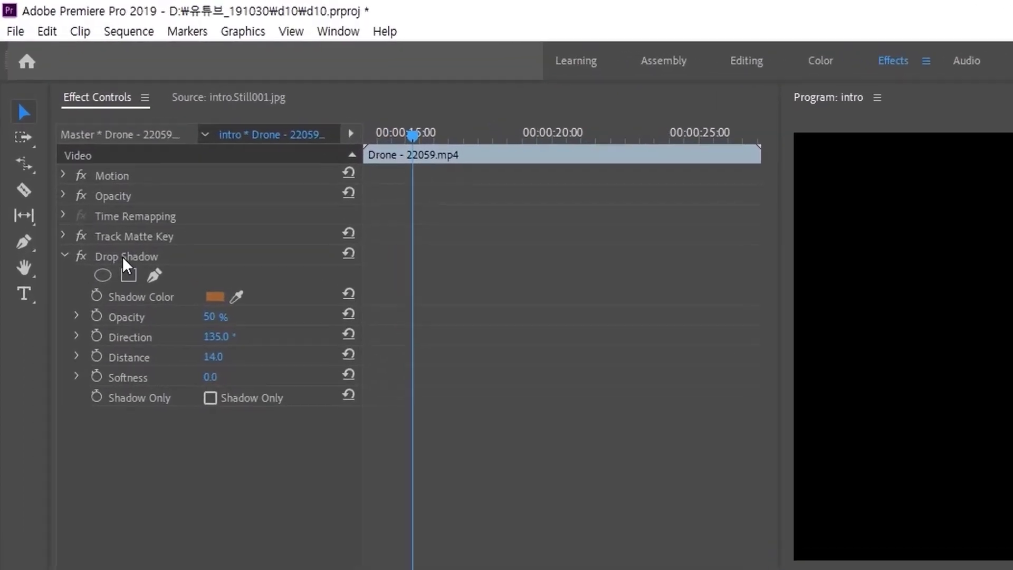
Remove the Drop Shadow and Track Matte Key effects from the second Drone - 22059.mp4 clip
click(67, 141)
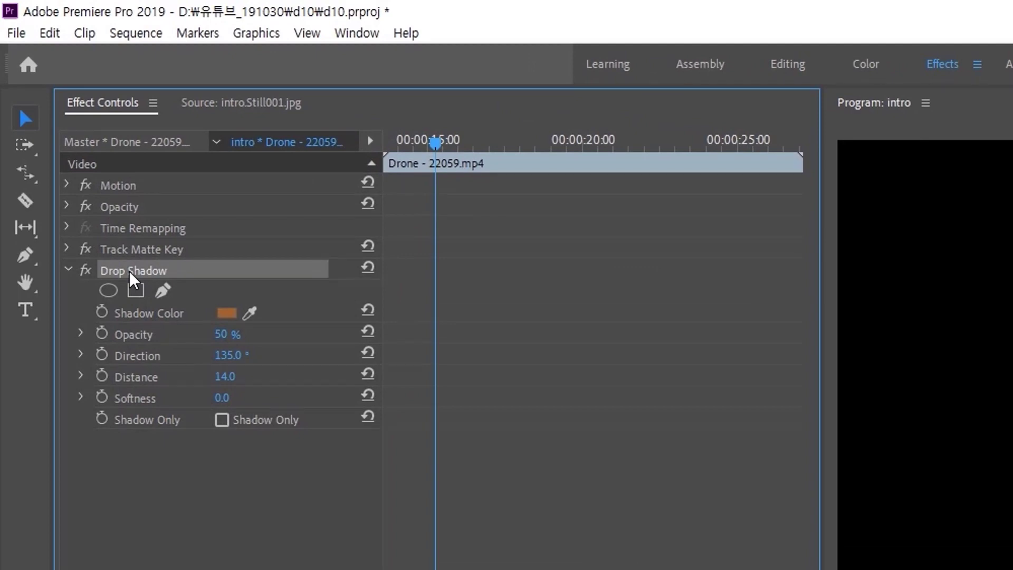
key(Delete)
click(131, 251)
key(Delete)
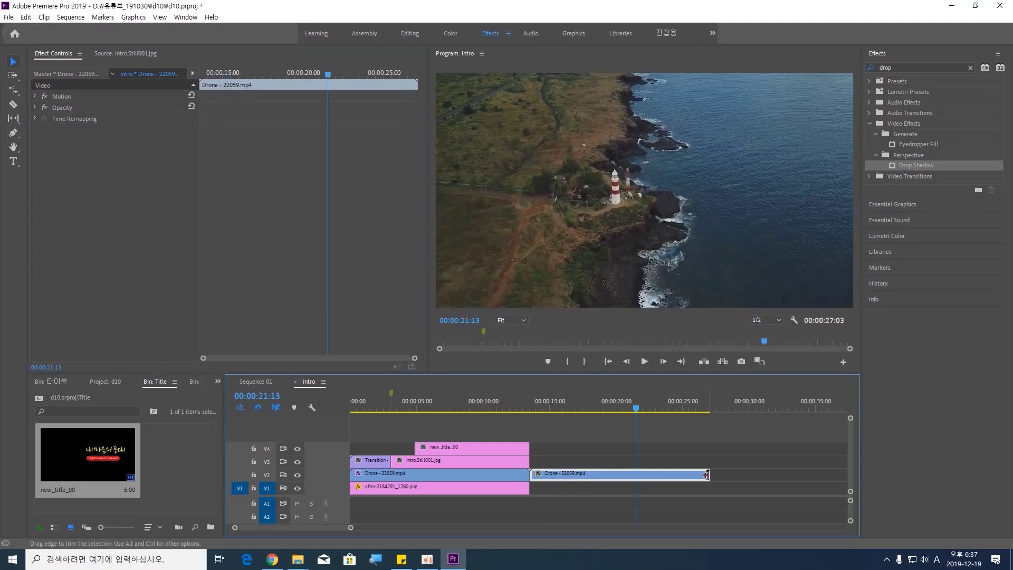
Place new_title_00 on V4 above the second drone clip and scale it to about 35.7 in the upper-left corner of the frame
drag(111, 456, 593, 446)
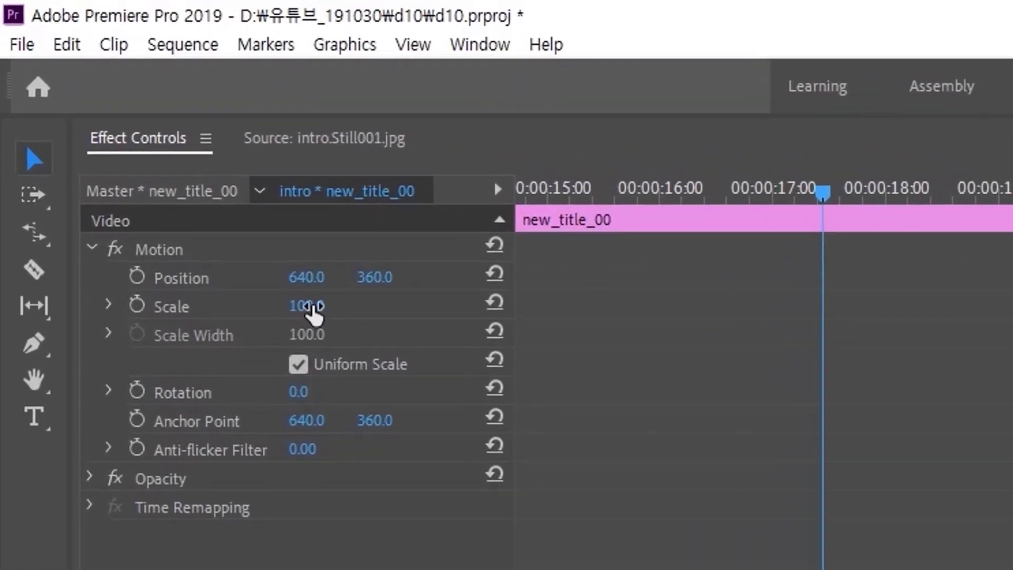
click(156, 250)
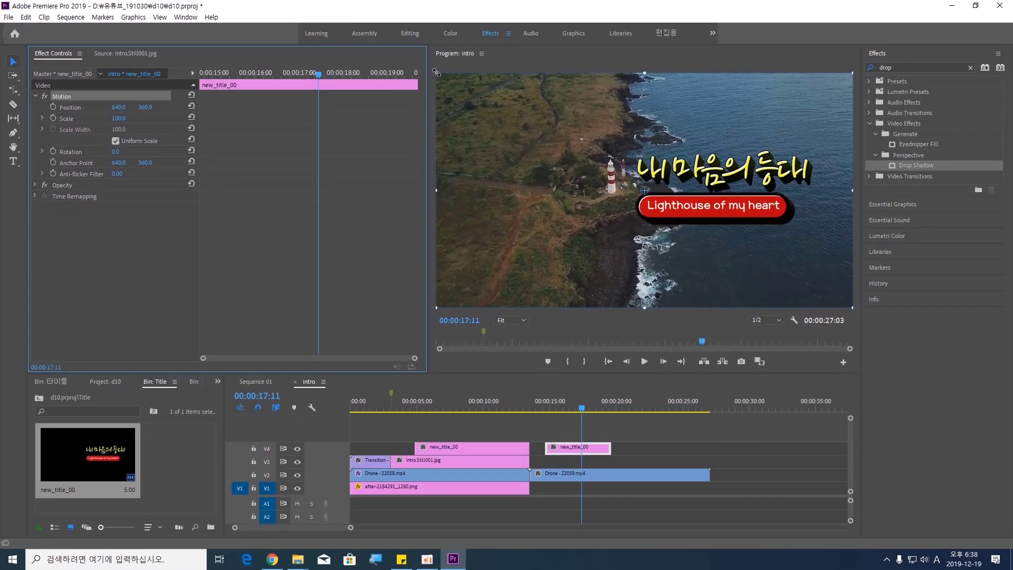
drag(436, 72, 486, 131)
drag(727, 211, 816, 116)
drag(652, 162, 682, 144)
drag(786, 112, 479, 106)
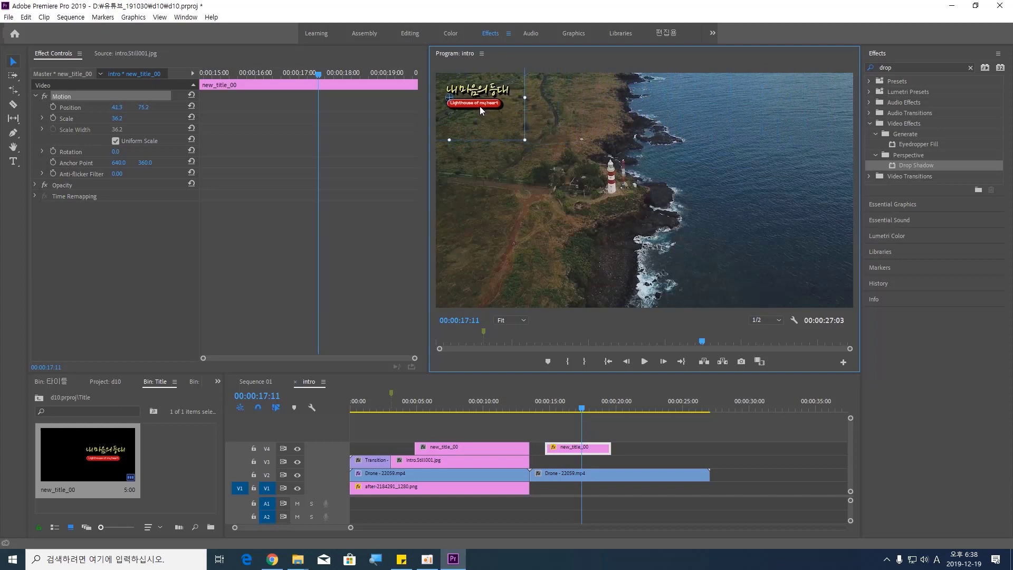
drag(524, 139, 519, 137)
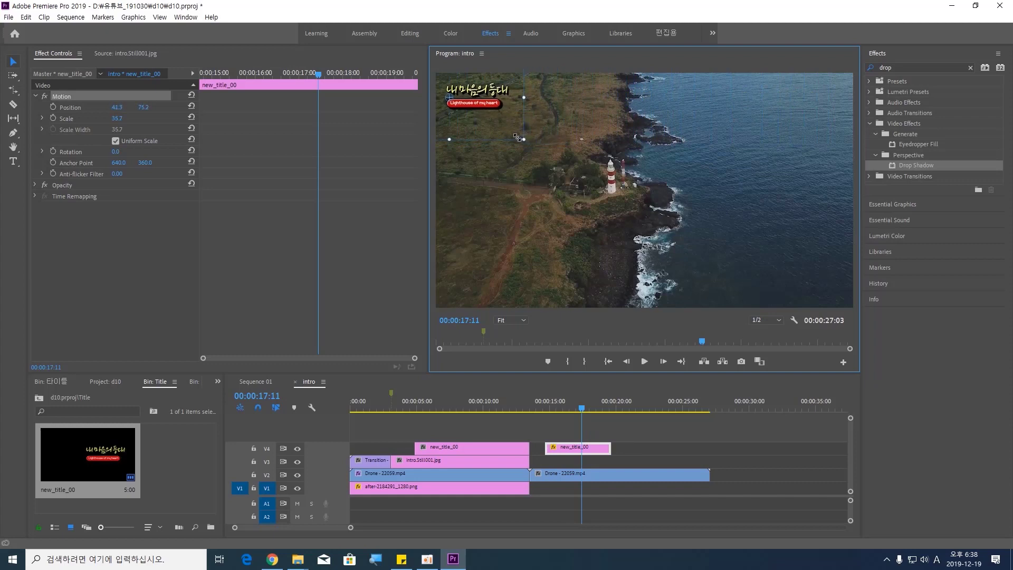
drag(584, 407, 558, 408)
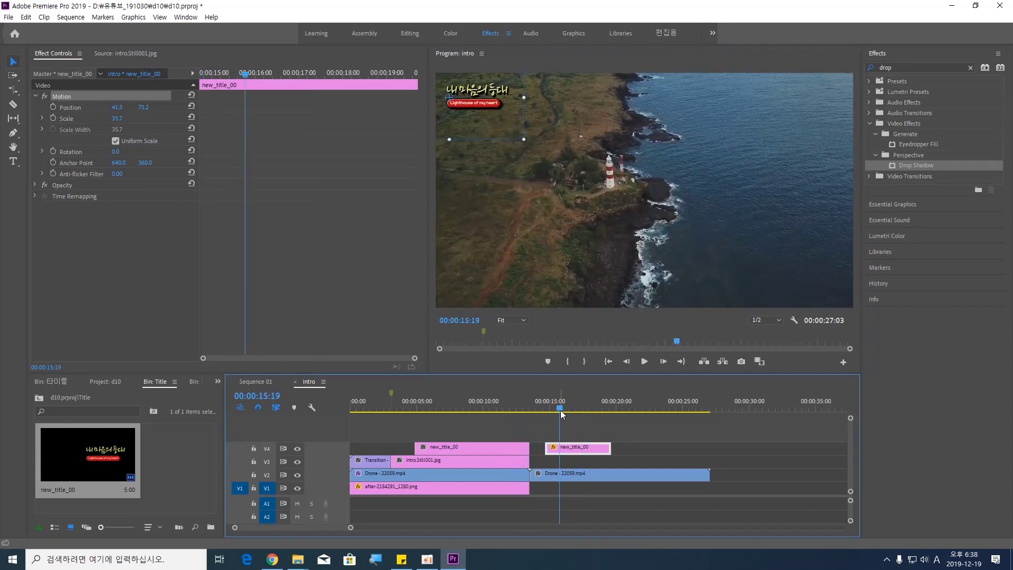
Place another new_title_00 on V4 at about 00:00:28:04, scale it to about 68.1 and shift it left to about 207.9, 343.8
drag(561, 410, 726, 420)
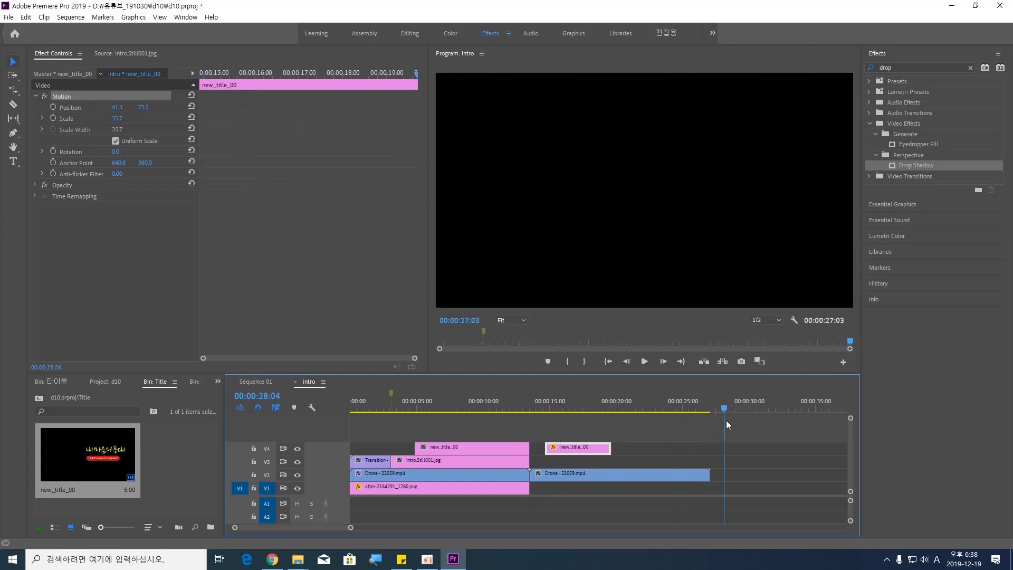
drag(122, 467, 731, 453)
click(736, 409)
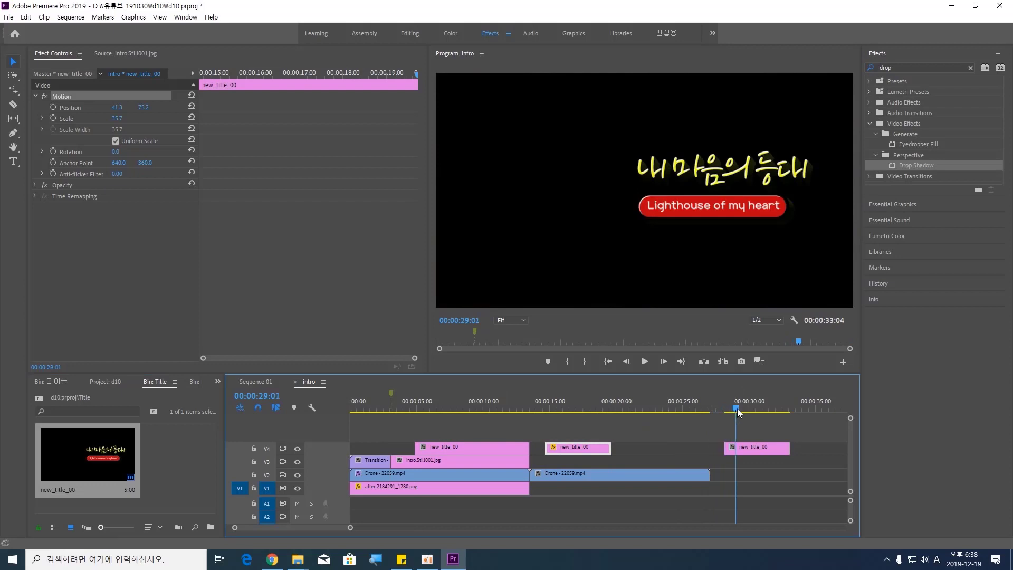
drag(704, 212, 552, 217)
drag(699, 81, 647, 109)
drag(572, 212, 582, 195)
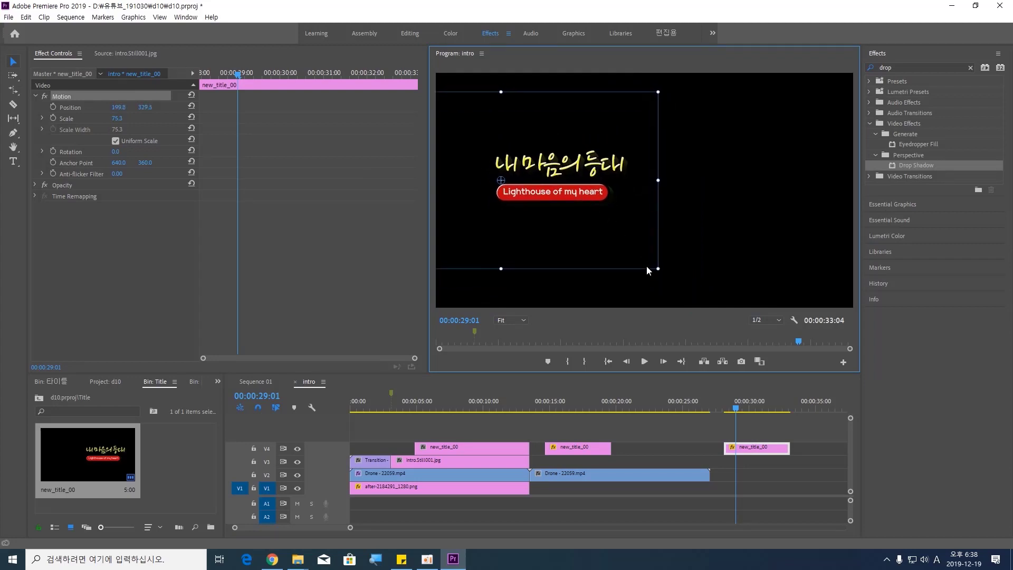
drag(656, 268, 643, 260)
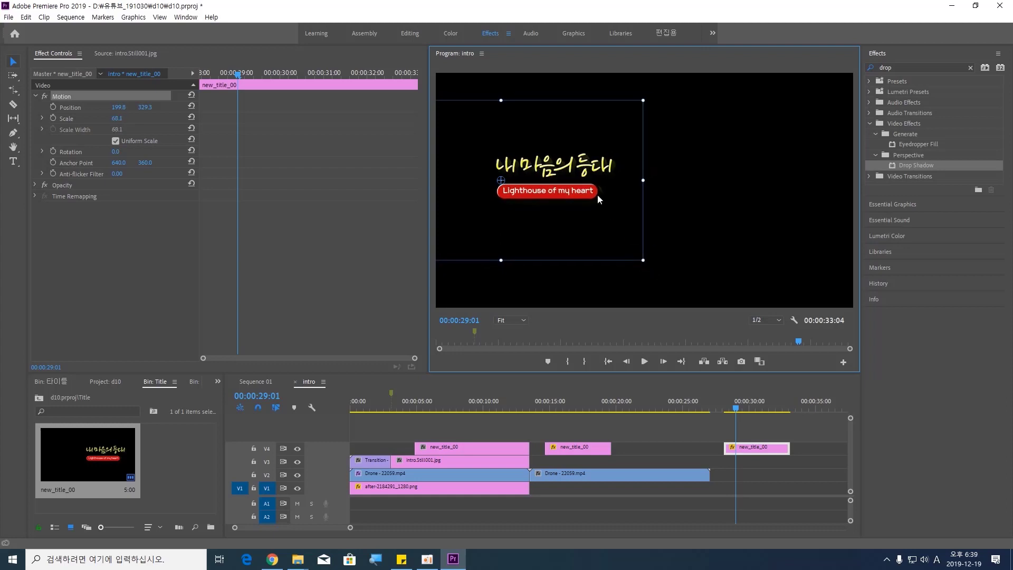
drag(585, 196, 588, 200)
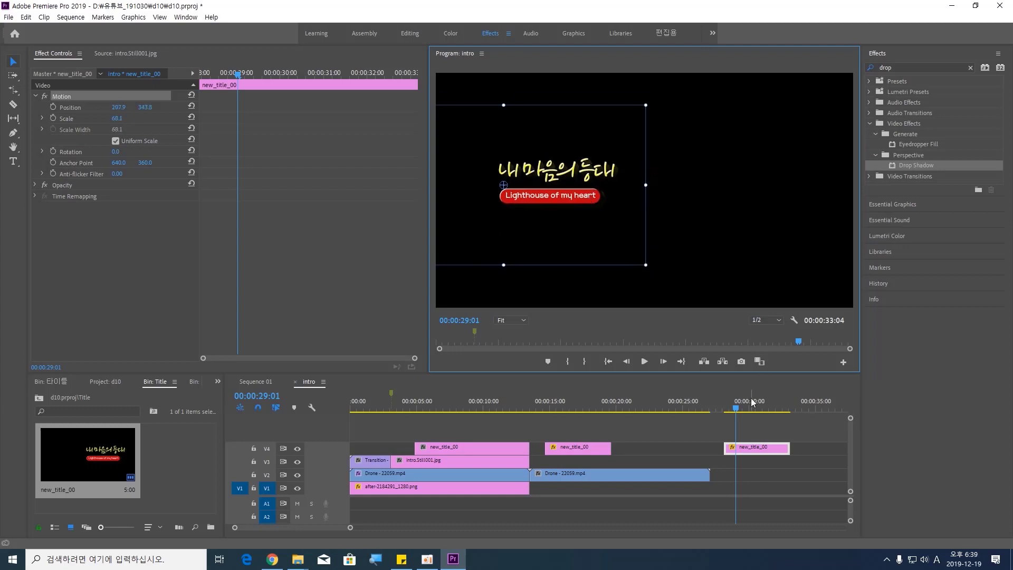
Move the playhead to 00:00:08:00, select the first new_title_00 clip and maximize the Title bin
drag(737, 409, 548, 415)
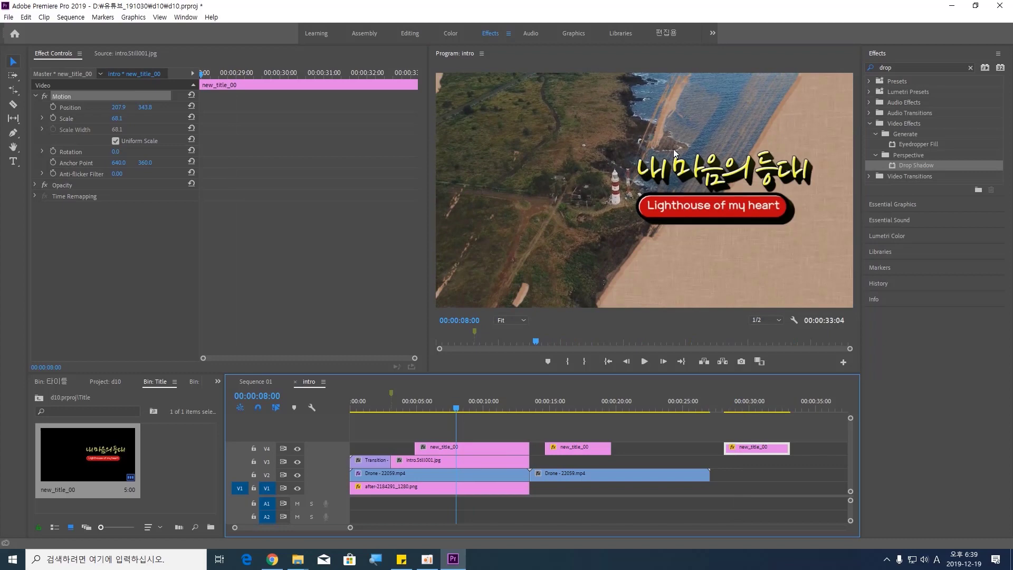
click(486, 444)
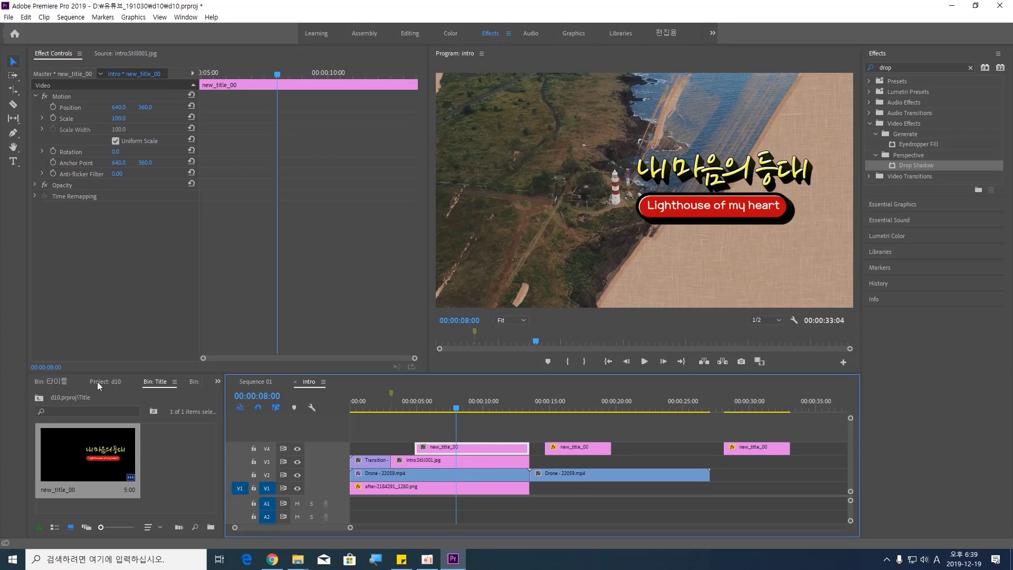
click(153, 382)
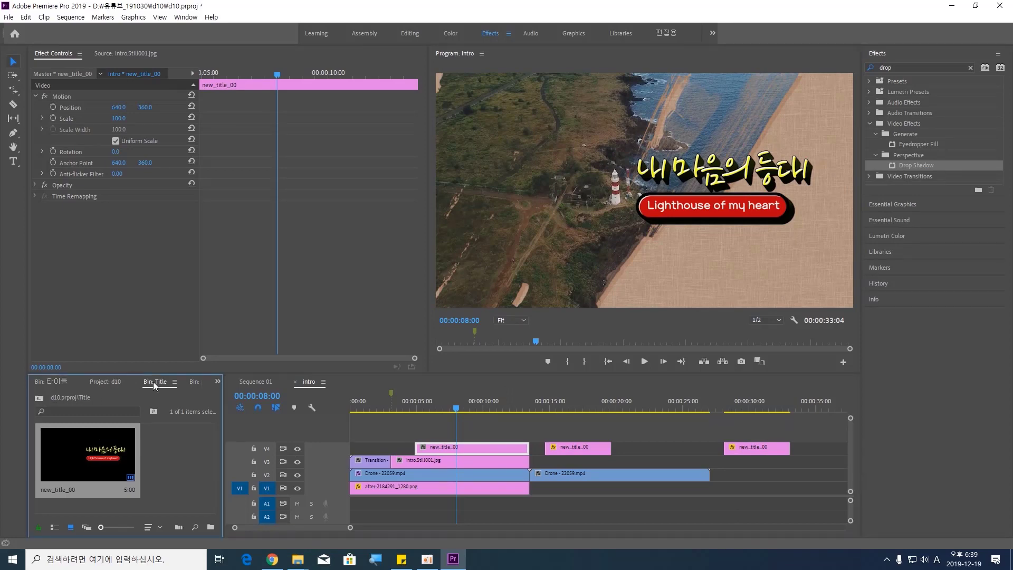
double_click(153, 381)
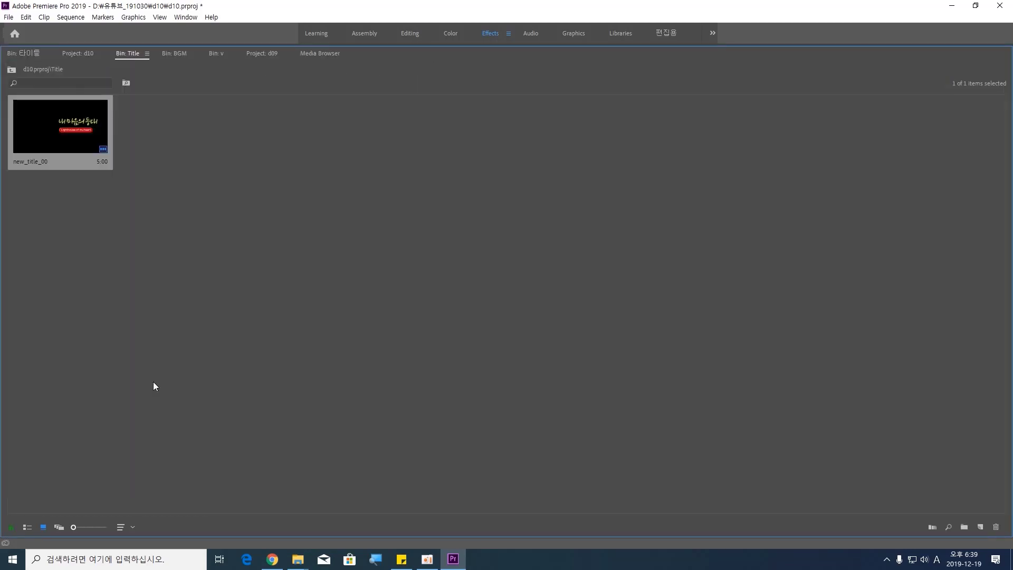
Copy and paste new_title_00 within the Title bin and rename the copy new_title_2-1
right_click(67, 133)
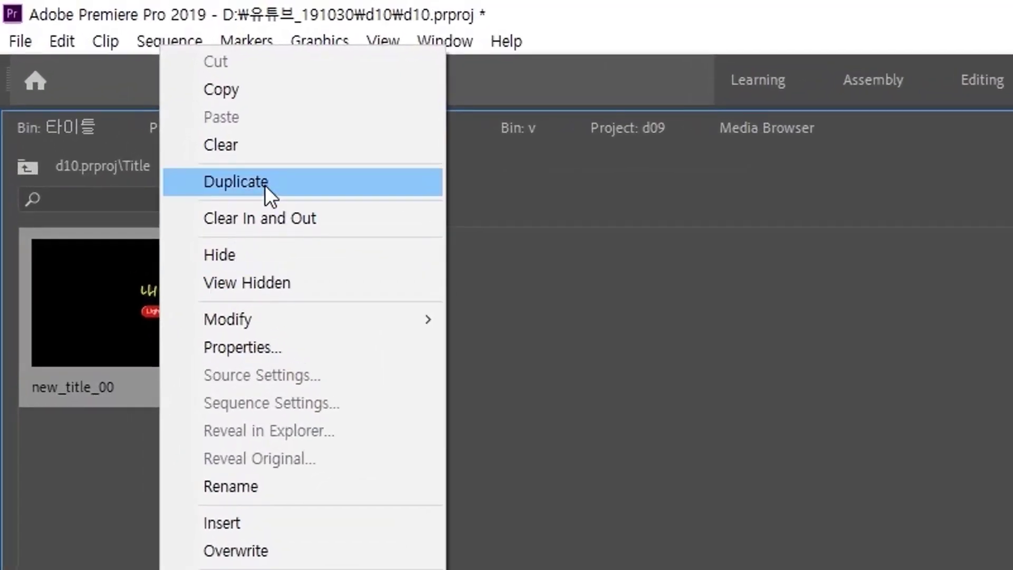
click(243, 90)
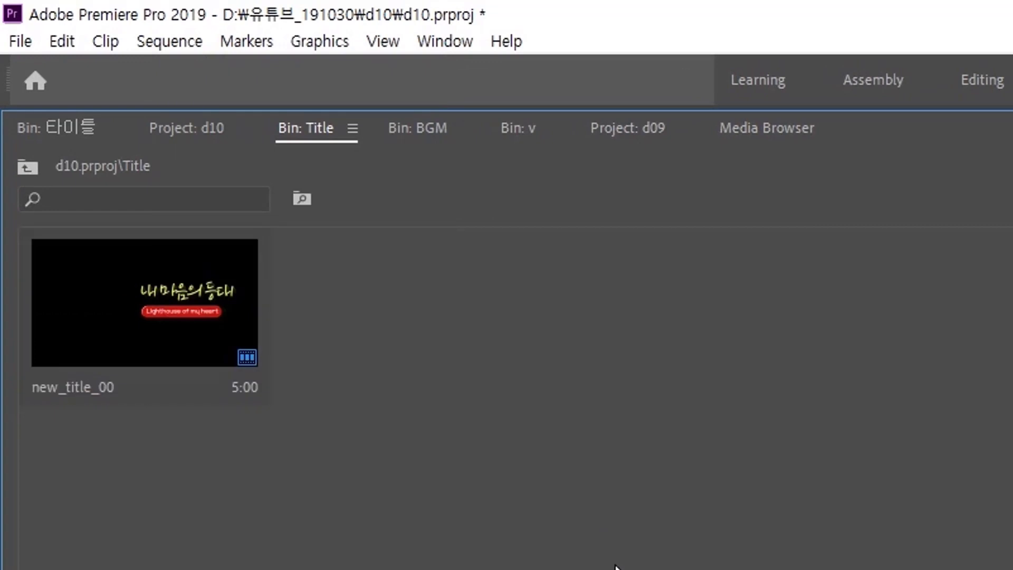
key(ctrl+v)
click(351, 393)
click(354, 385)
drag(353, 386, 541, 398)
text(2-)
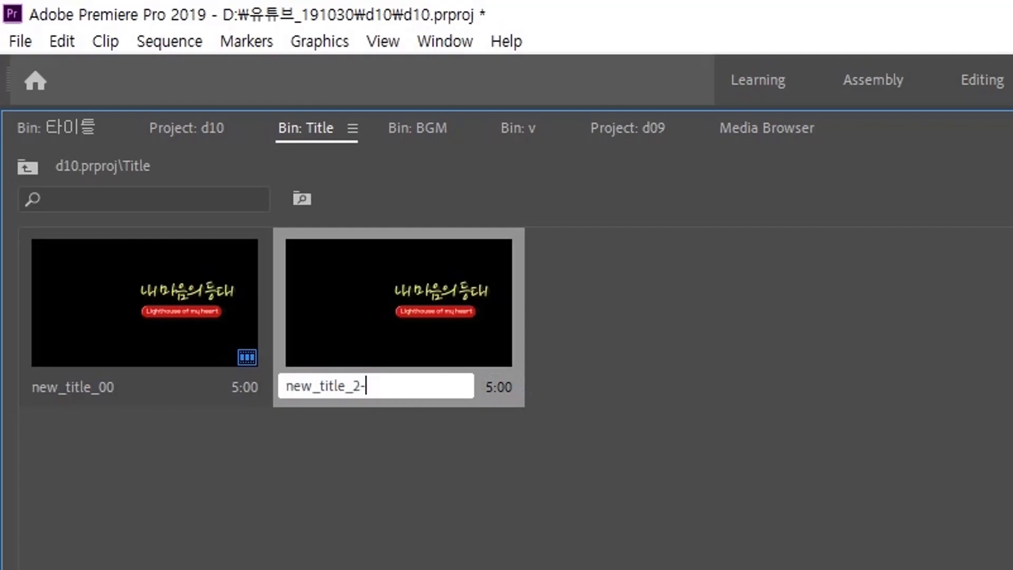
text(1)
click(578, 525)
click(386, 304)
click(660, 462)
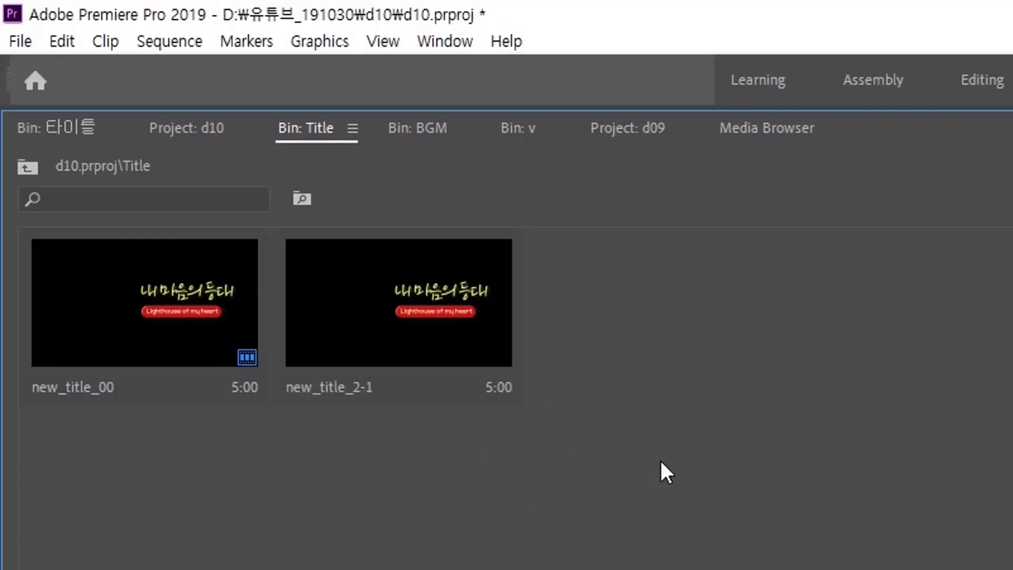
Paste a second copy of new_title_00 into the Title bin and rename it new_title_2-2
key(ctrl+v)
click(606, 391)
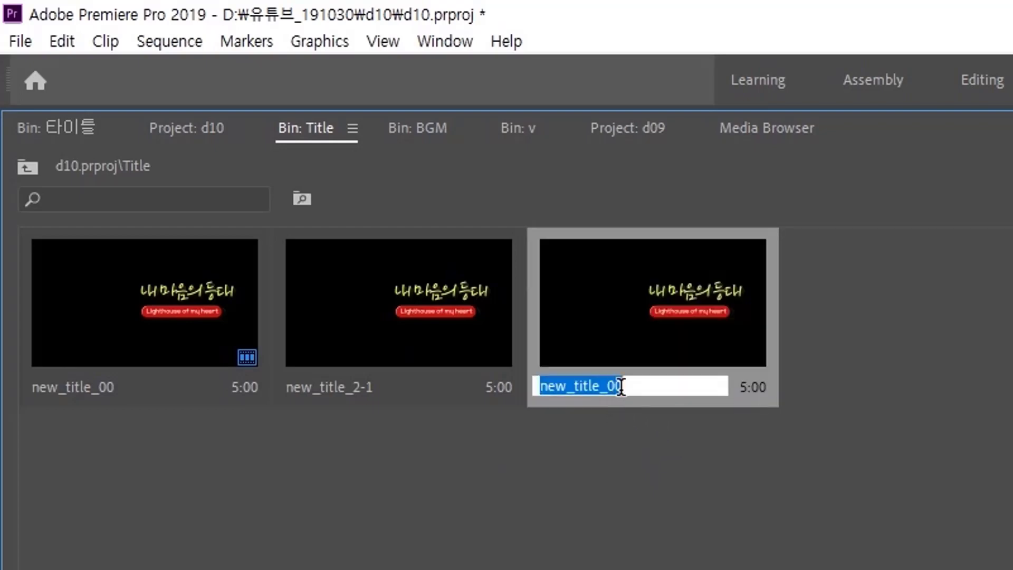
drag(607, 386, 669, 374)
text(2-2)
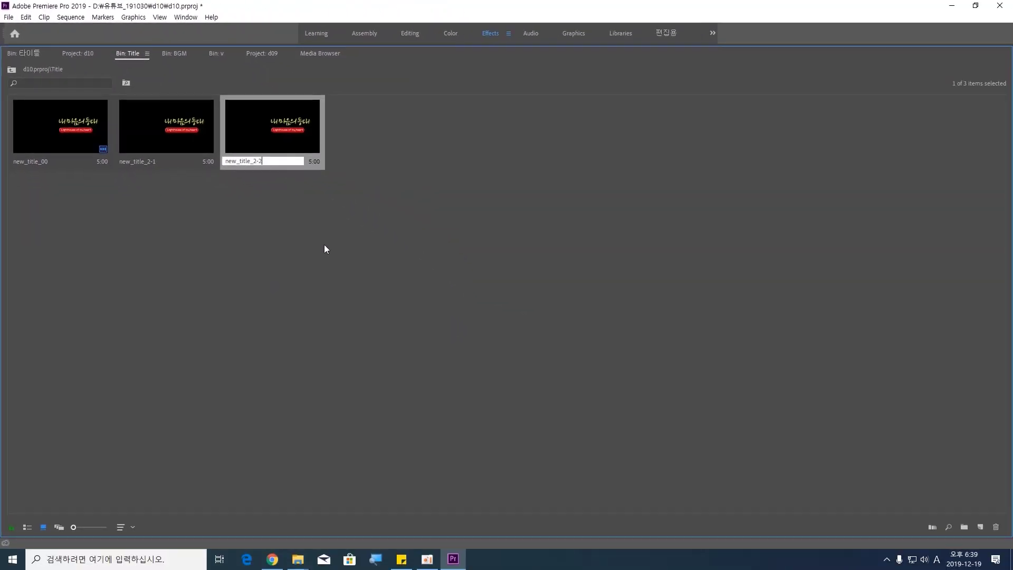
click(325, 245)
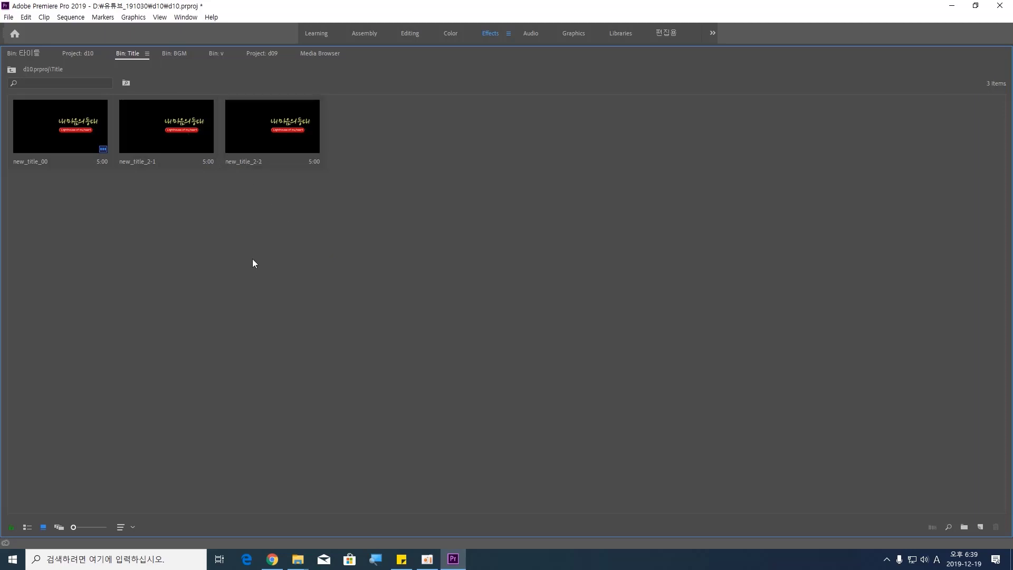
click(45, 130)
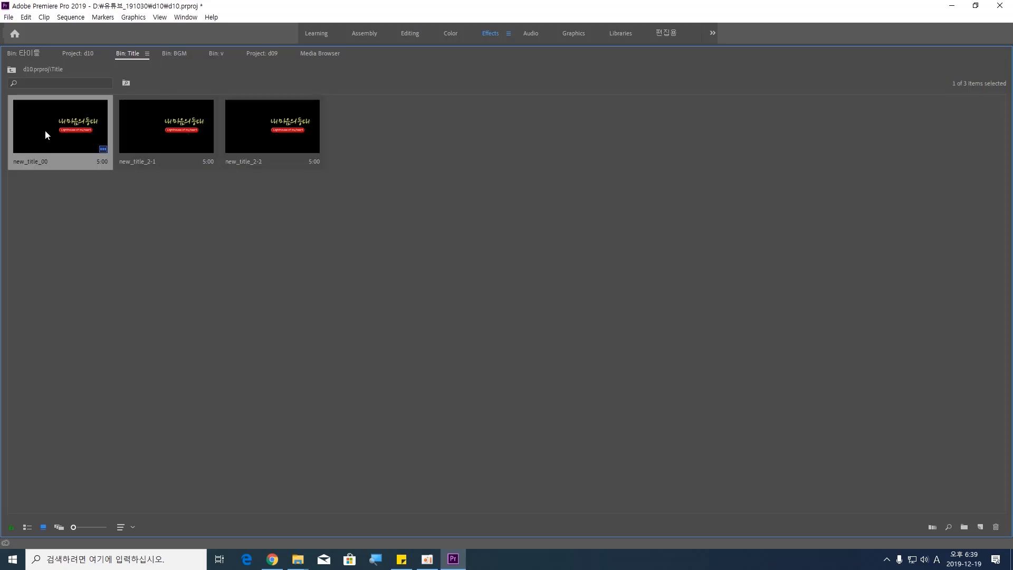
click(140, 164)
click(150, 163)
click(149, 160)
drag(147, 161, 74, 157)
click(162, 220)
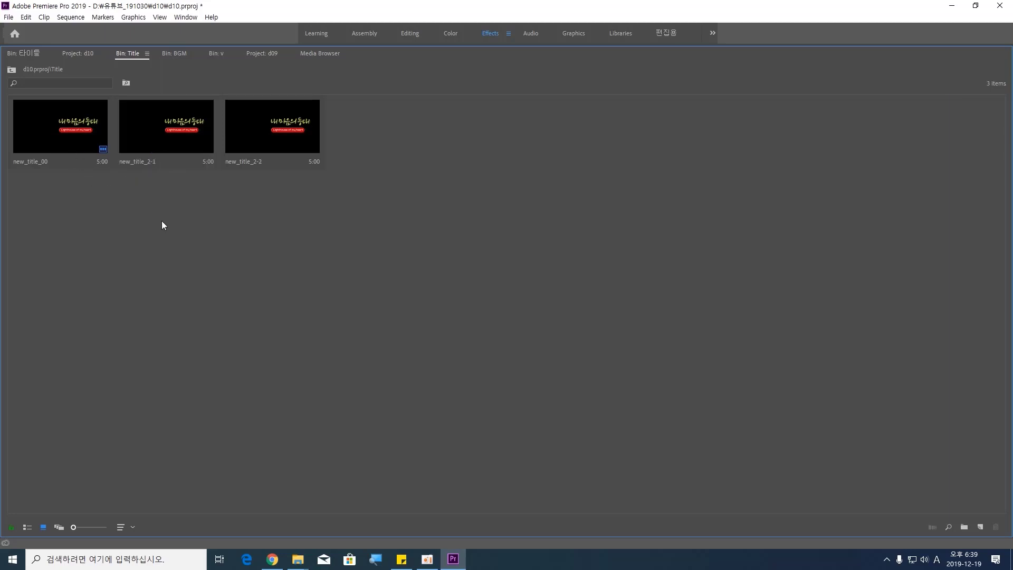
In new_title_2-1, delete the English subtitle and its red rounded rectangle, hide the background video and close the title editor
click(169, 126)
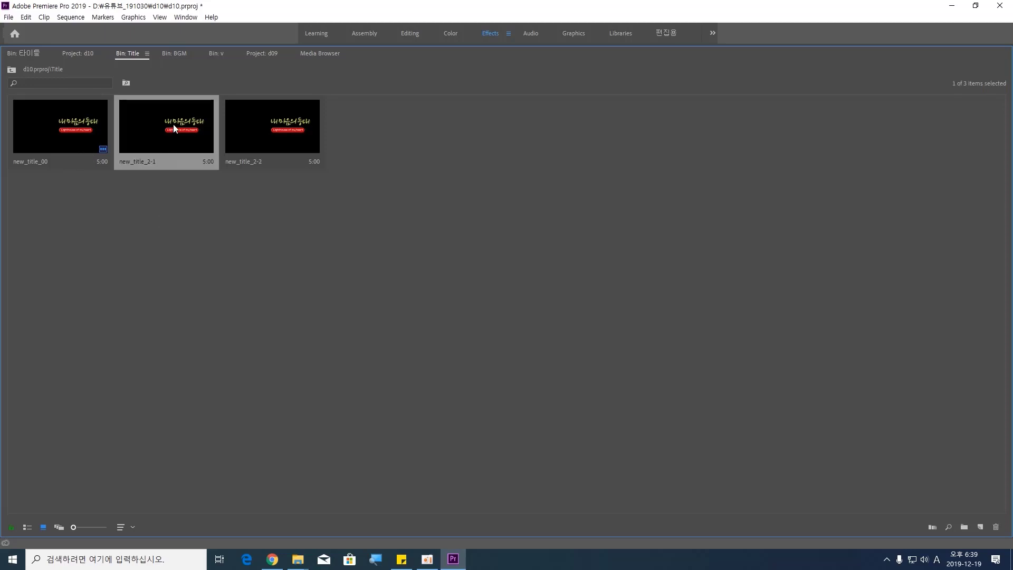
double_click(173, 124)
click(763, 314)
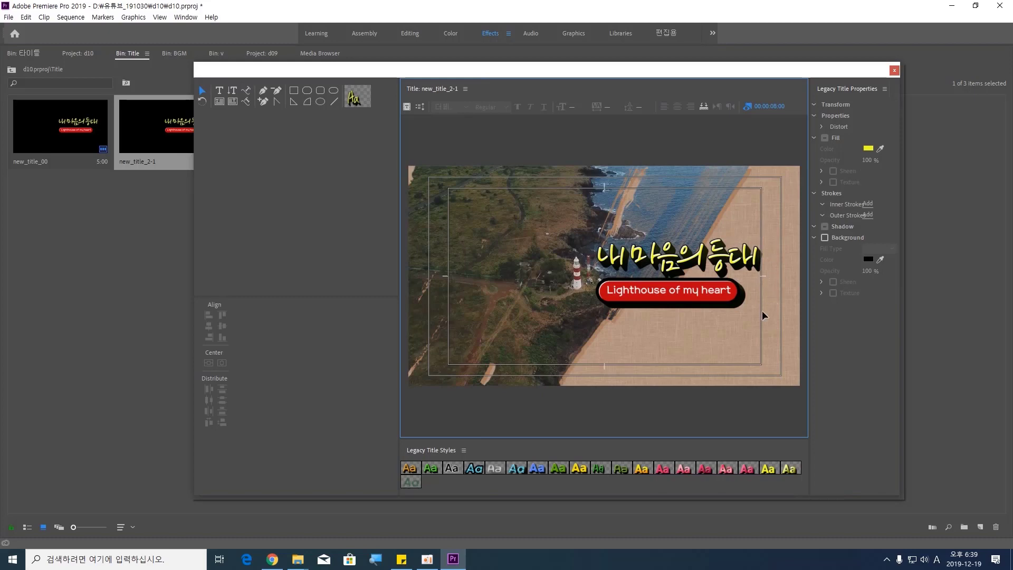
click(696, 298)
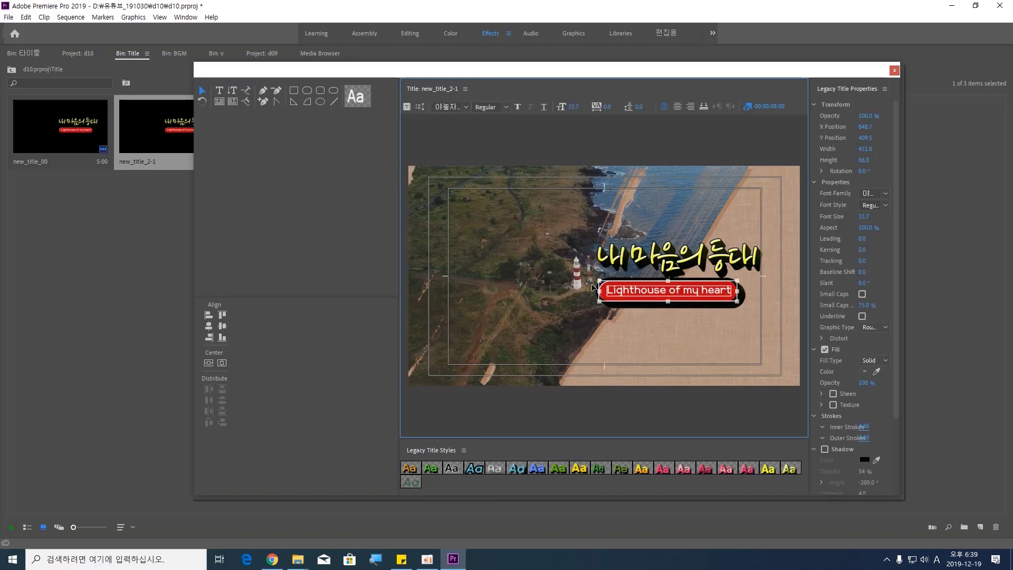
click(593, 287)
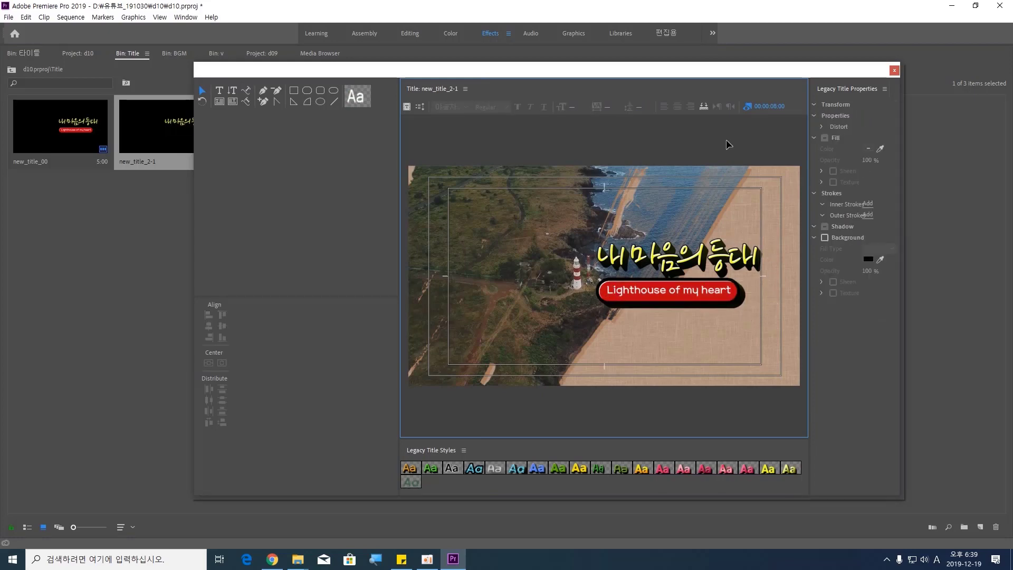
click(749, 108)
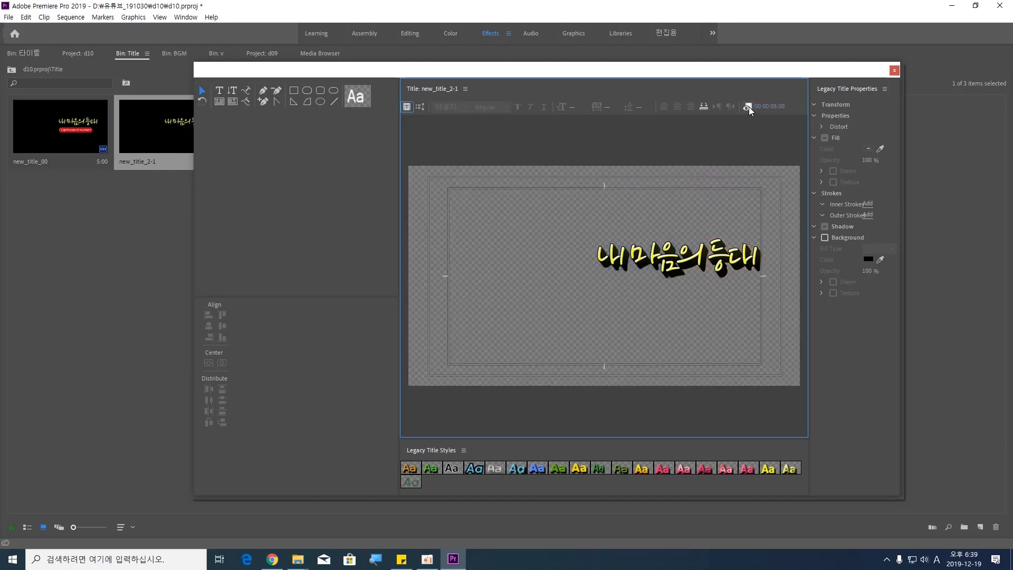
click(895, 70)
Enlarge the bin thumbnails, delete the Korean title text from new_title_2-2 and close the title editor
drag(74, 527, 97, 527)
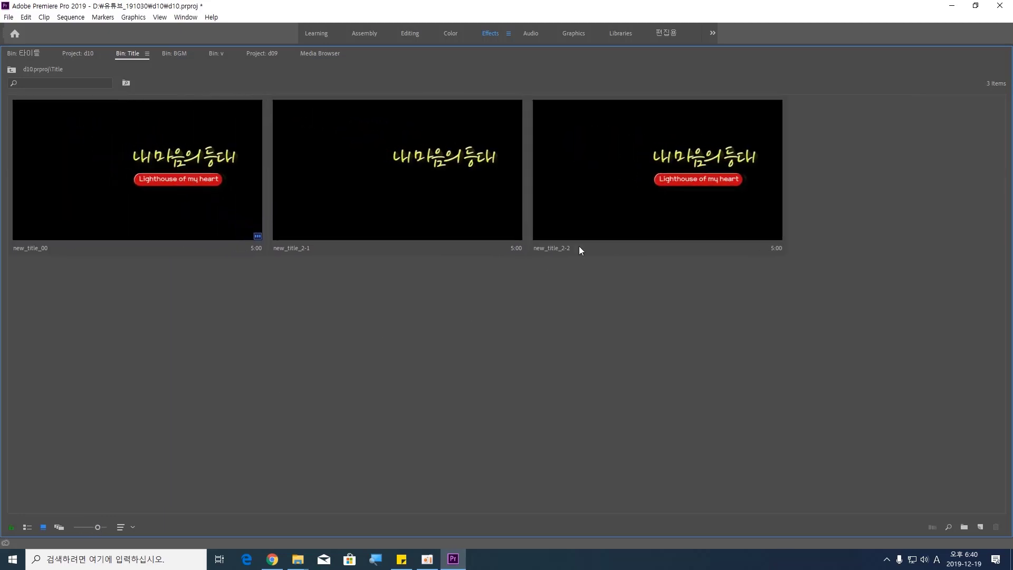
double_click(702, 160)
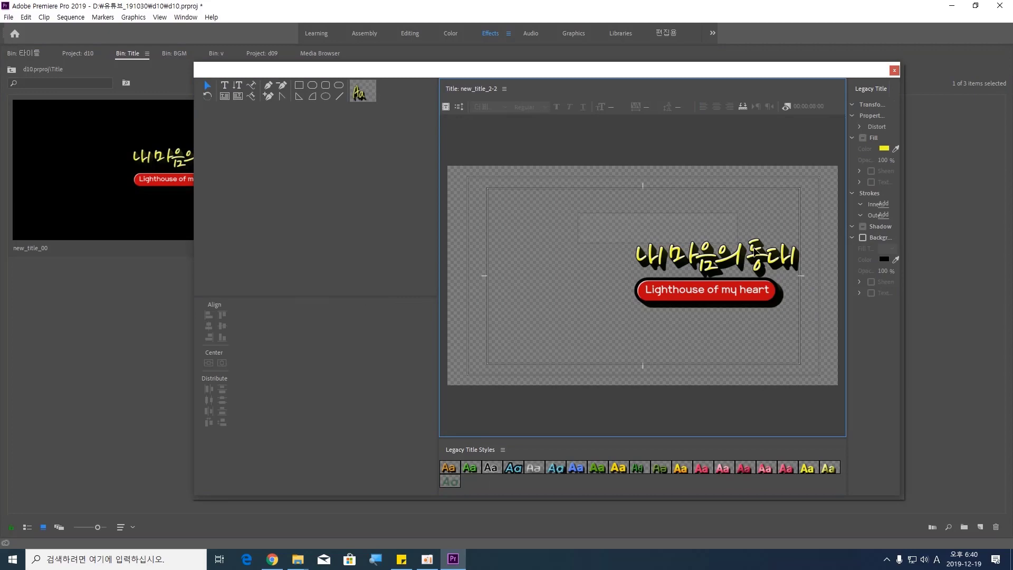
click(756, 258)
key(Delete)
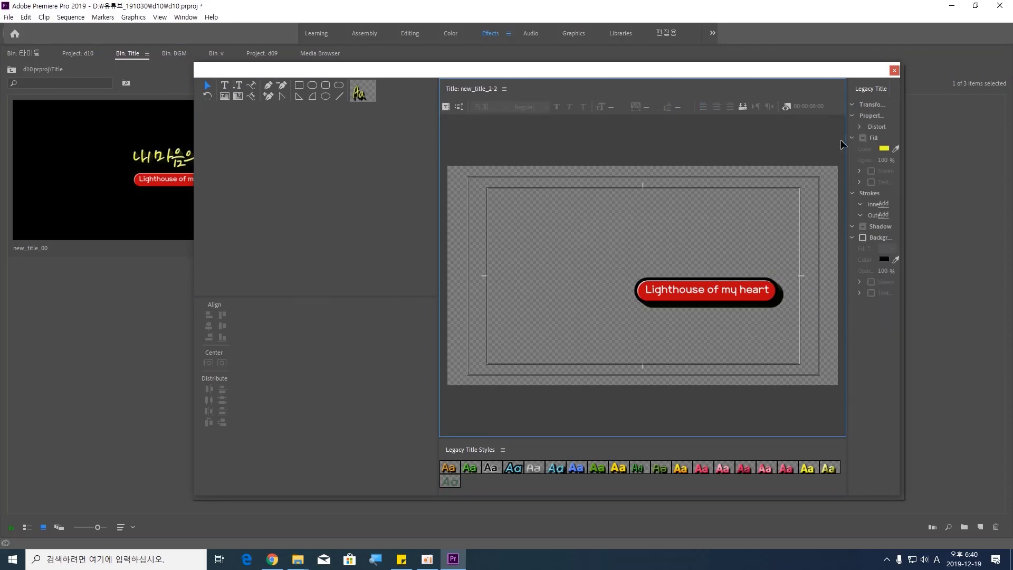
click(895, 70)
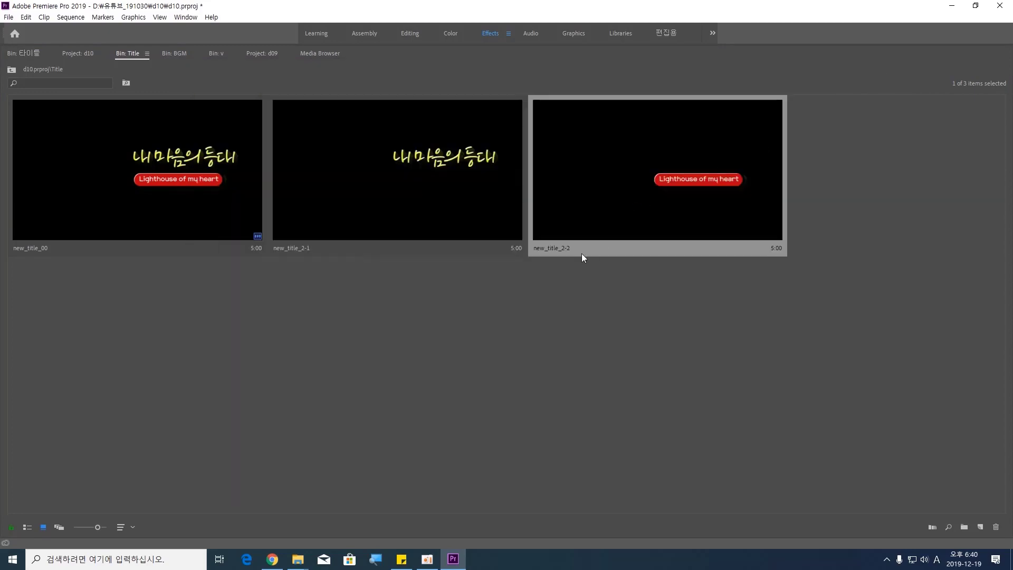
click(460, 167)
click(658, 189)
click(397, 172)
click(558, 174)
click(437, 157)
click(633, 180)
click(546, 366)
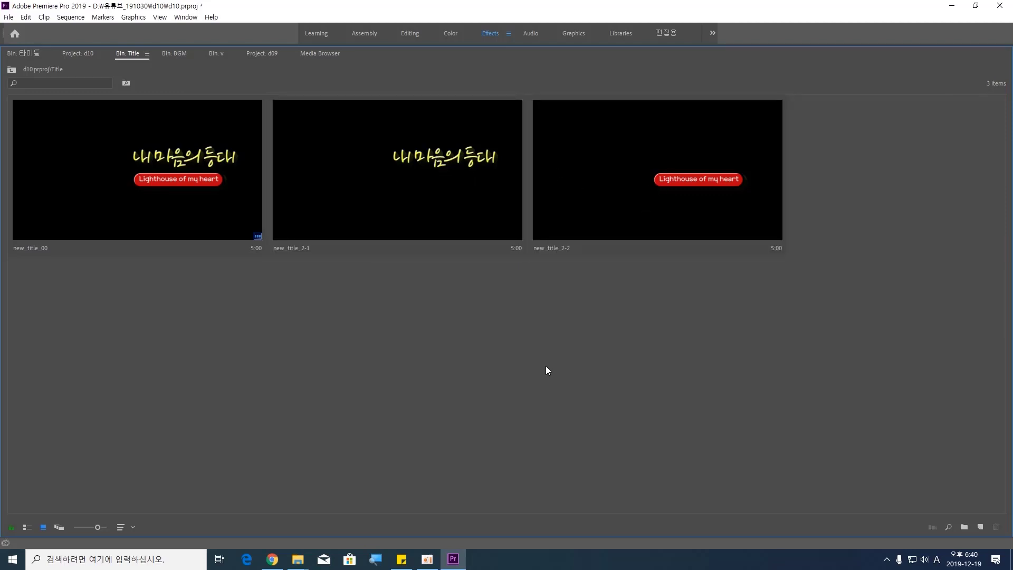
Restore the maximized Title bin, widen it and shrink its thumbnails so all three titles are in view
click(429, 191)
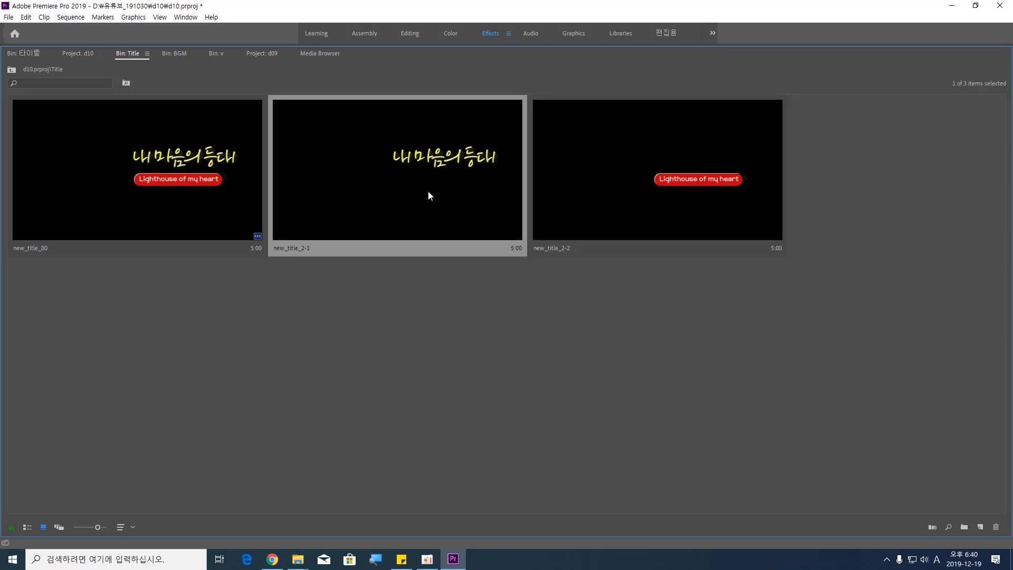
click(442, 306)
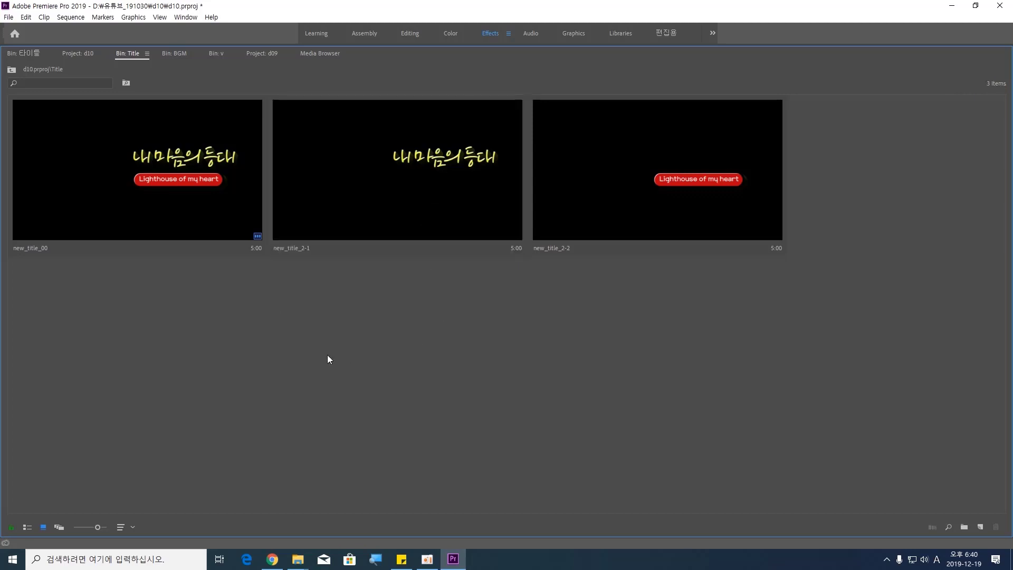
double_click(132, 53)
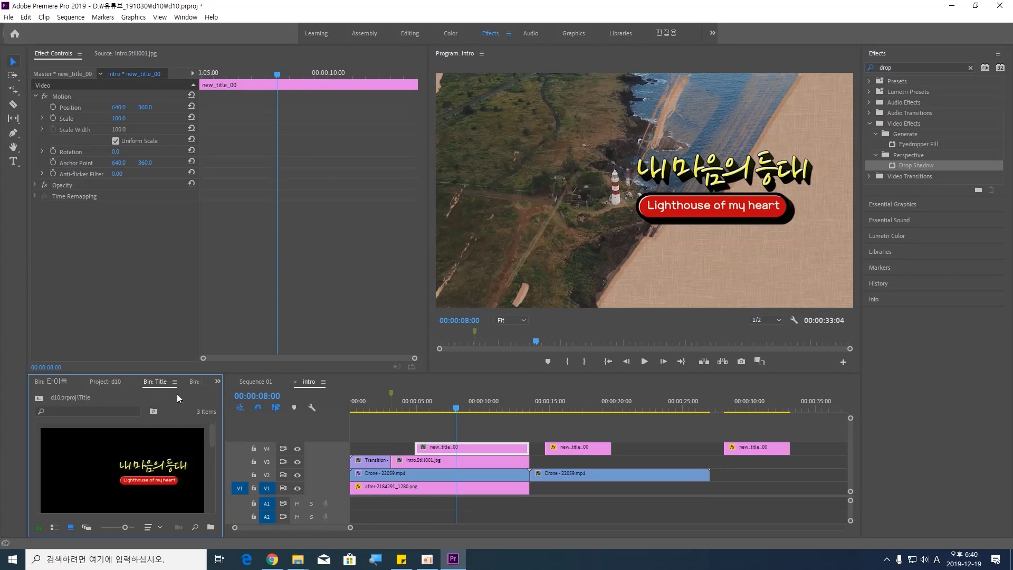
drag(224, 420, 285, 467)
drag(124, 527, 98, 530)
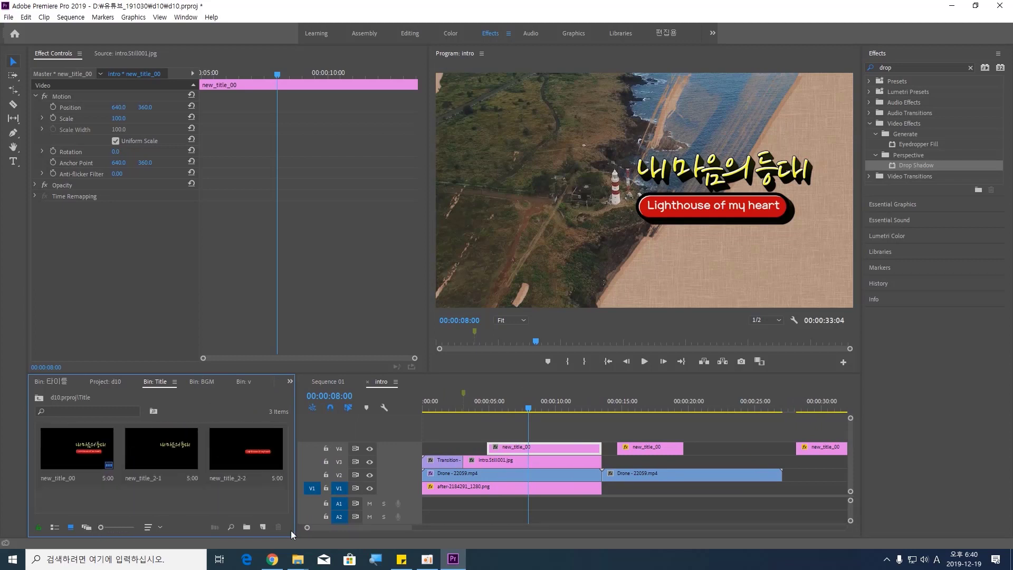
Replace the intro's new_title_00 clip on V4 with new_title_2-1 and extend it to the end of the intro clips
click(531, 449)
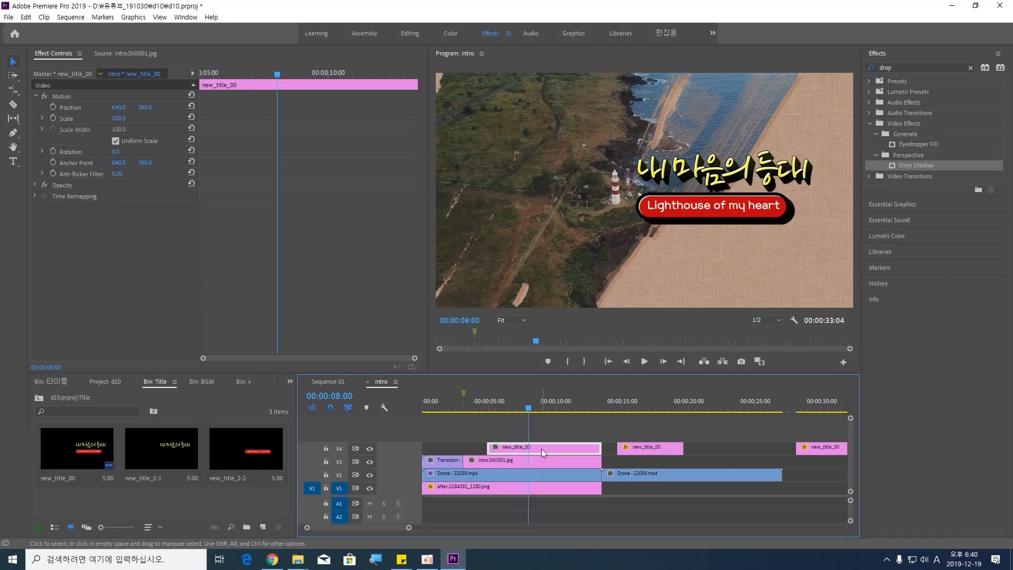
key(Delete)
drag(168, 449, 502, 447)
drag(565, 447, 595, 446)
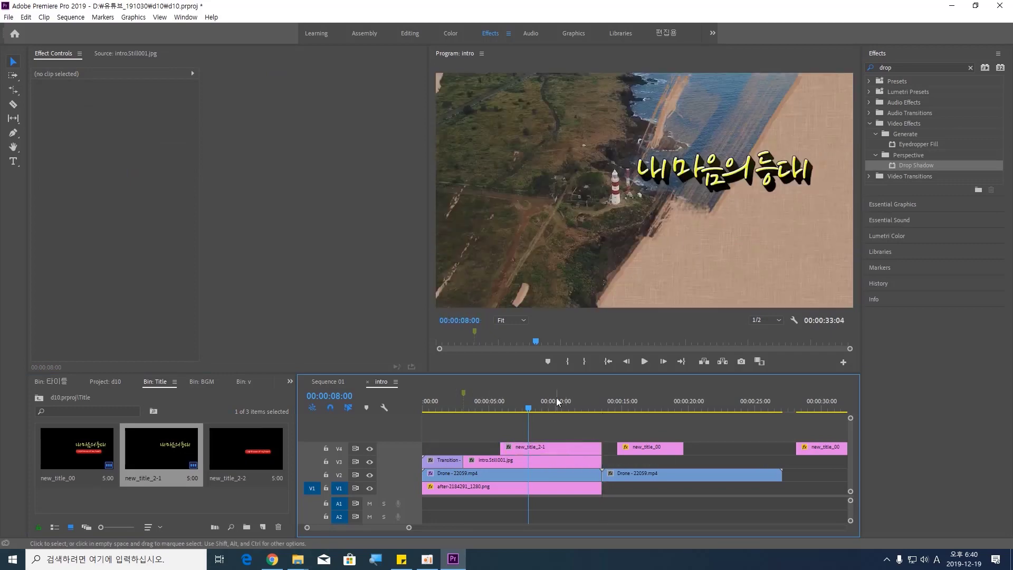
Nest the new_title_2-1 clip on V4 as a sequence named Title_Ani22
click(550, 448)
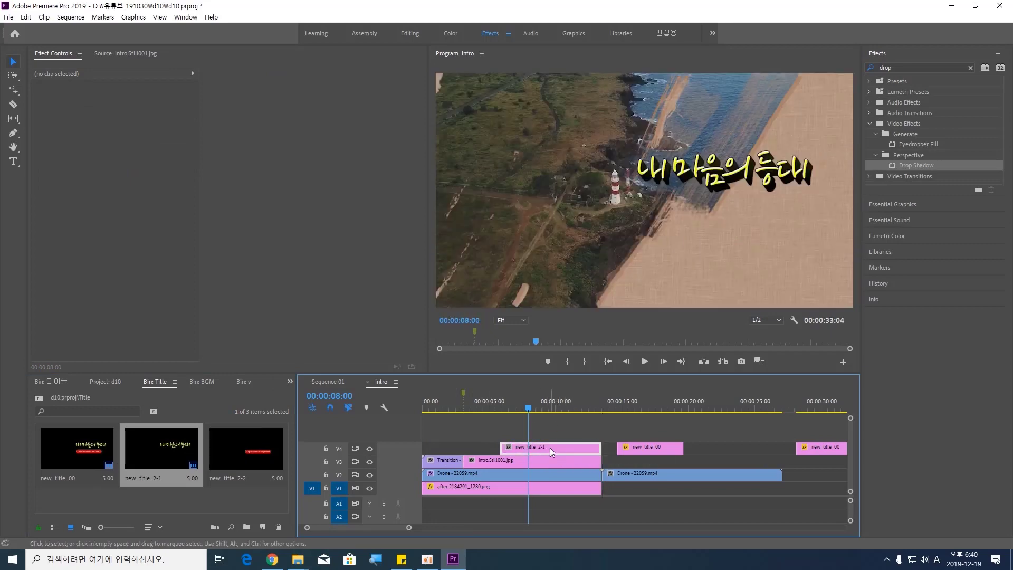
right_click(550, 447)
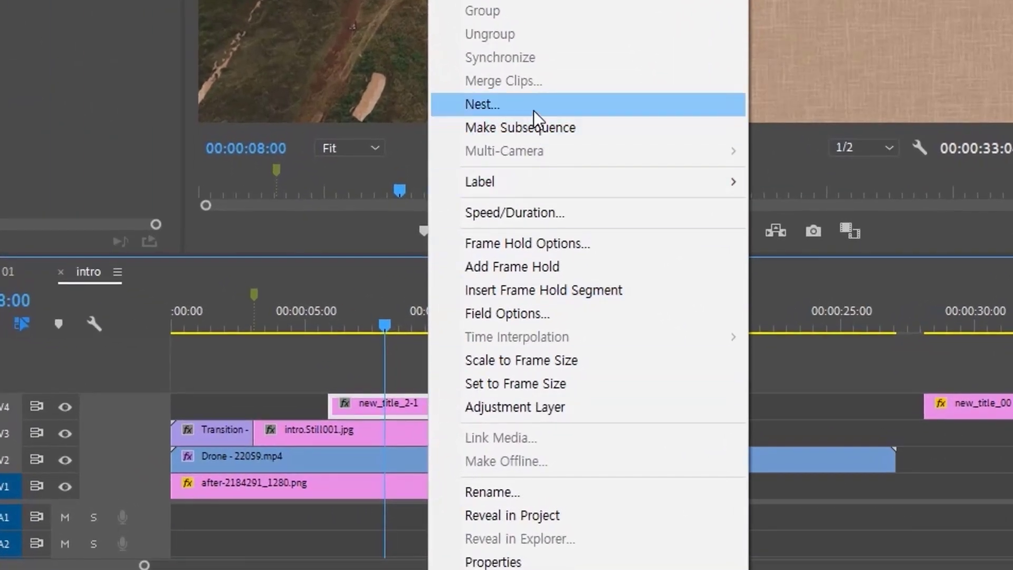
click(505, 103)
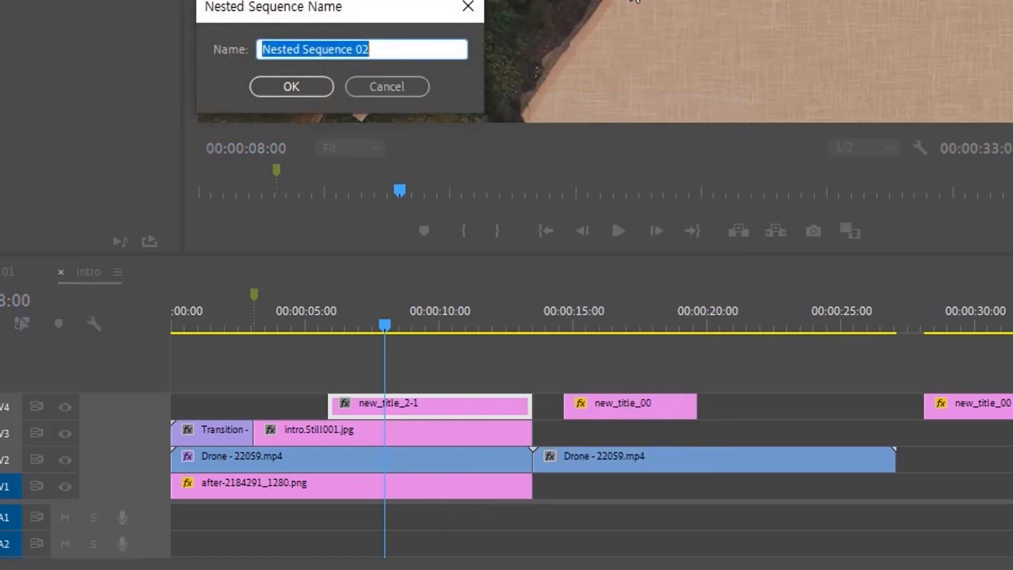
text(Ti)
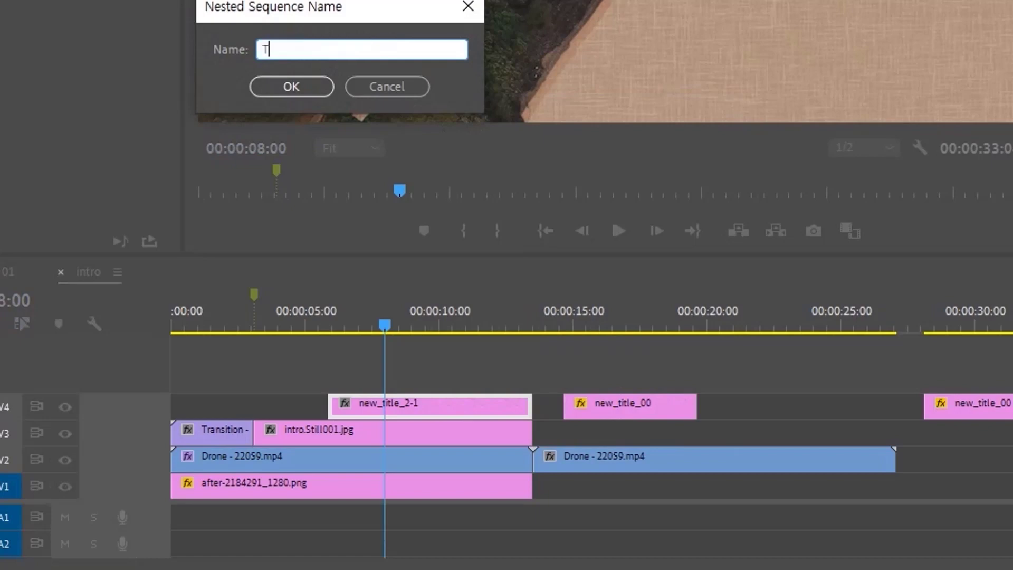
text(tle_Ani22)
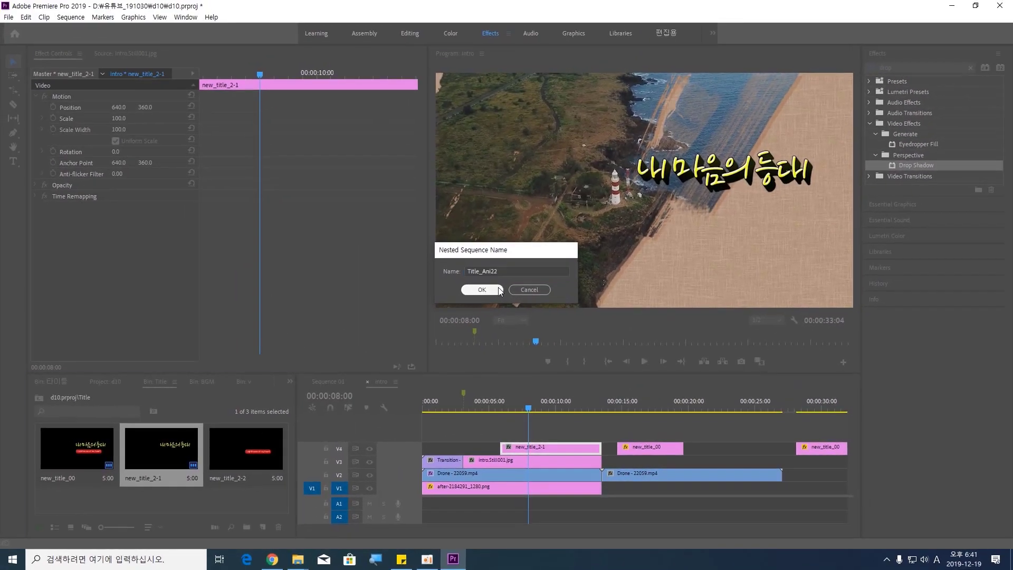
click(291, 87)
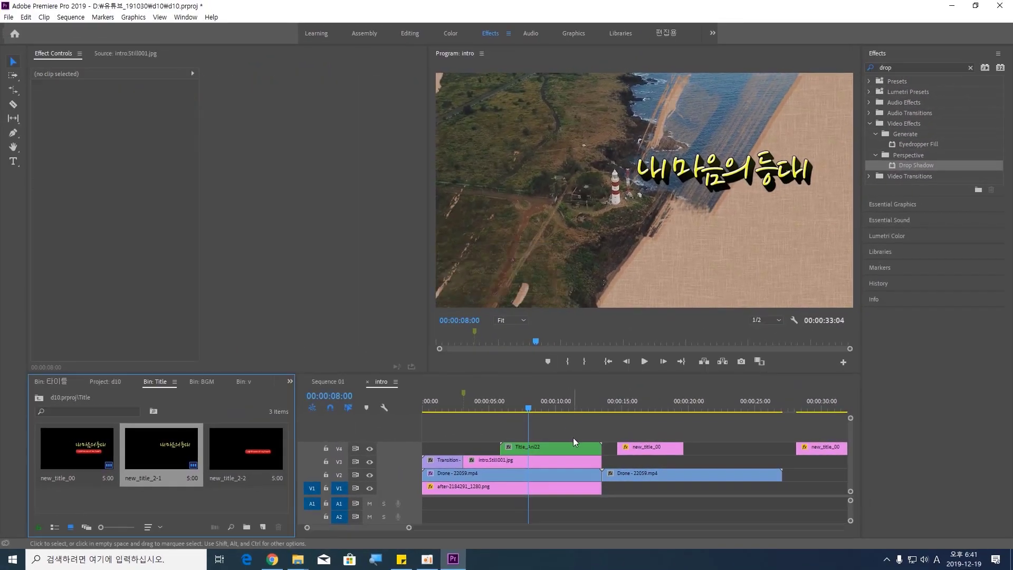
Open the nested Title_Ani22 sequence and move new_title_2-1 down to track V1
click(546, 449)
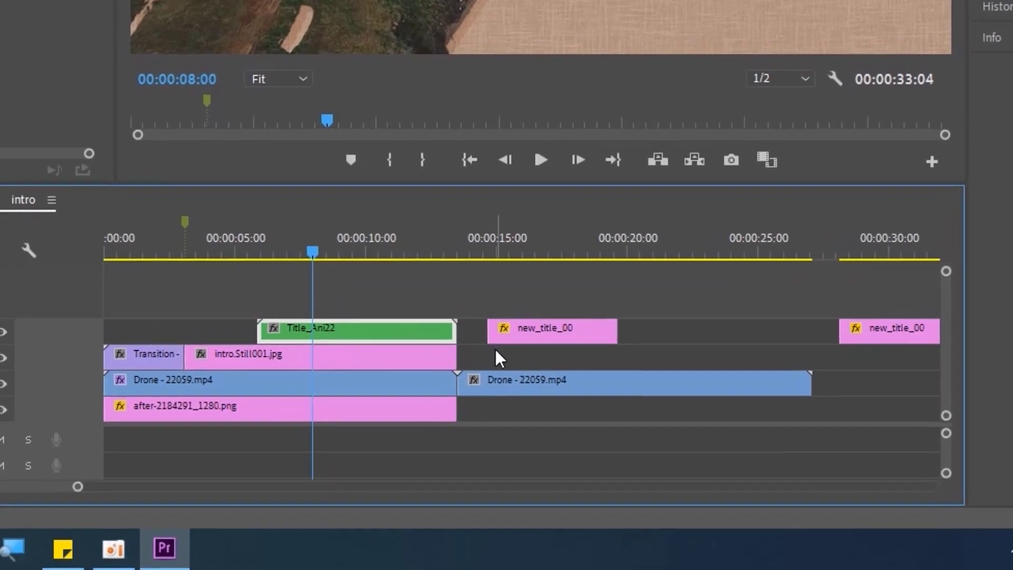
click(635, 327)
click(408, 324)
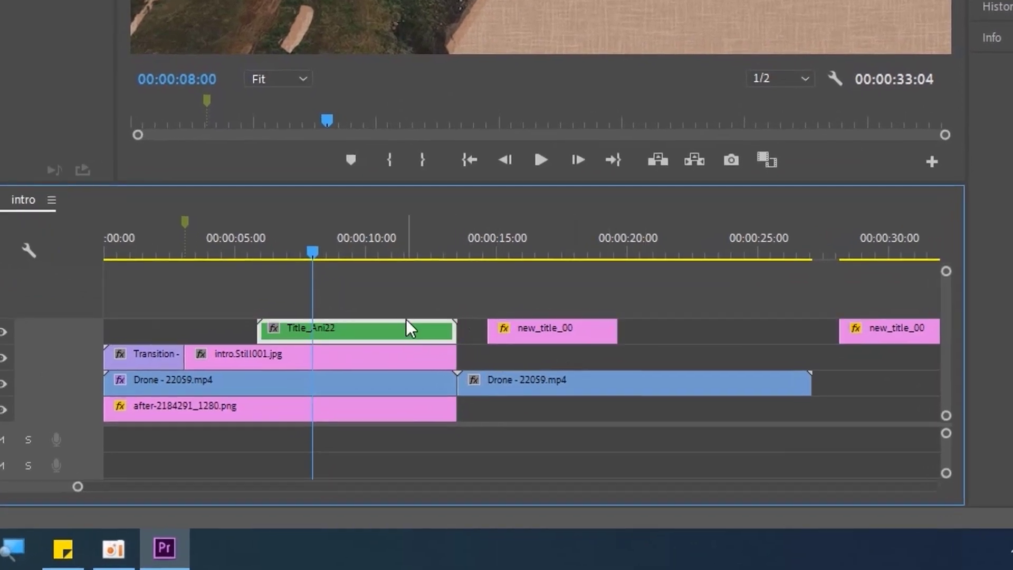
double_click(389, 328)
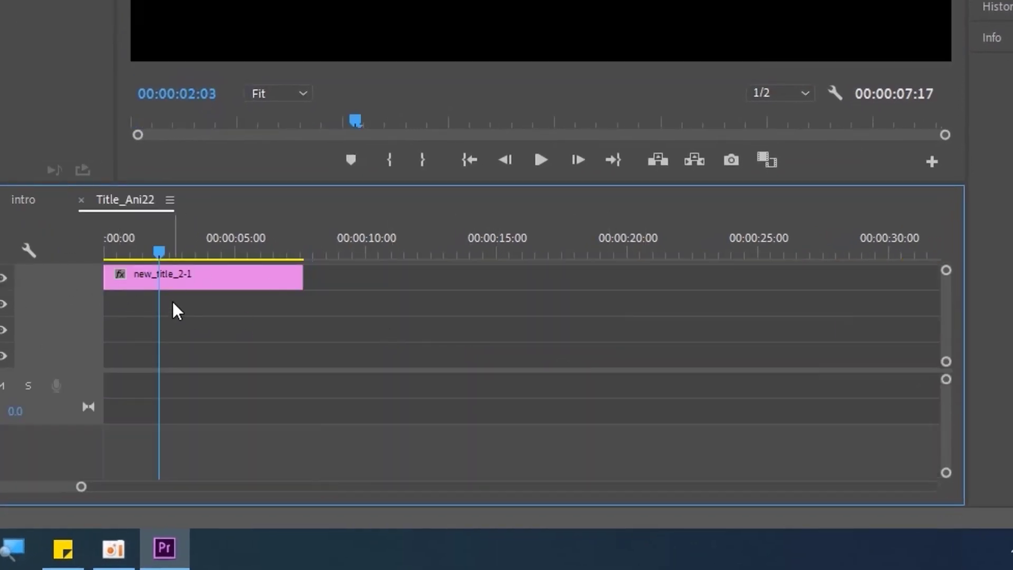
drag(182, 274, 179, 345)
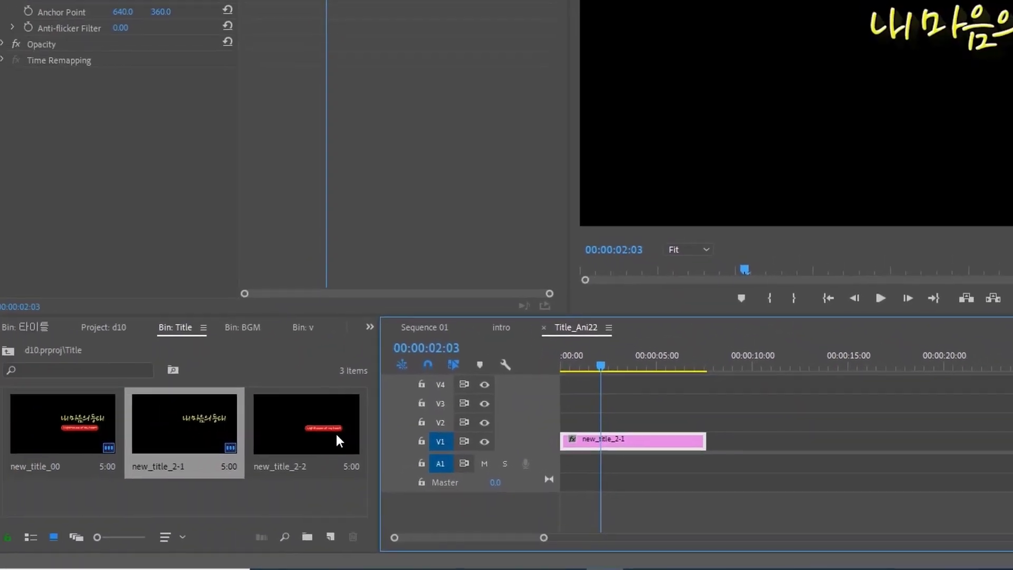
Place new_title_2-2 on V2 above new_title_2-1, ending together, and trim its start to about 00:00:02:10
drag(327, 432, 706, 420)
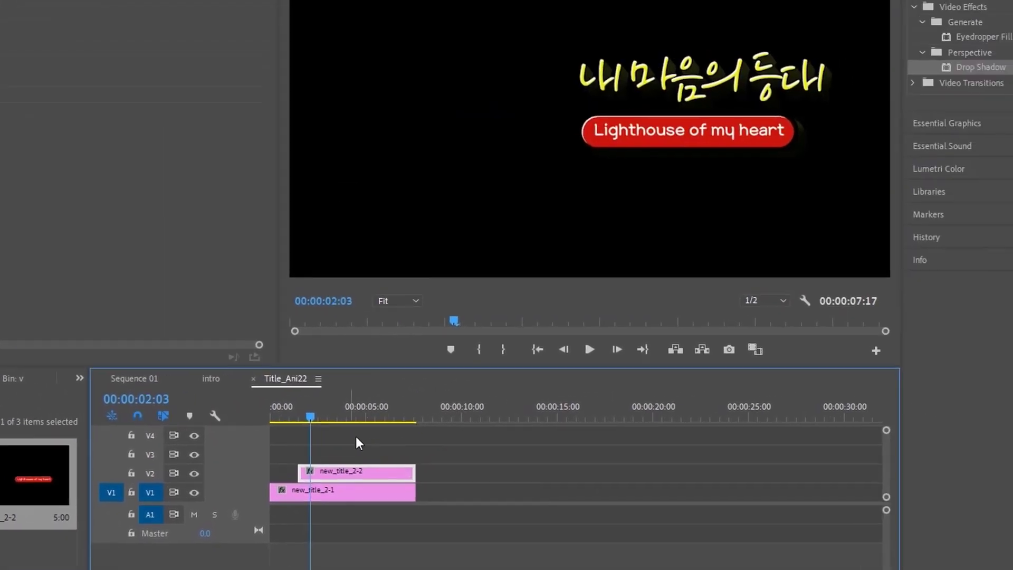
mouse_move(204, 435)
mouse_down()
mouse_move(163, 445)
mouse_move(211, 445)
mouse_up()
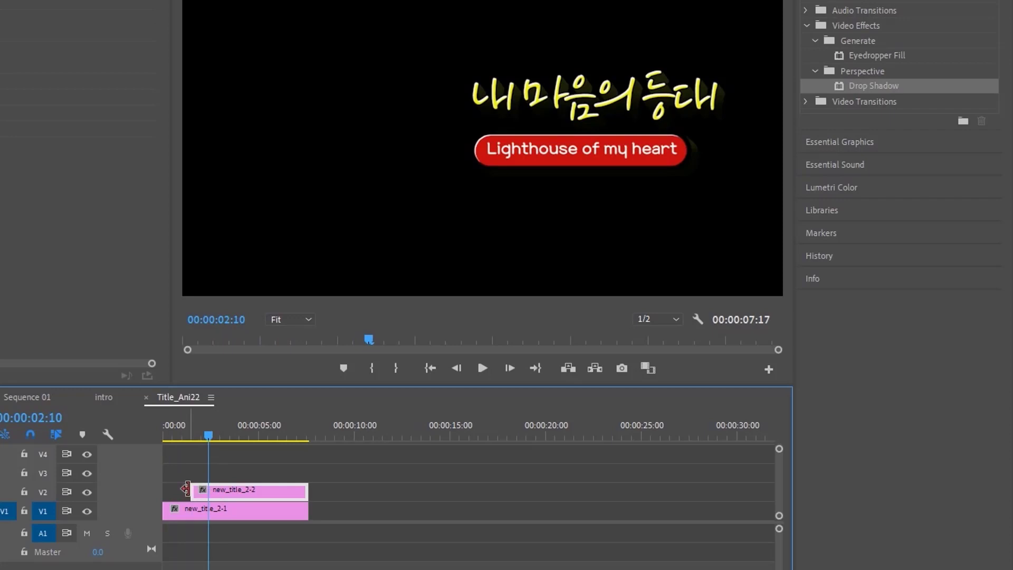
drag(196, 490, 210, 490)
mouse_move(208, 435)
mouse_down()
mouse_move(195, 438)
mouse_move(215, 438)
mouse_up()
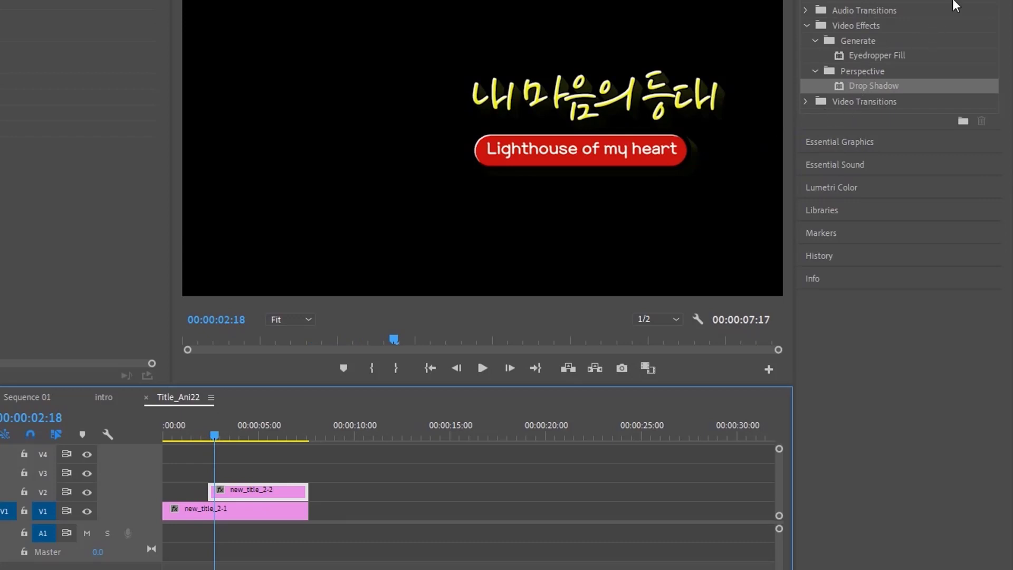
Apply a Cross Dissolve transition to the start of new_title_2-2 and preview the fade-in
click(807, 25)
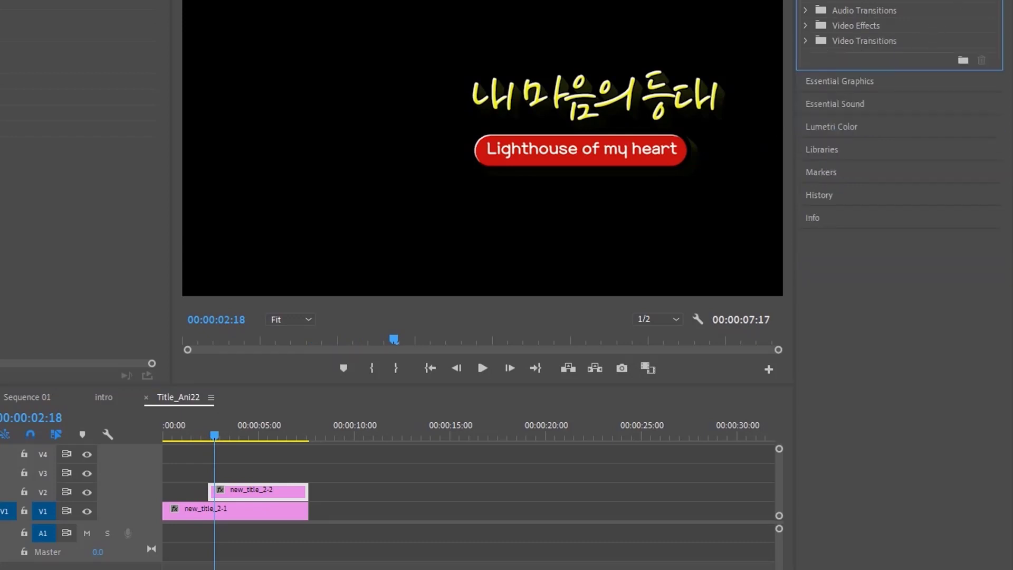
click(808, 41)
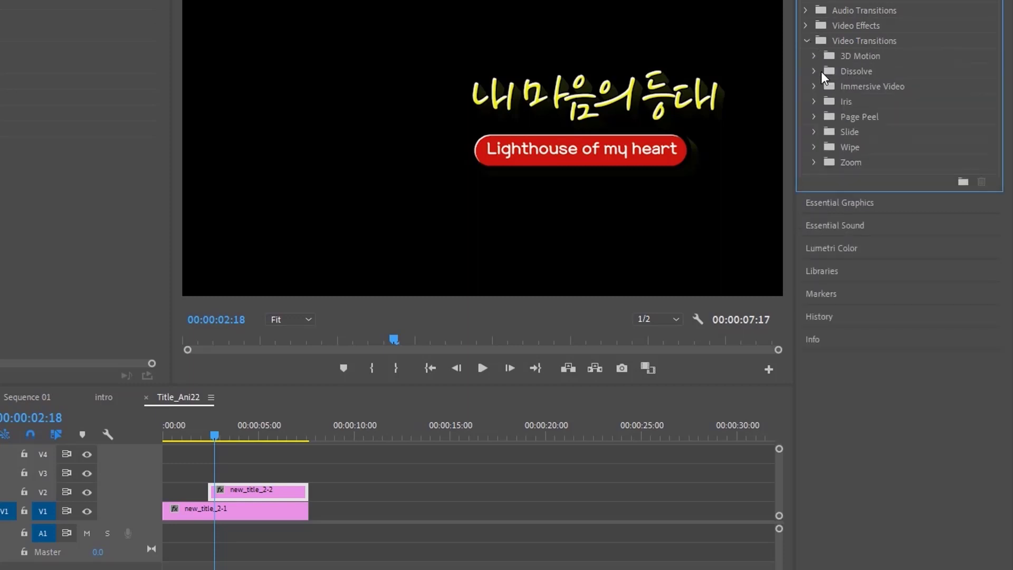
click(814, 70)
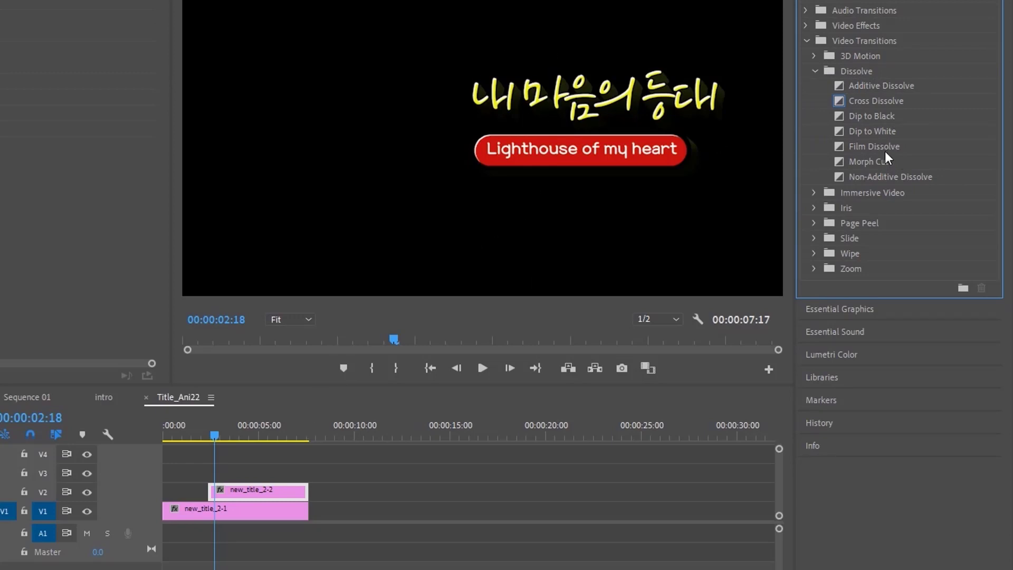
click(860, 105)
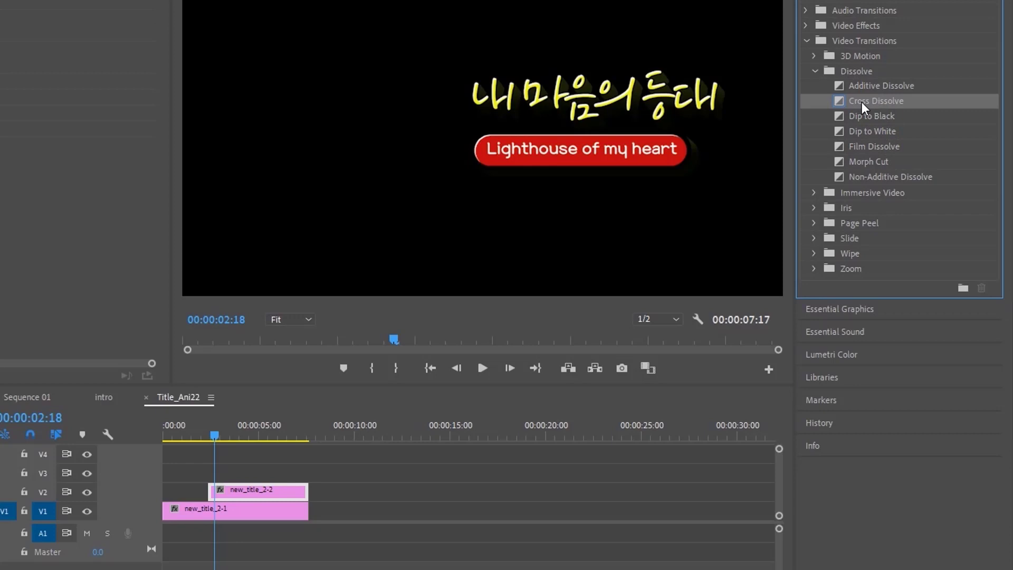
drag(862, 102, 214, 494)
drag(219, 435, 243, 439)
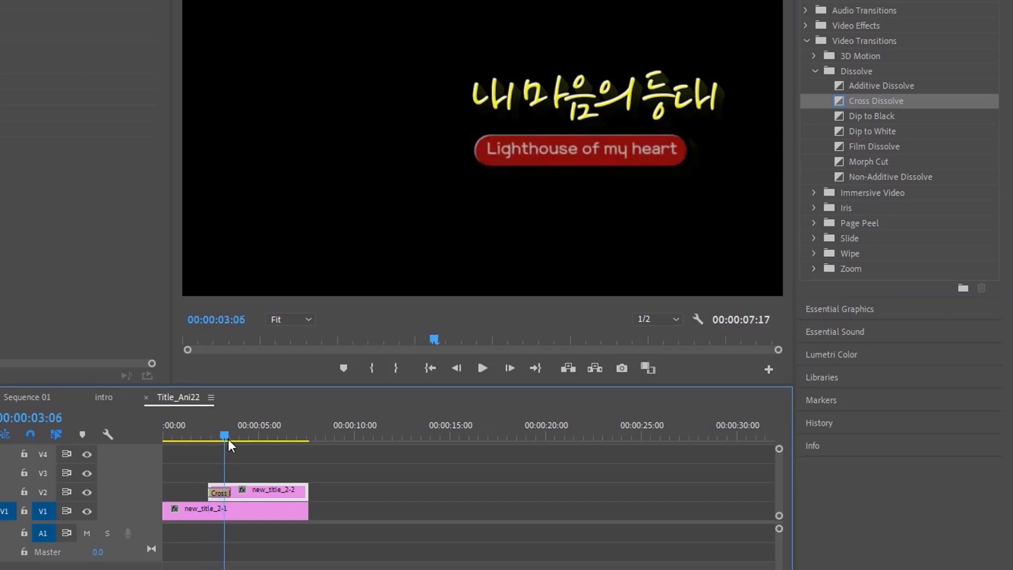
Extend both title clips to 00:00:14:10 and shift new_title_2-2 to start at about 4.5 seconds, ending flush with new_title_2-1
drag(165, 462, 430, 508)
drag(242, 434, 185, 434)
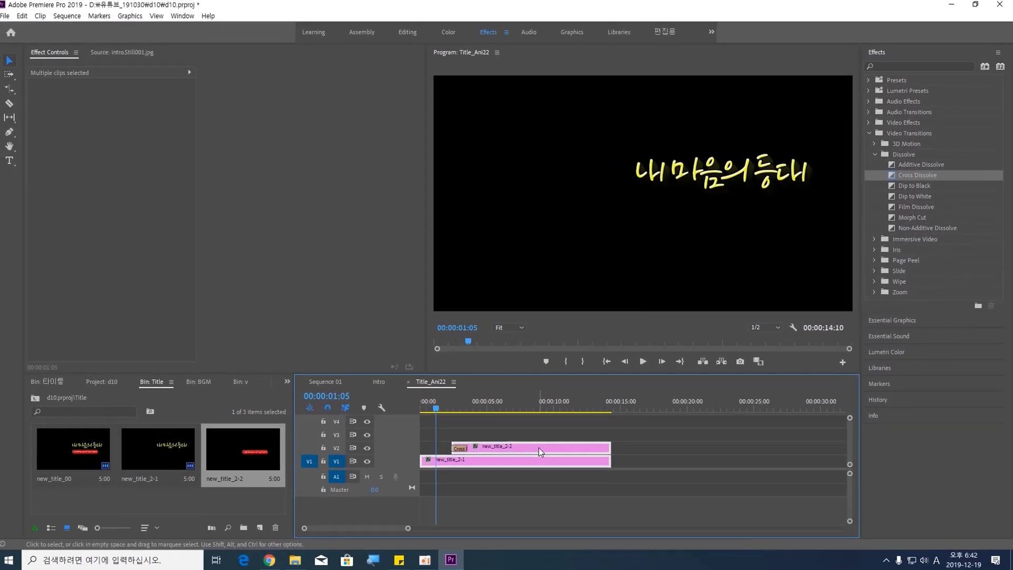
drag(331, 491, 383, 497)
drag(571, 447, 539, 447)
click(593, 419)
click(563, 449)
mouse_move(608, 448)
mouse_down()
mouse_move(645, 447)
mouse_move(612, 447)
mouse_up()
At the sequence start, draw a closed free-form opacity mask with a zigzag upper edge just below new_title_2-1's Korean text
drag(444, 410, 424, 414)
click(444, 459)
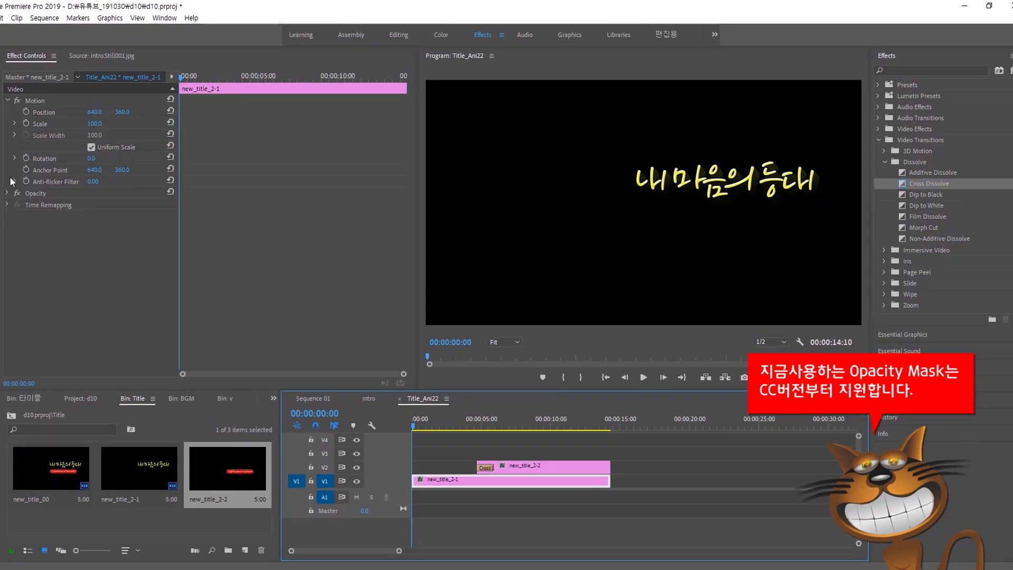
click(7, 194)
click(7, 100)
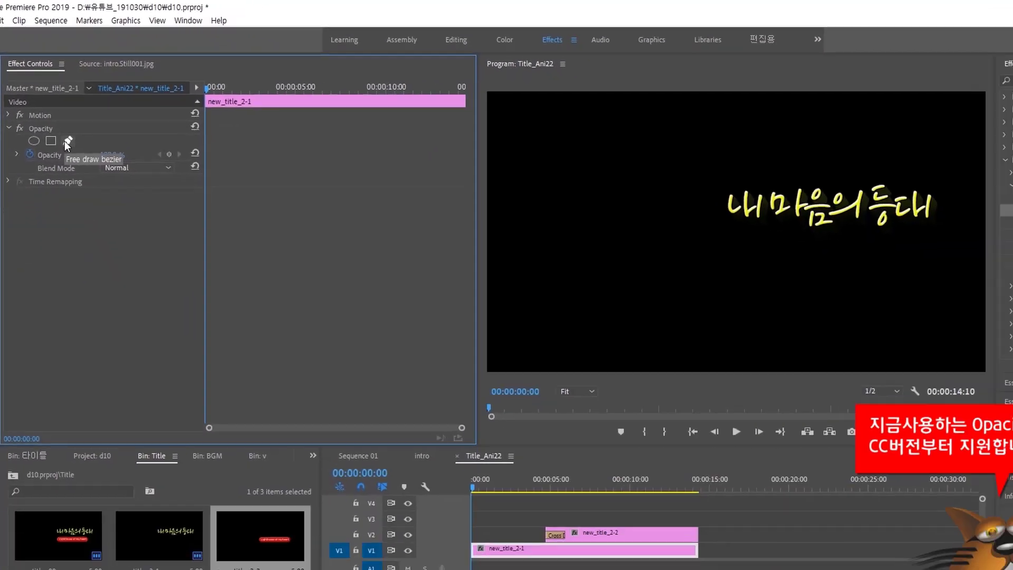
click(109, 227)
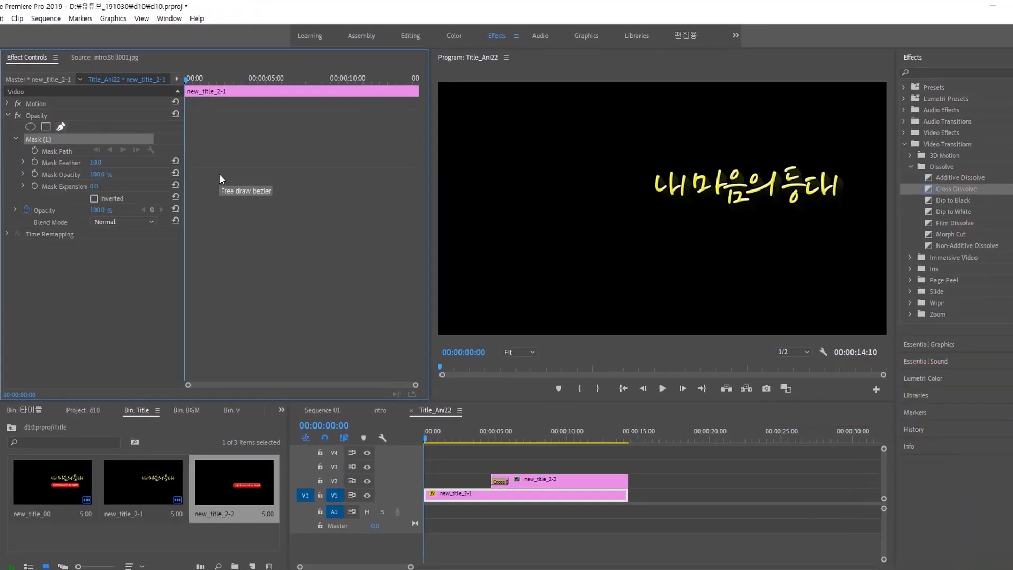
click(645, 221)
click(692, 209)
click(752, 227)
click(808, 211)
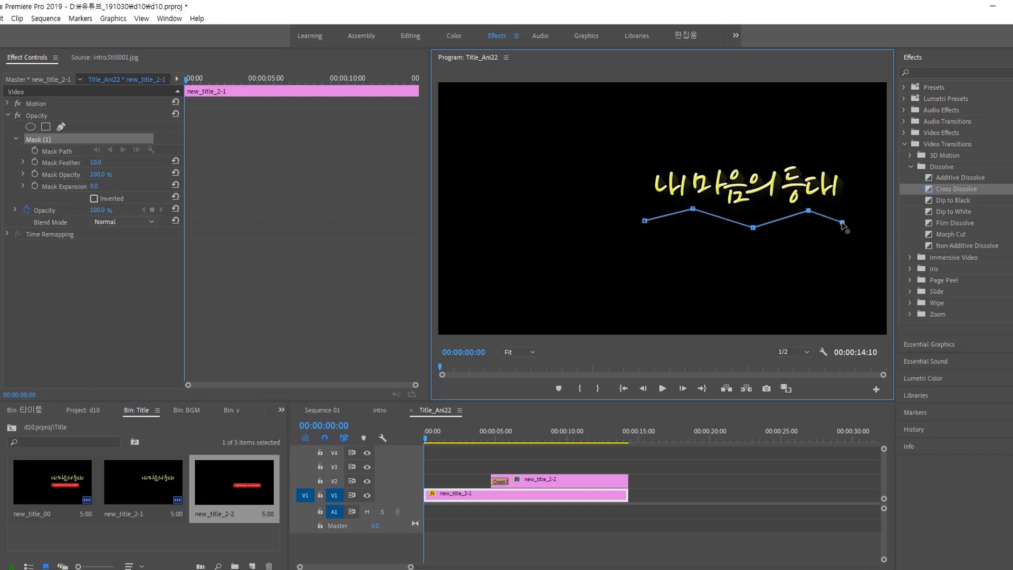
click(854, 254)
click(630, 255)
click(646, 221)
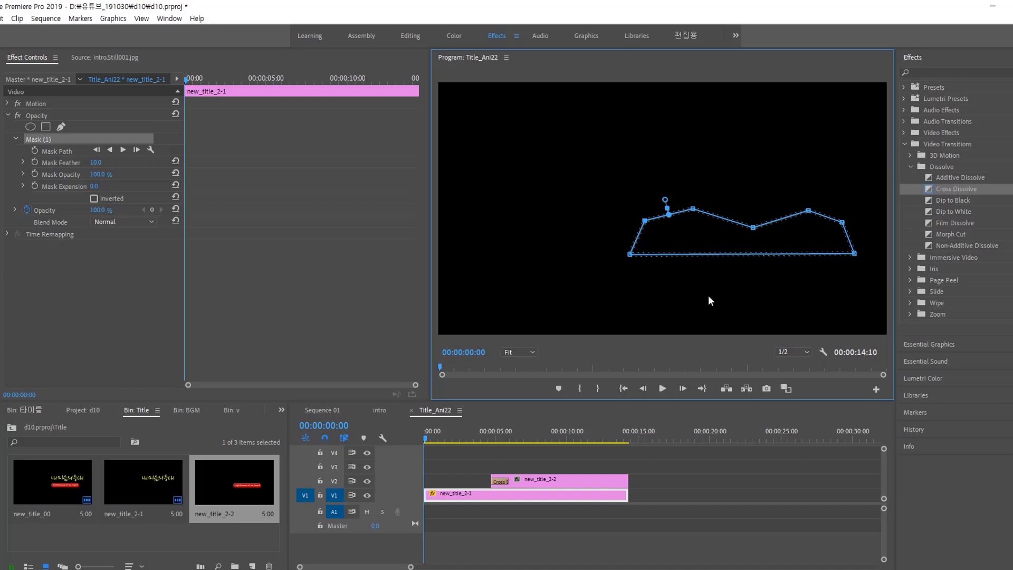
Nudge the mask slightly upward and start Mask Path keyframing at 00:00:00:00
mouse_move(701, 233)
mouse_down()
mouse_move(702, 180)
mouse_move(703, 224)
mouse_up()
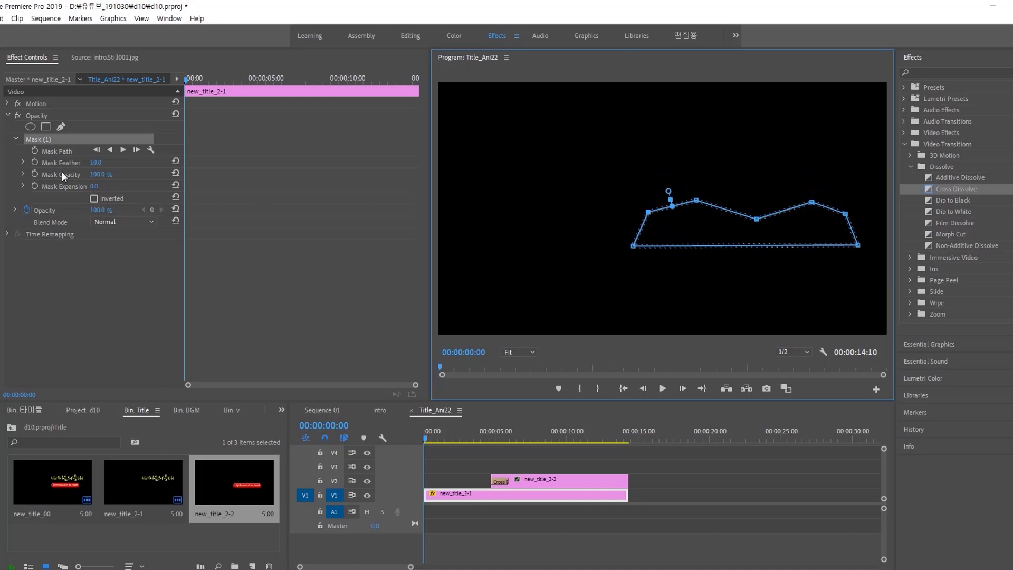
click(36, 149)
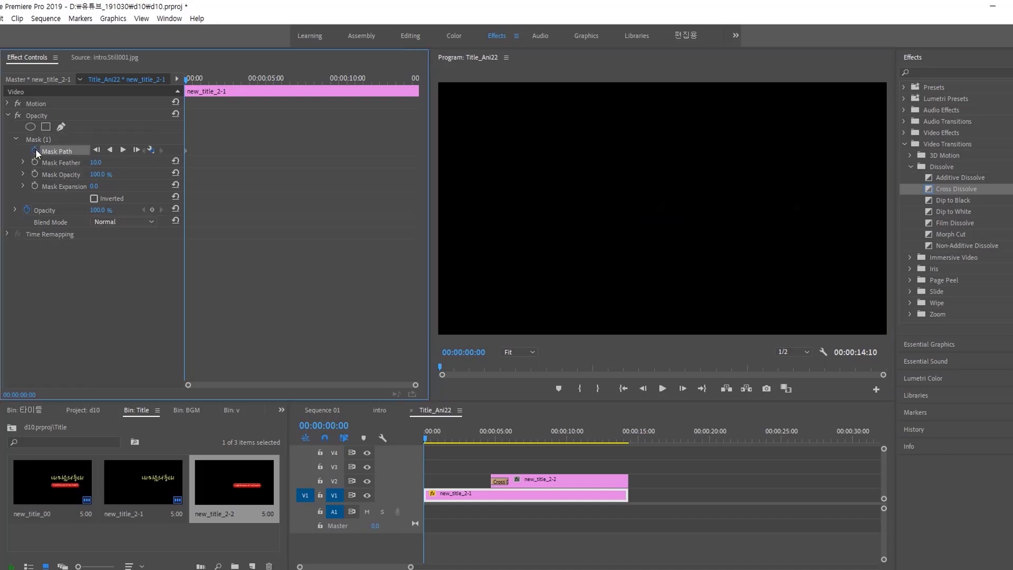
click(187, 80)
At 00:00:04:04, reshape new_title_2-1's mask by raising its upper points, adding extra ones, so it encloses the whole Korean title
drag(426, 435, 485, 439)
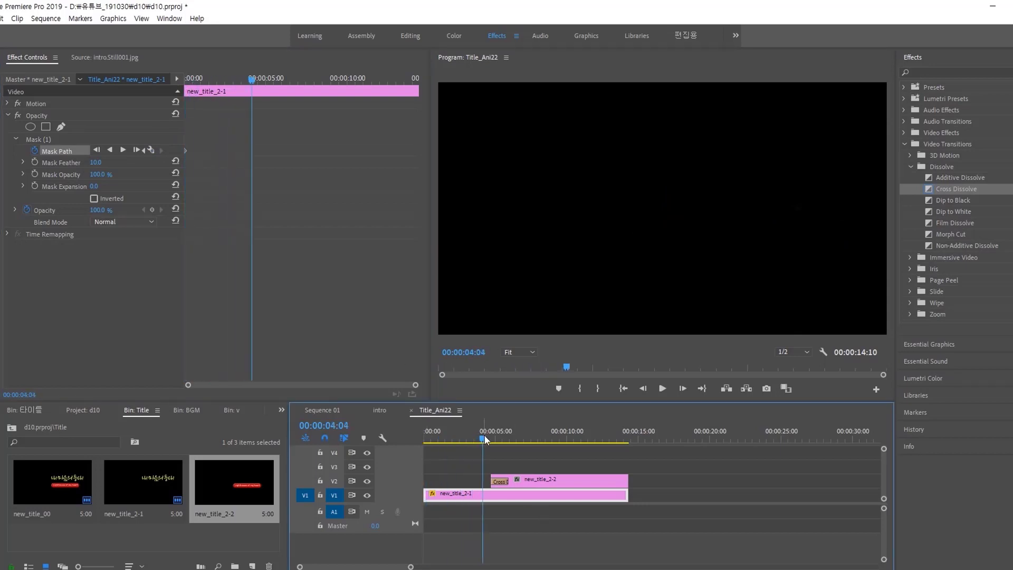
click(37, 141)
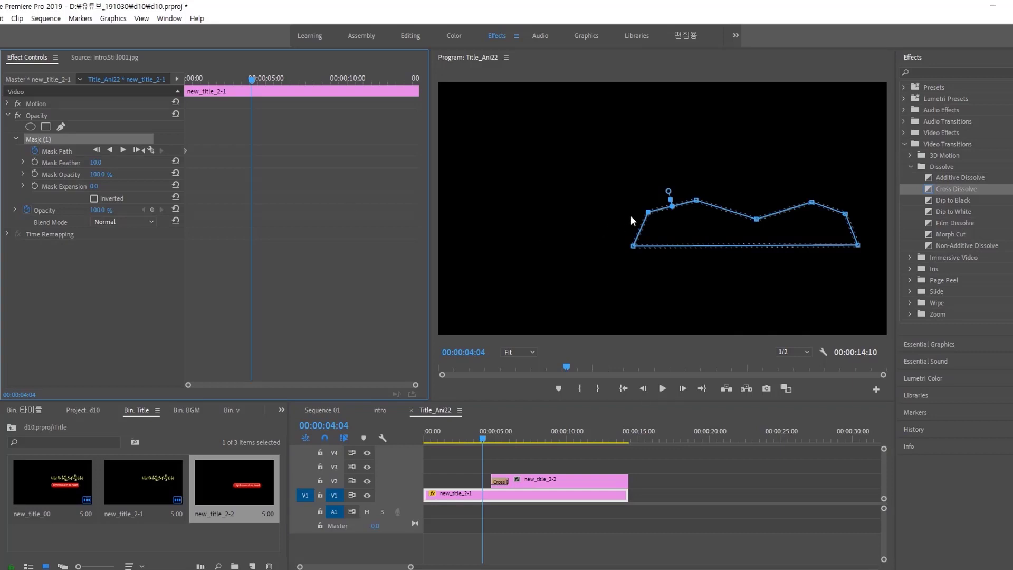
drag(648, 212, 648, 180)
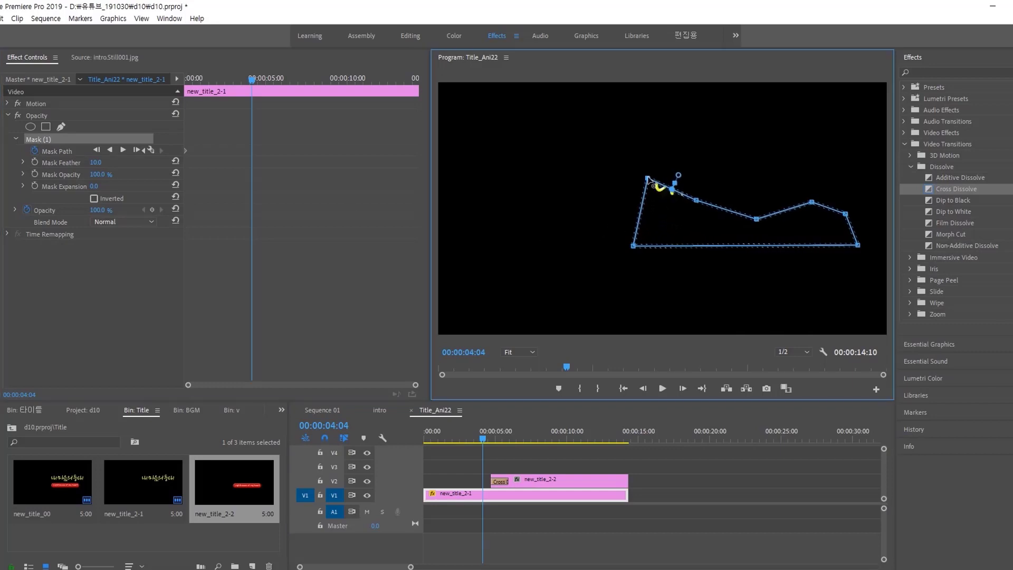
drag(697, 200, 695, 136)
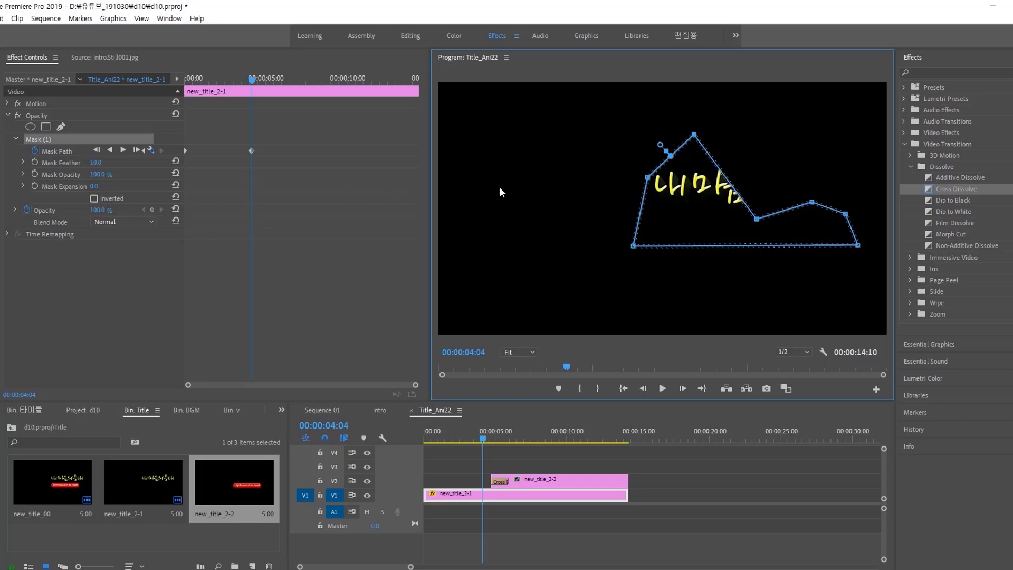
click(712, 159)
drag(711, 160, 705, 188)
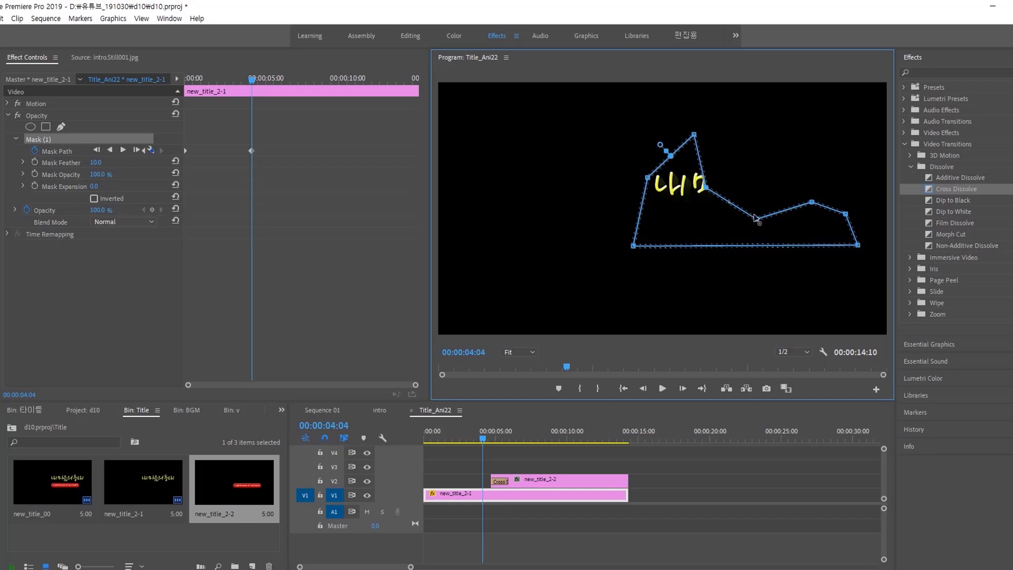
drag(756, 218, 779, 158)
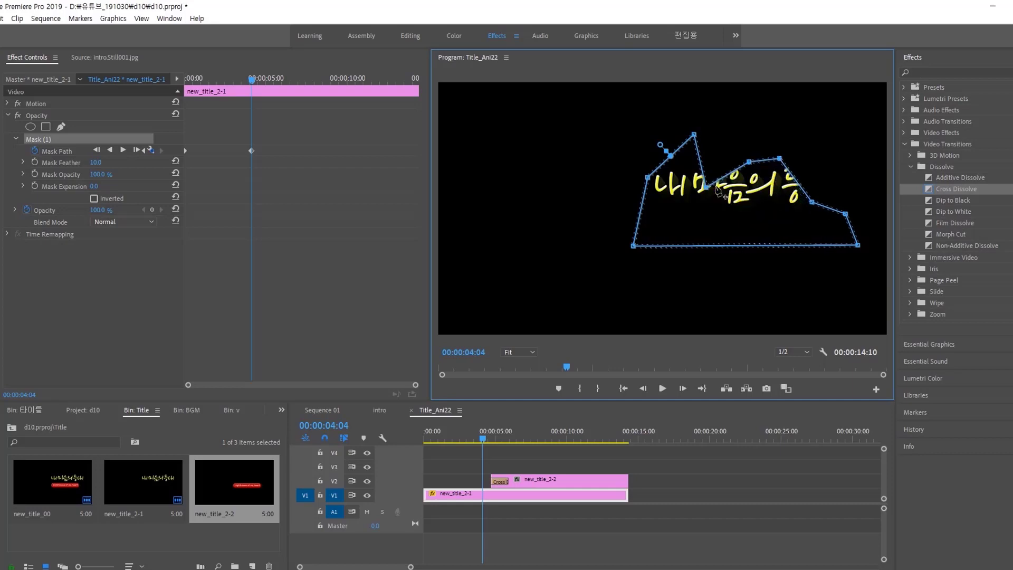
drag(707, 187, 716, 156)
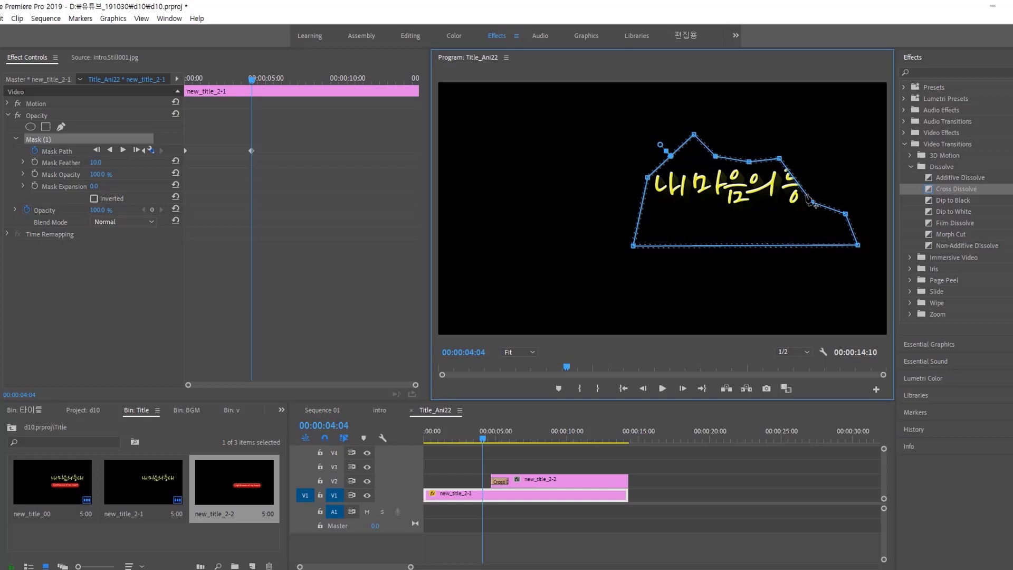
drag(812, 201, 821, 140)
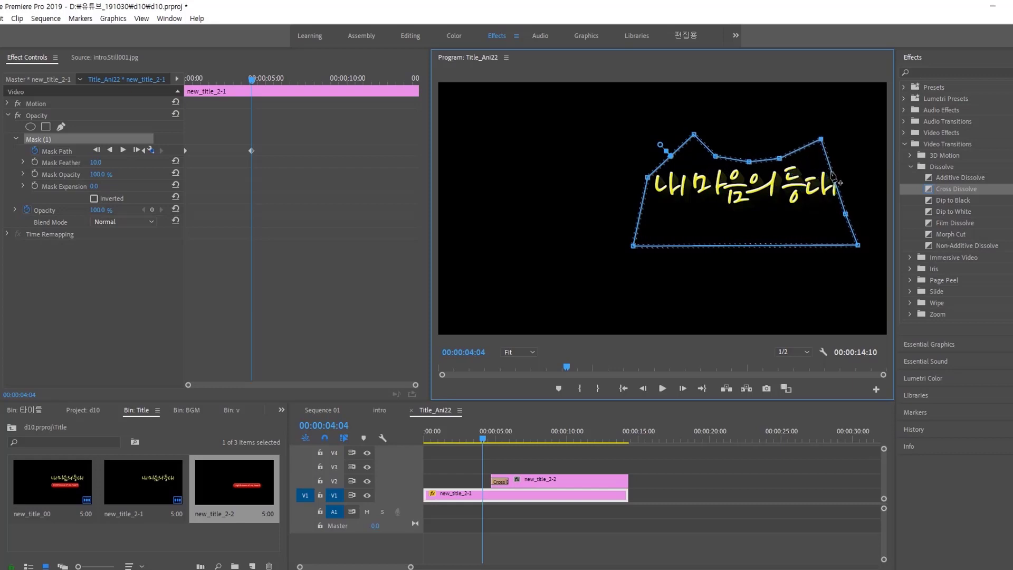
drag(833, 176, 850, 145)
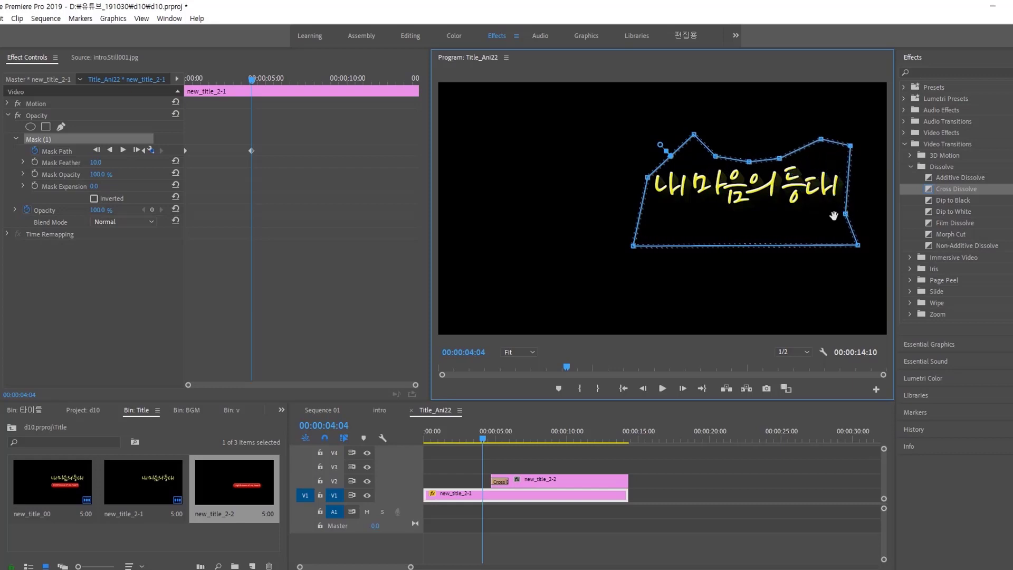
drag(846, 214, 853, 211)
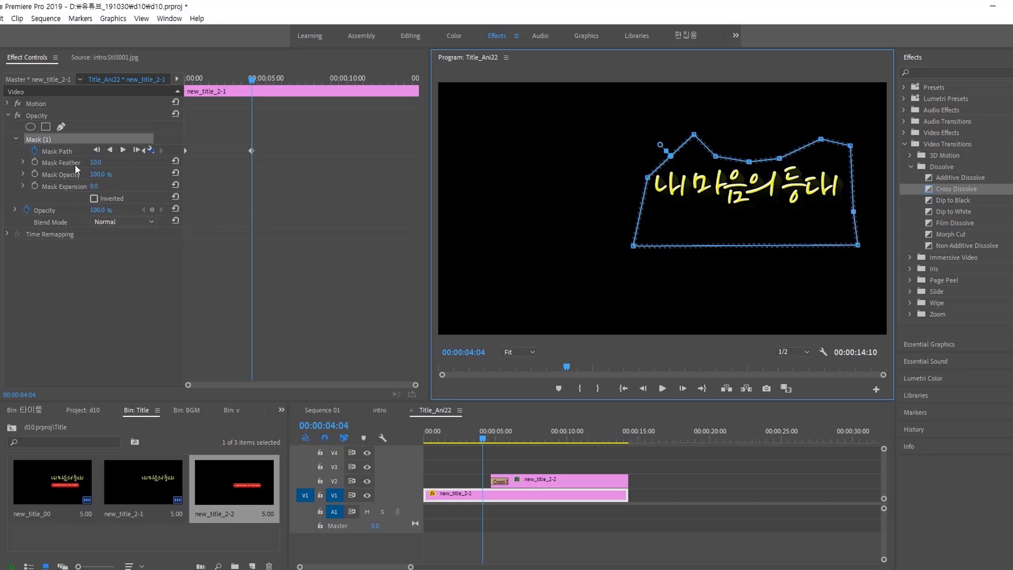
Preview both titles around 00:00:06:06, then check new_title_2-1's masked reveal back at 00:00:01:15
click(59, 152)
click(675, 474)
click(512, 482)
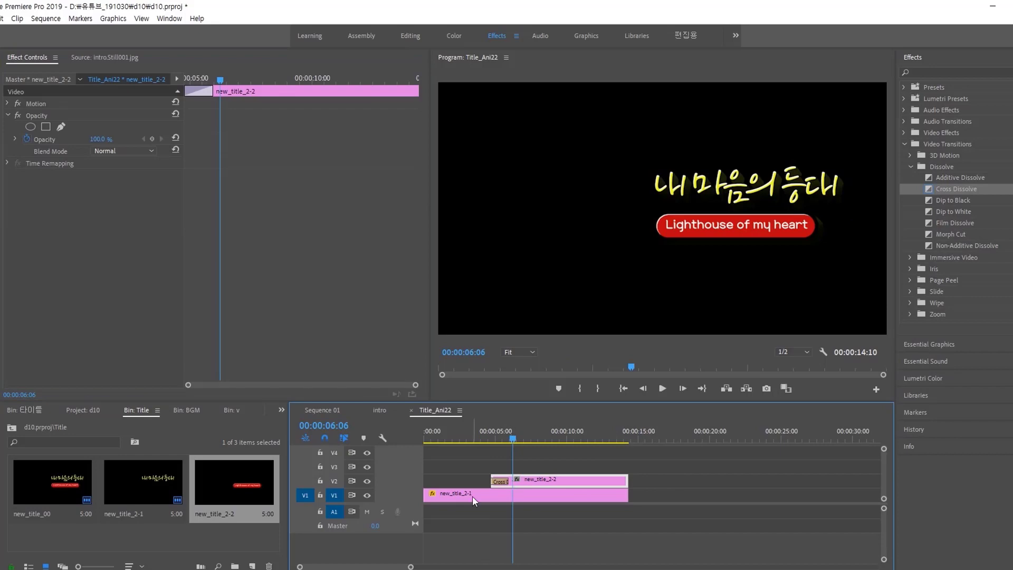
click(464, 496)
drag(513, 436, 445, 442)
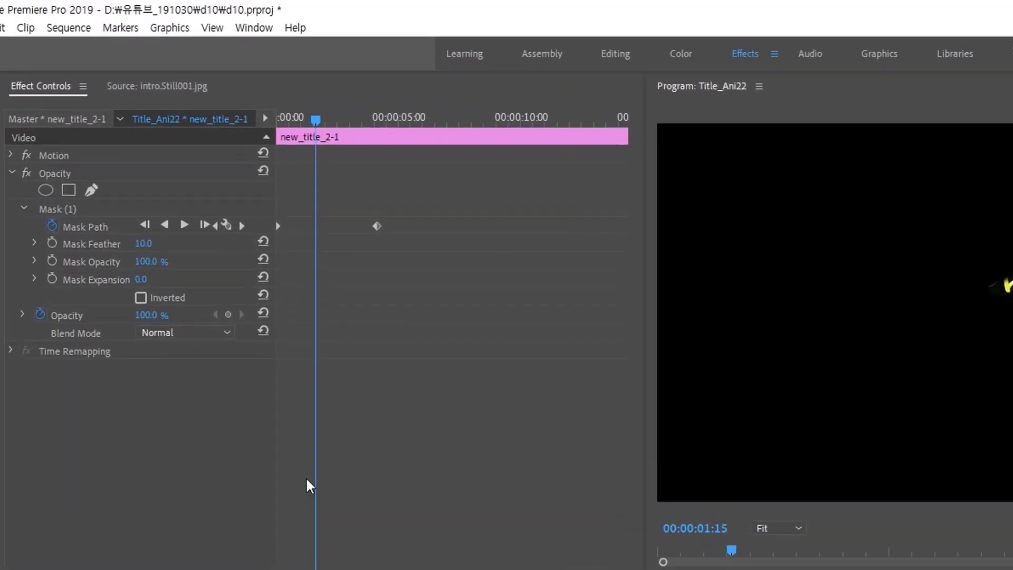
At the sequence start, move the whole mask up and lower only its upper points below the Korean text
click(33, 210)
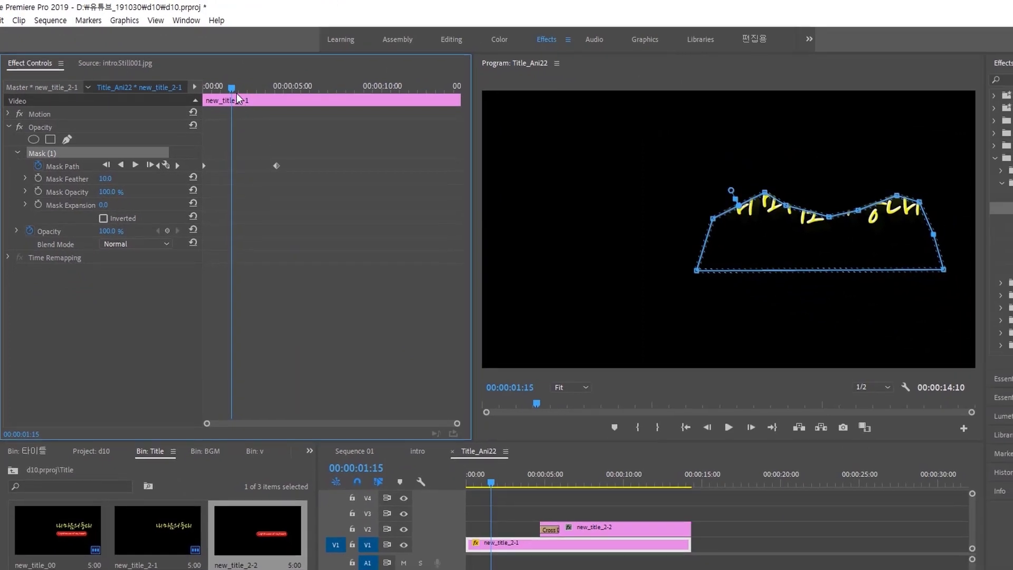
drag(237, 98, 191, 104)
drag(755, 252, 755, 233)
drag(671, 181, 955, 237)
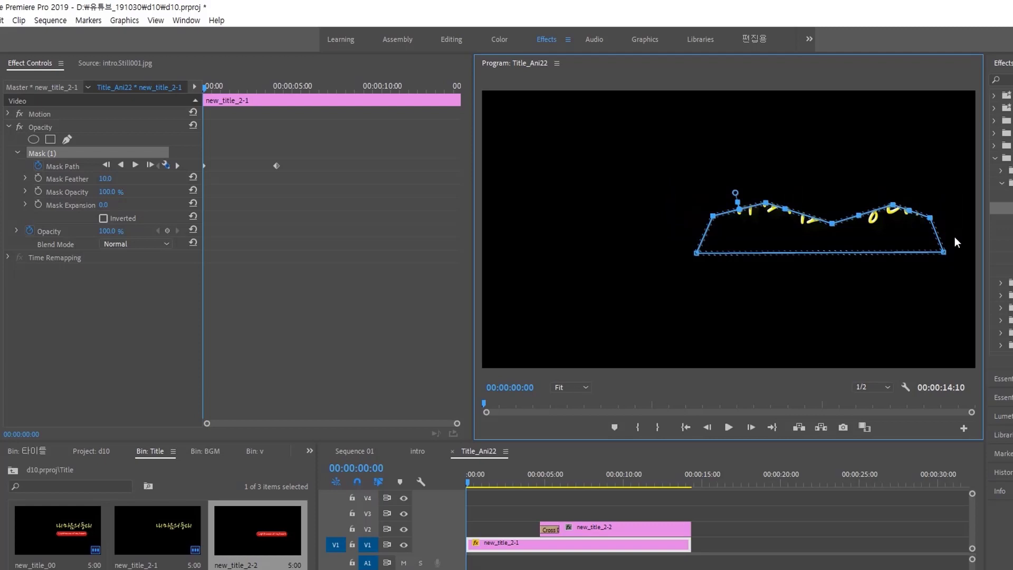
key(shift+Down)
key(shift+Down)
key(shift+Down)
key(shift+Down)
key(shift+Down)
key(shift+Down)
key(shift+Down)
key(shift+Down)
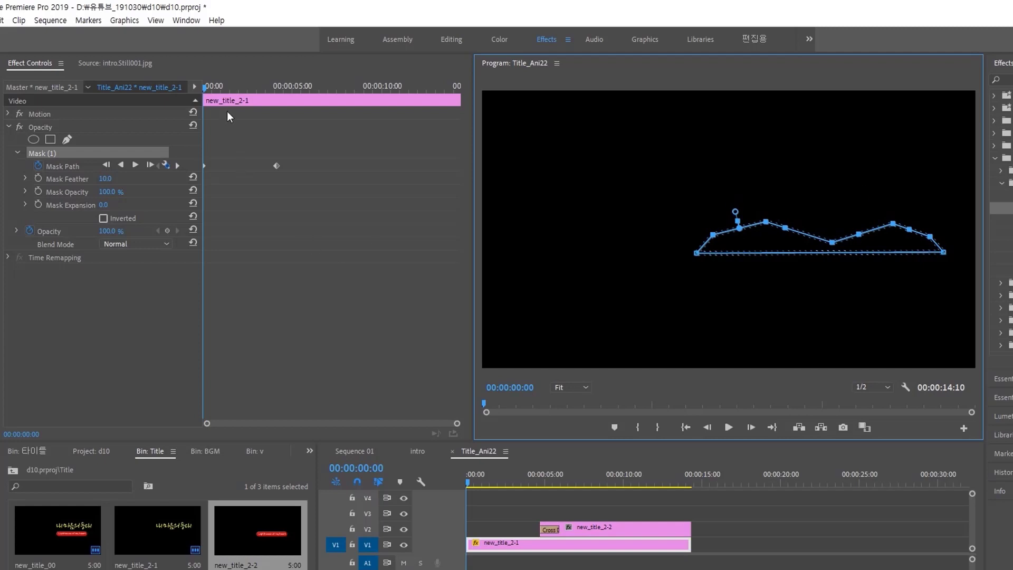
Check the reveal at 00:00:01:19 and increase the mask feather to 56
drag(201, 85, 236, 100)
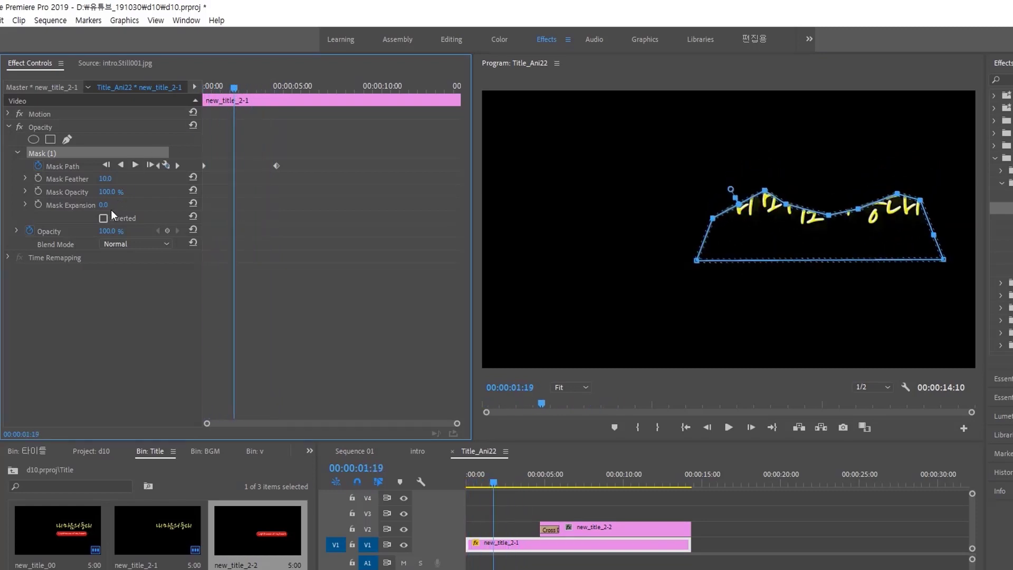
drag(730, 189, 724, 177)
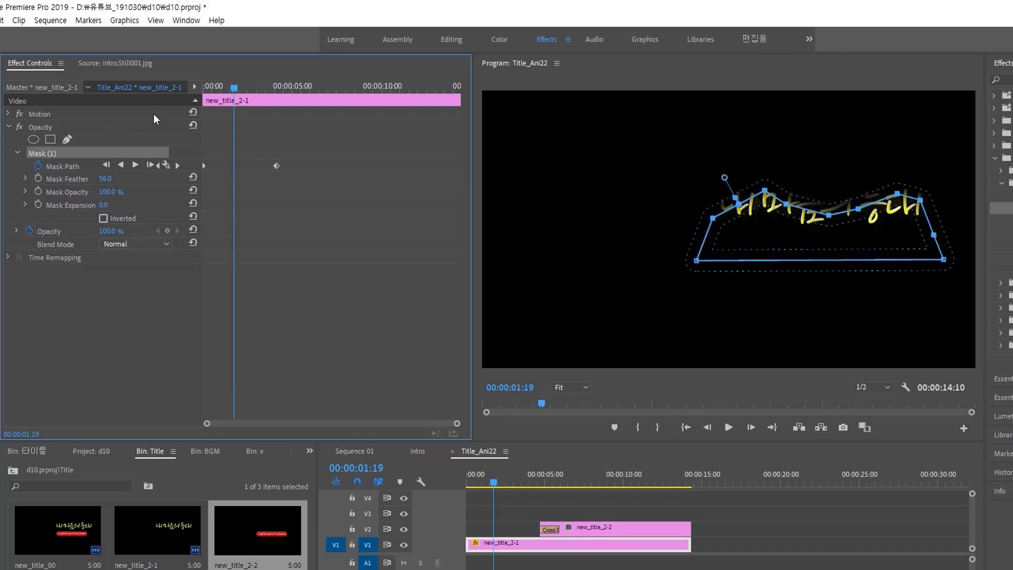
At 00:00:04:20, move the mask slightly upward and delete the earlier Mask Path keyframe at 00:00:04:04
drag(230, 93, 288, 85)
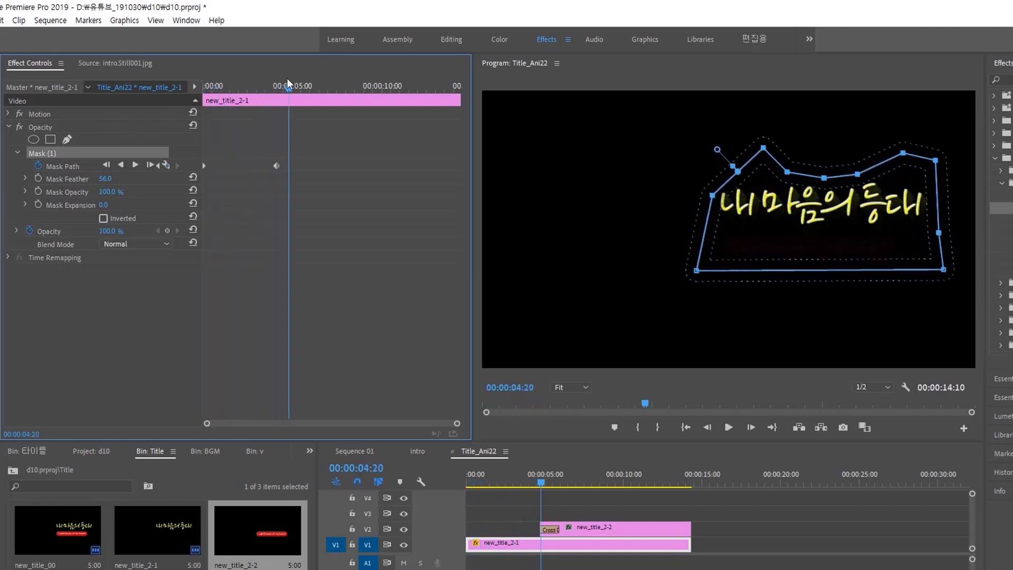
drag(738, 221, 737, 202)
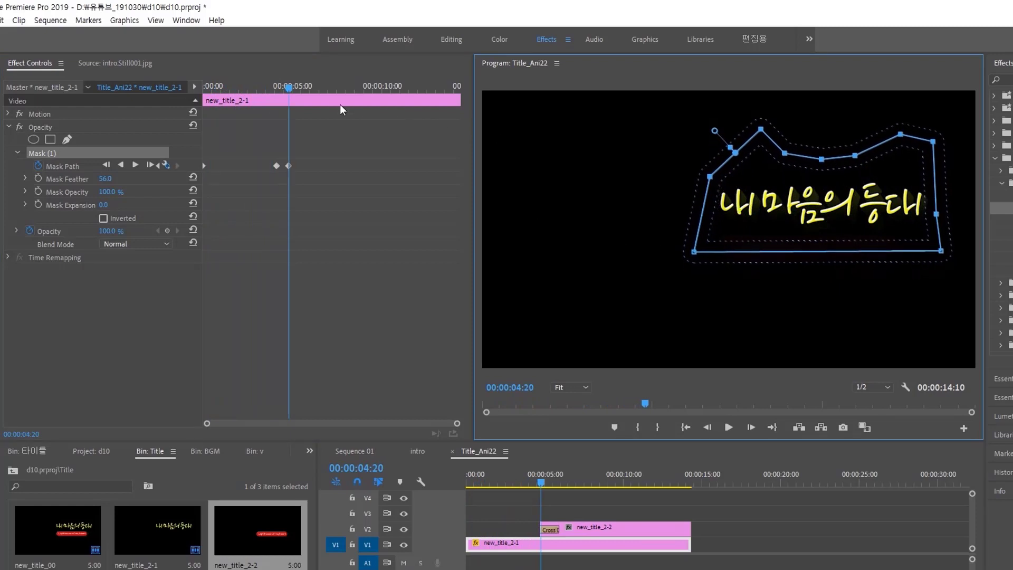
click(277, 165)
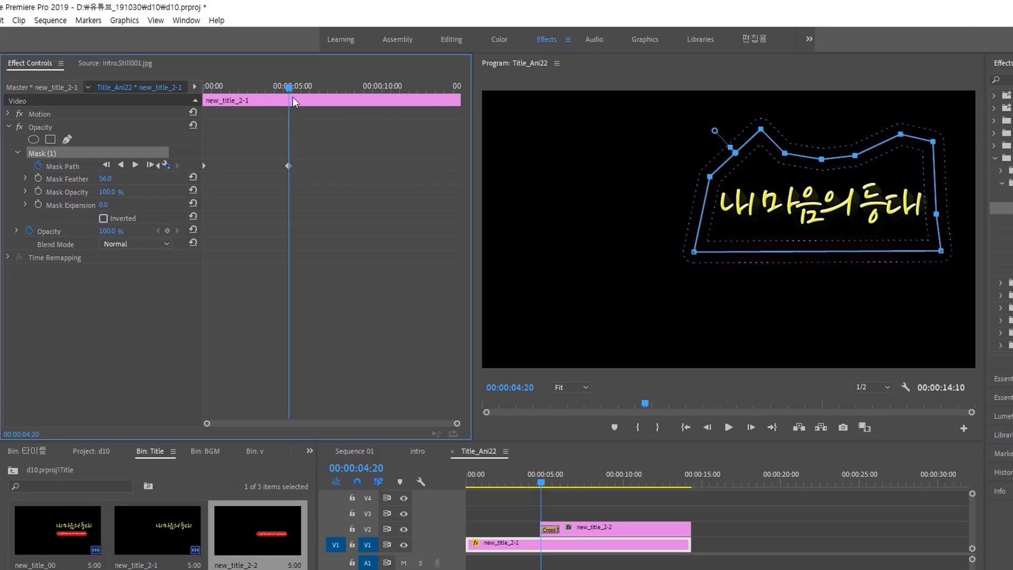
Shift the last Mask Path keyframe earlier to about 3.7 seconds and preview the faster reveal
mouse_move(289, 87)
mouse_down()
mouse_move(169, 127)
mouse_move(285, 87)
mouse_up()
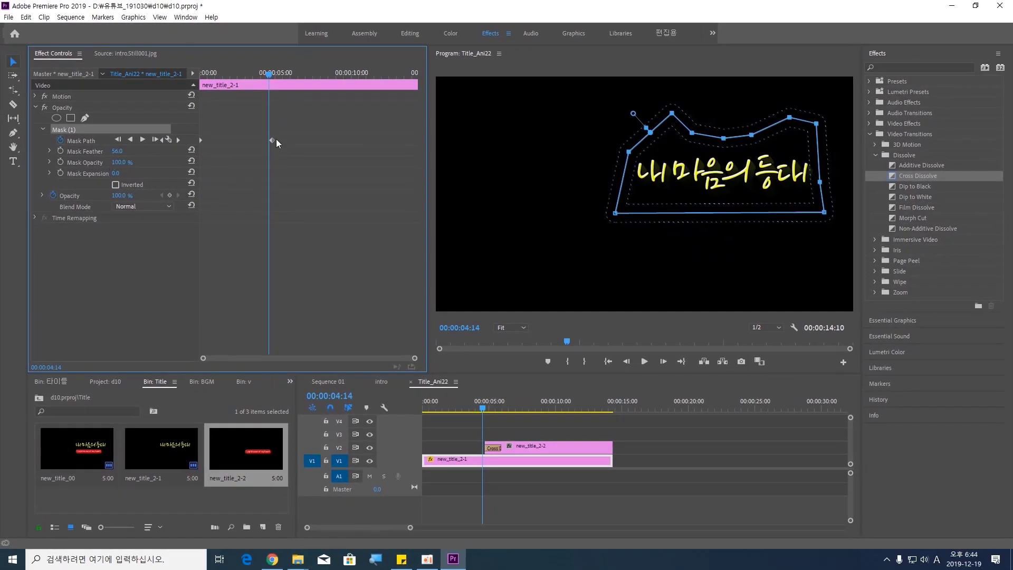
drag(274, 138, 257, 143)
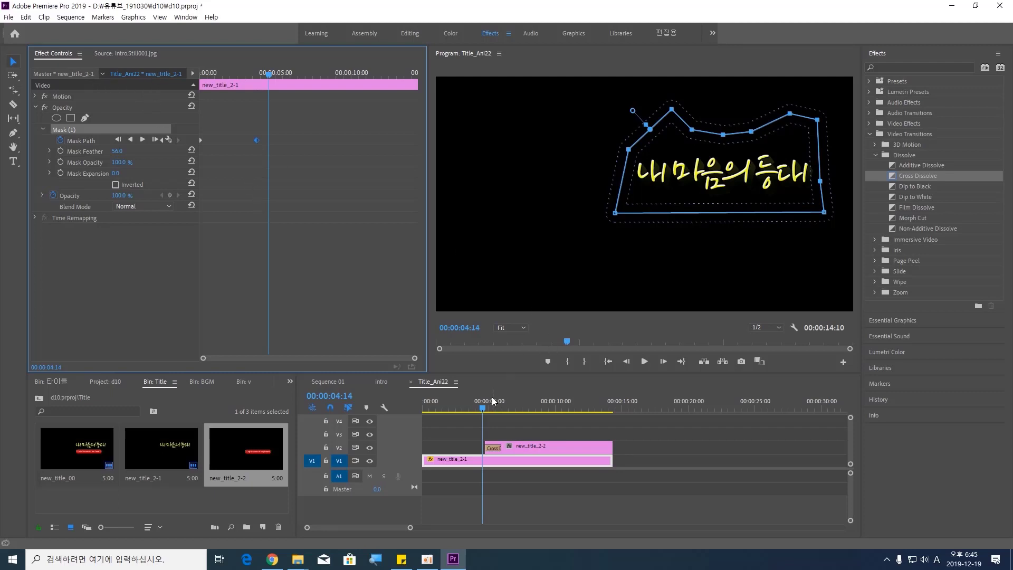
drag(488, 408, 446, 412)
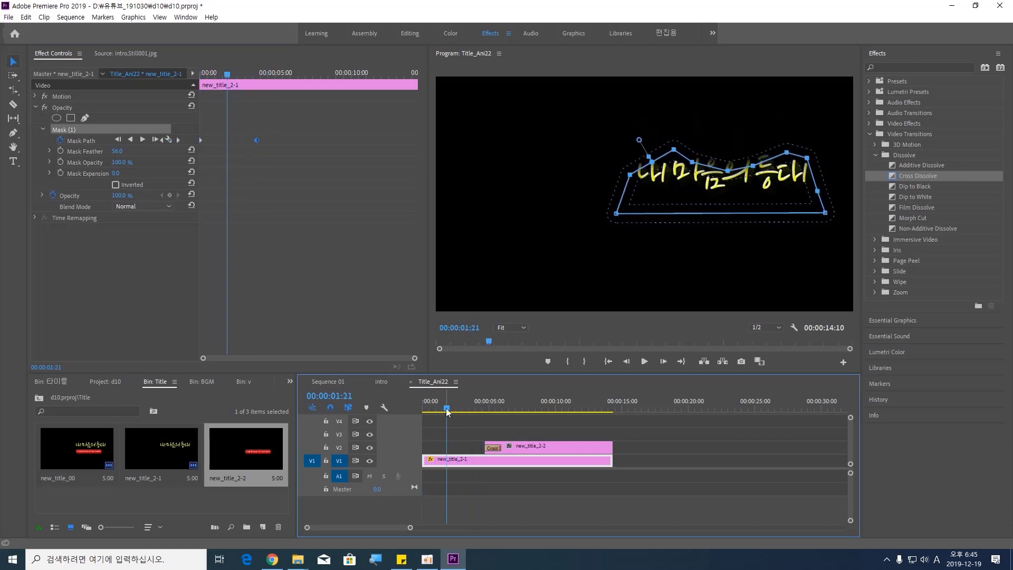
Return to the intro sequence, move Title_Ani22 to start at about 3.9 seconds, and preview the title over the footage
click(411, 382)
drag(529, 411, 598, 408)
click(484, 411)
drag(558, 445, 531, 447)
drag(599, 407, 559, 396)
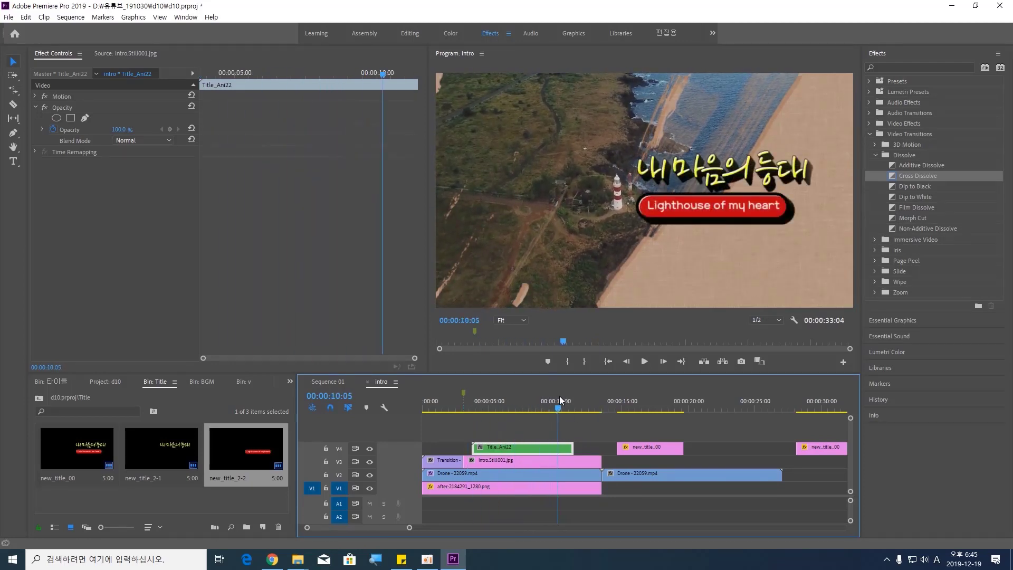
Review the nested title up to 00:00:12:24, then align Title_Ani22's start with intro.Still001.jpg and extend its end to about 13.9 seconds
double_click(550, 446)
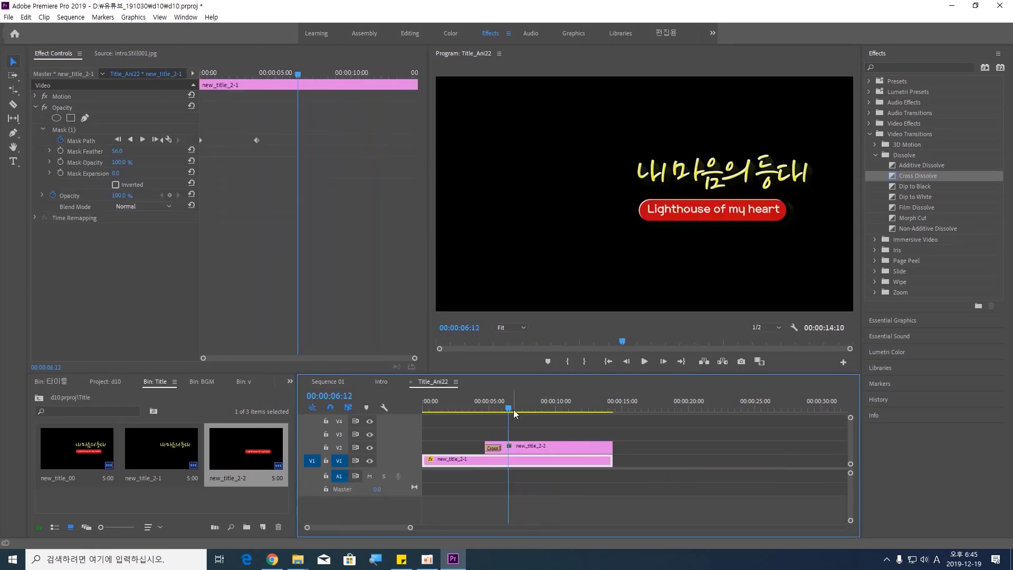
drag(512, 407, 597, 412)
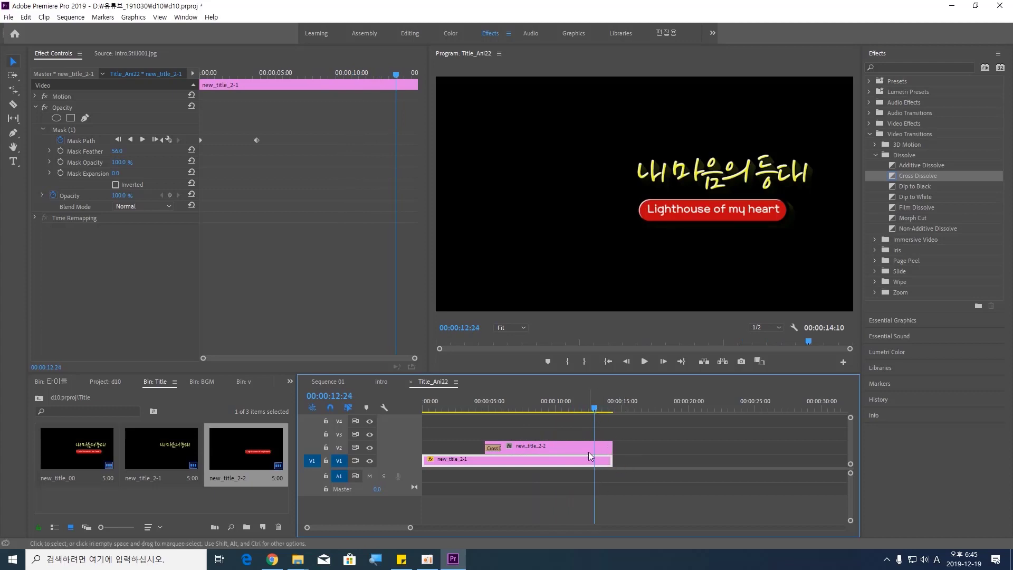
click(412, 382)
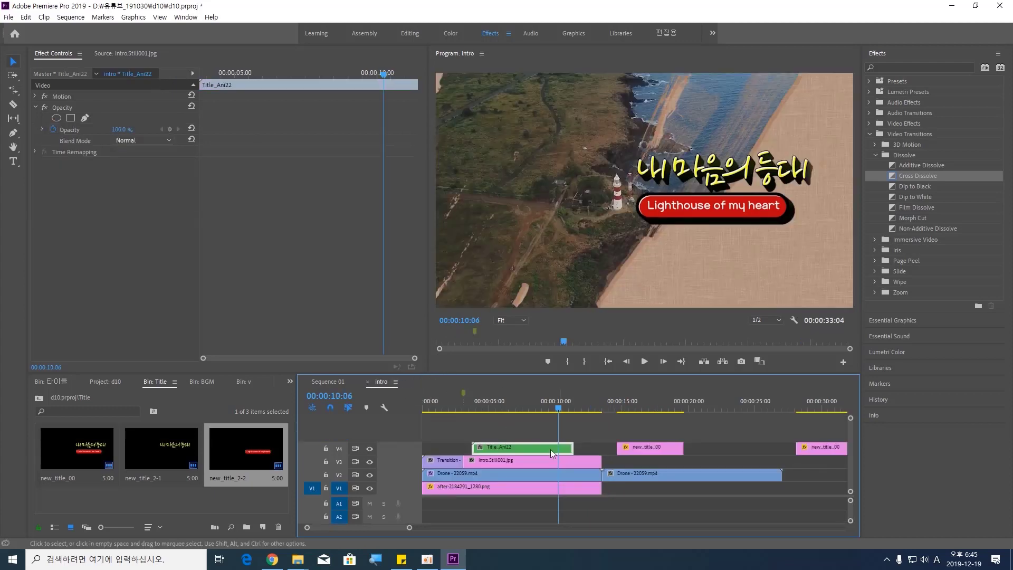
mouse_move(572, 449)
mouse_down()
mouse_move(615, 449)
mouse_move(583, 449)
mouse_up()
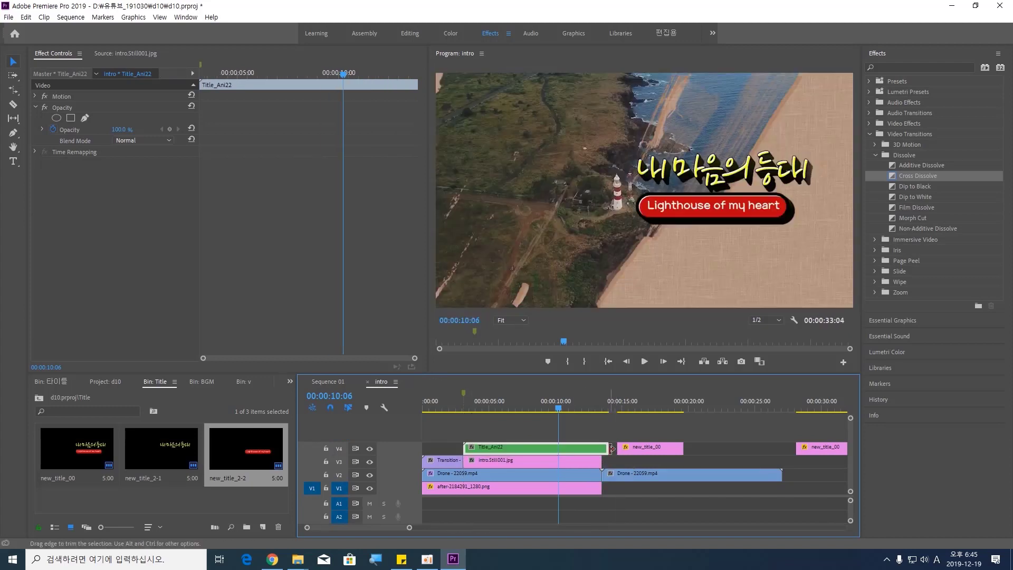
Recheck the nested title up to 00:00:11:18, then trim Title_Ani22's end in the intro sequence to 00:00:11:21
mouse_move(561, 407)
mouse_down()
mouse_move(467, 410)
mouse_move(566, 408)
mouse_up()
double_click(546, 448)
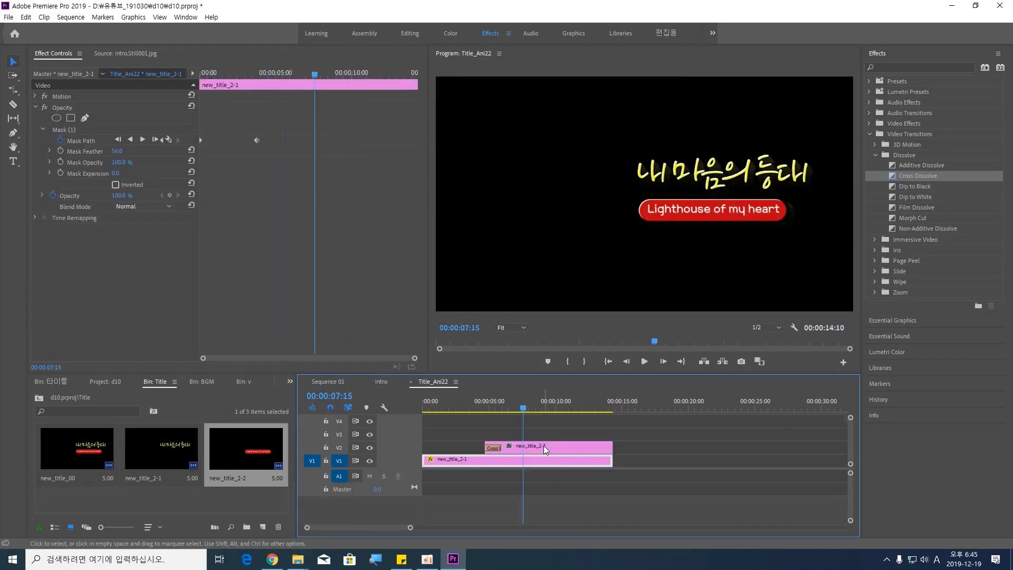
drag(527, 408, 578, 410)
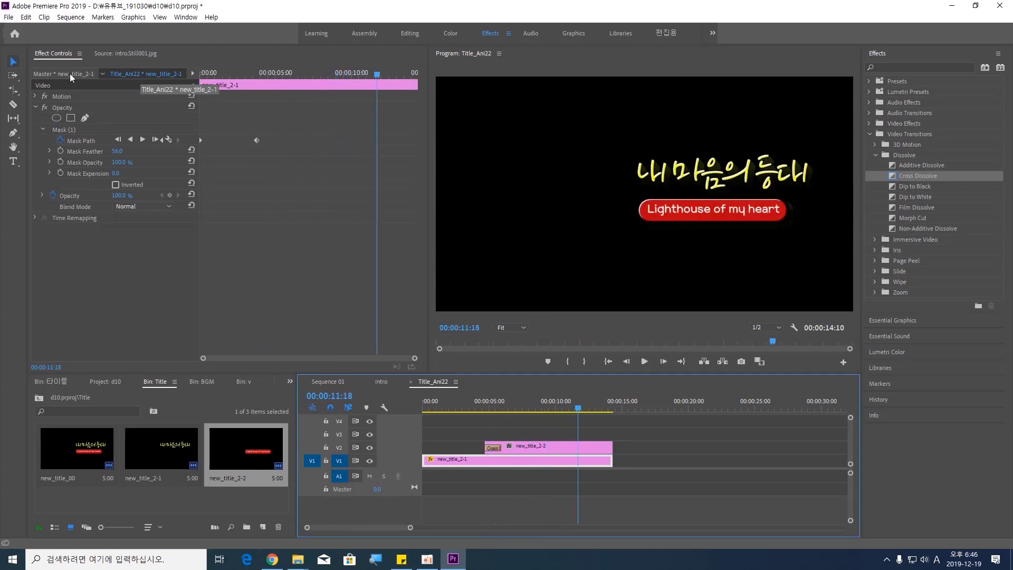
click(411, 381)
mouse_move(576, 411)
mouse_down()
mouse_move(530, 412)
mouse_move(579, 413)
mouse_up()
drag(606, 449, 579, 449)
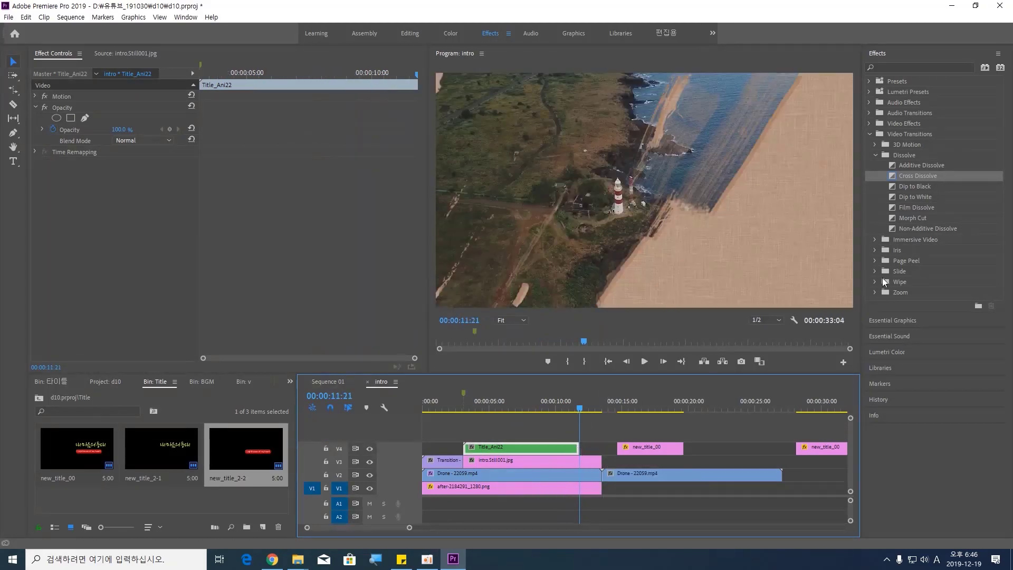
Apply a Cross Dissolve transition to the end of Title_Ani22 and preview the intro through 00:00:18:20
drag(918, 176, 579, 451)
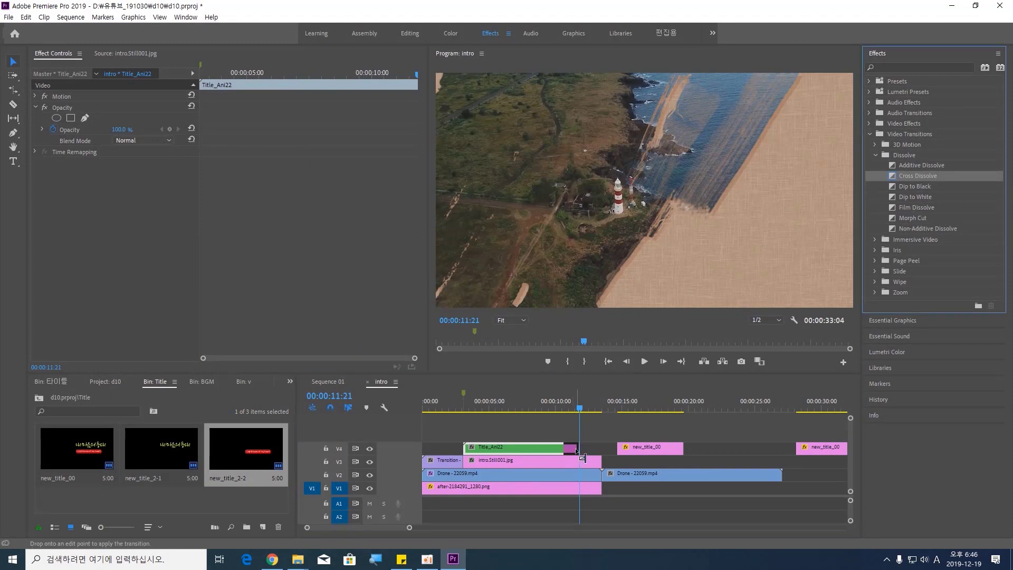
click(471, 409)
key(space)
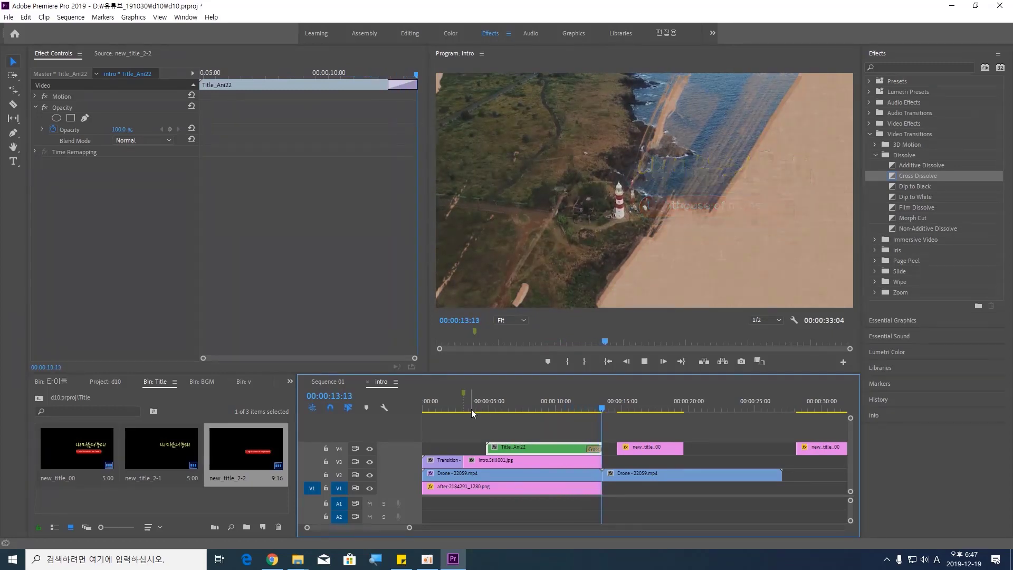
key(space)
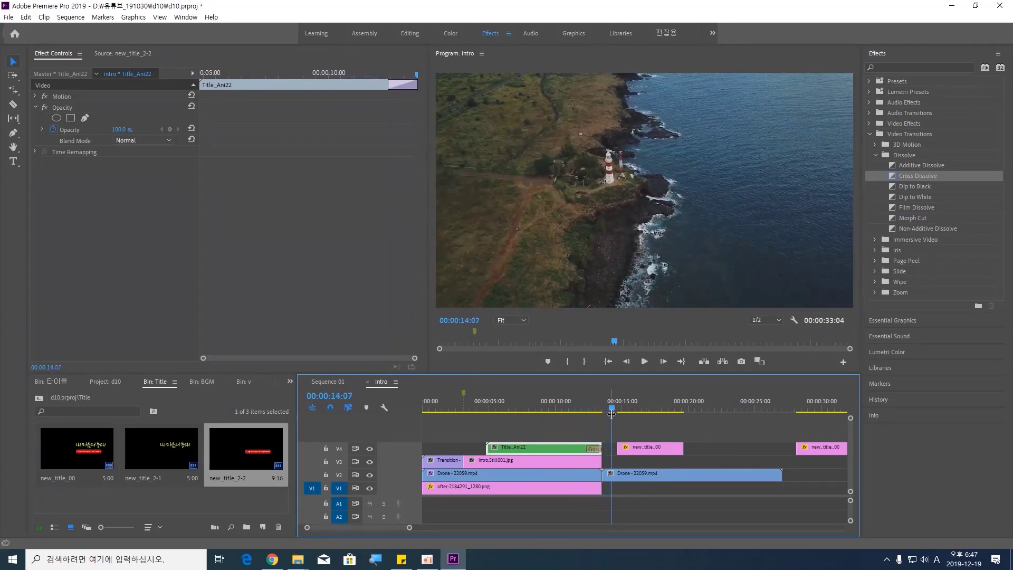
drag(612, 407, 673, 419)
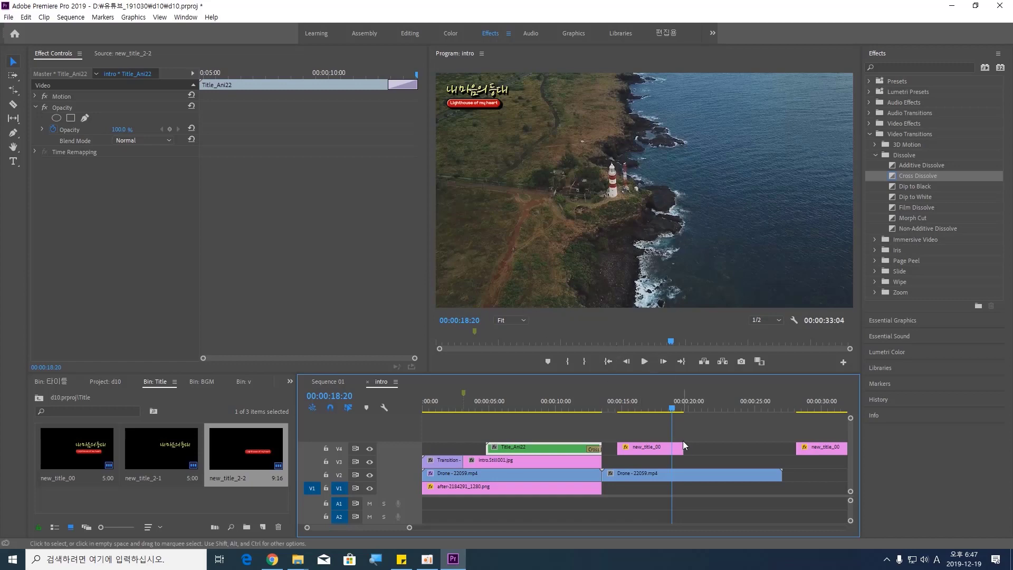
Extend the end of new_title_00 over the second drone clip to about 24.2 seconds and apply a Cross Dissolve to that drone clip's end
drag(679, 448, 745, 448)
drag(675, 407, 764, 418)
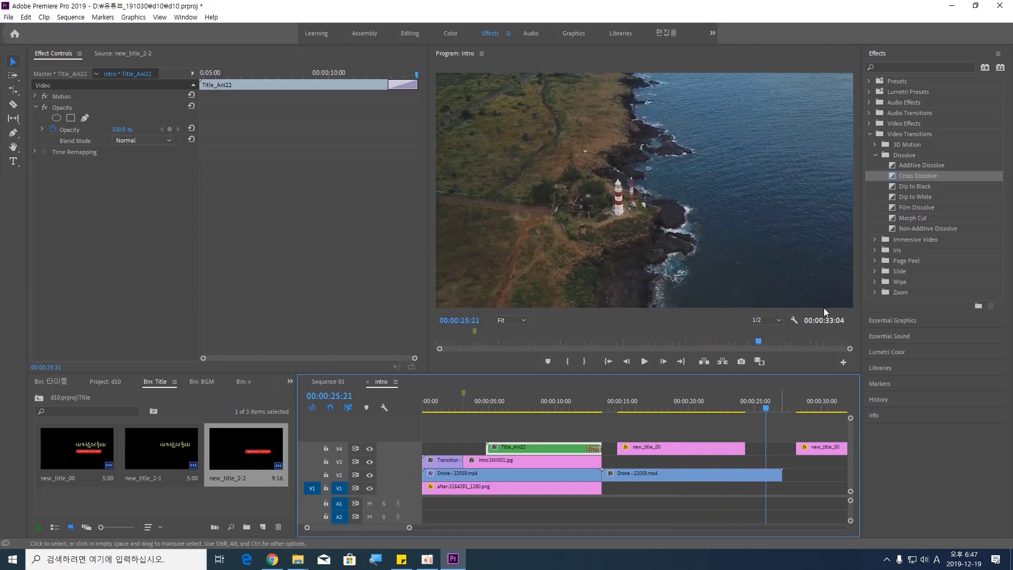
drag(904, 175, 777, 465)
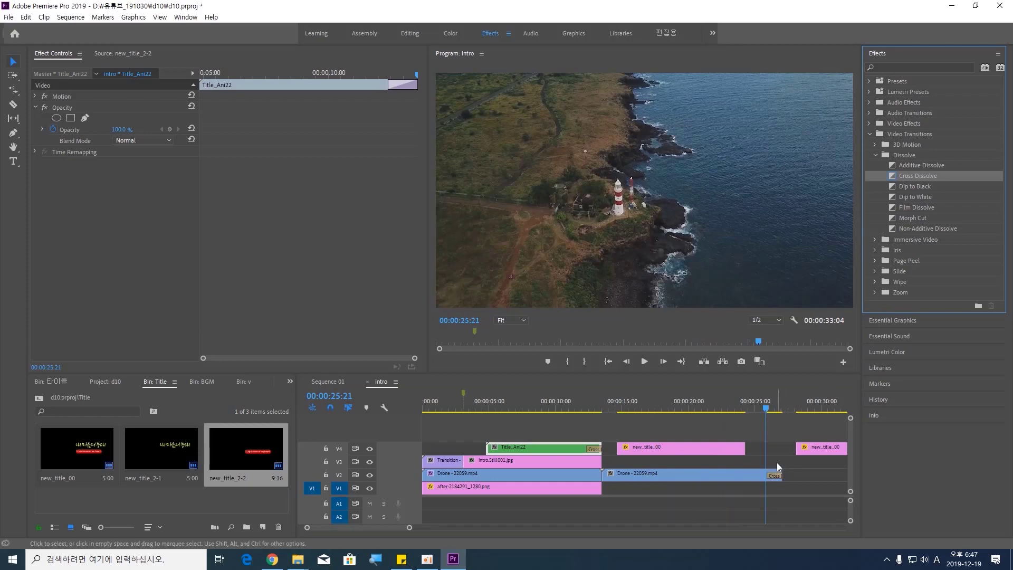
Apply Cross Dissolve transitions to the end and the start of the new_title_00 clip over the second drone clip
drag(767, 409, 716, 411)
key(space)
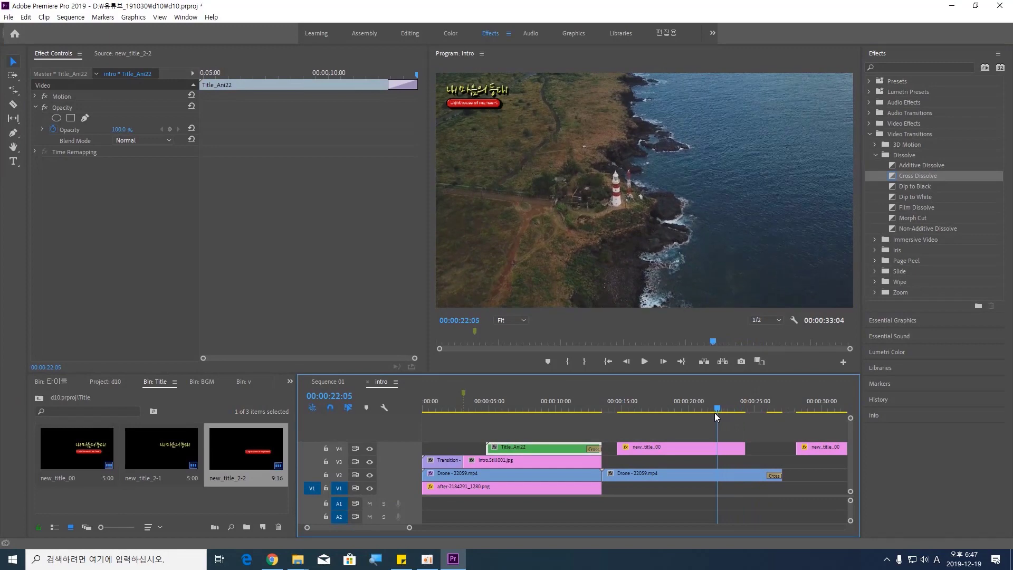
drag(920, 176, 741, 448)
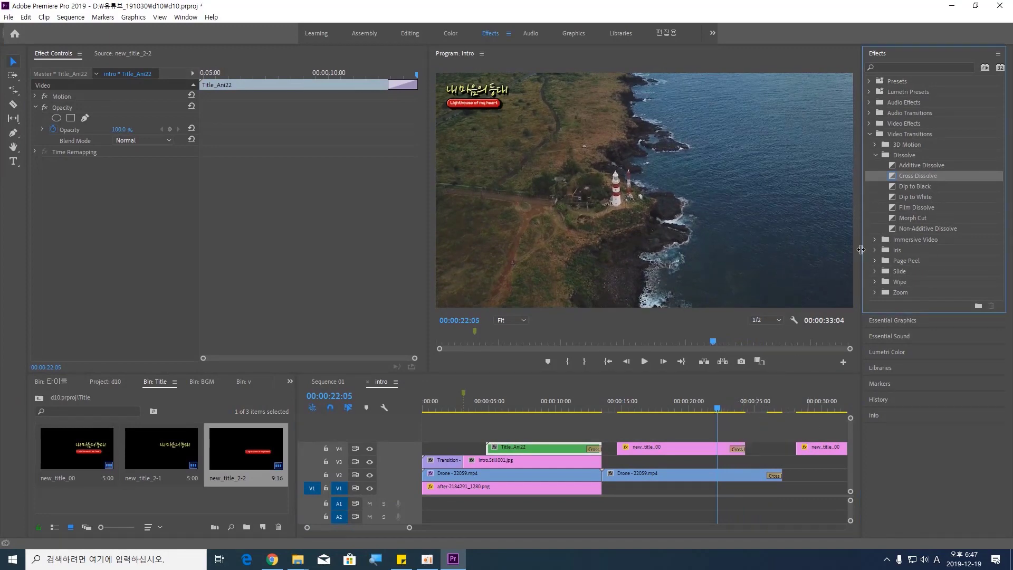
drag(904, 176, 684, 444)
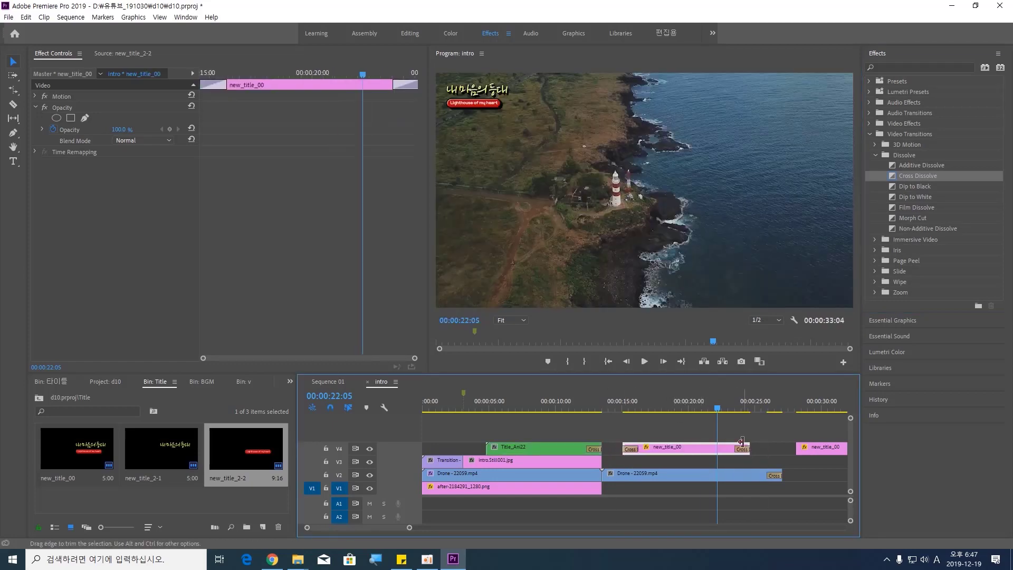
Shorten the new_title_00 over the second drone clip to about 5 seconds, place a copy at about 21 seconds, and preview the titles
mouse_move(746, 445)
mouse_down()
mouse_move(663, 448)
mouse_move(747, 449)
mouse_up()
drag(707, 411, 606, 412)
key(space)
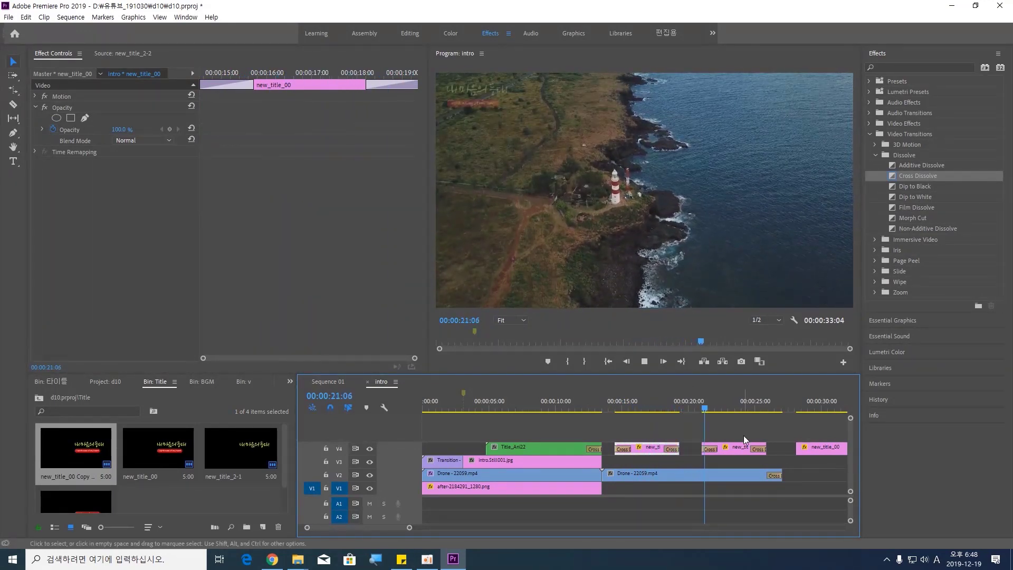
click(724, 411)
click(769, 413)
key(space)
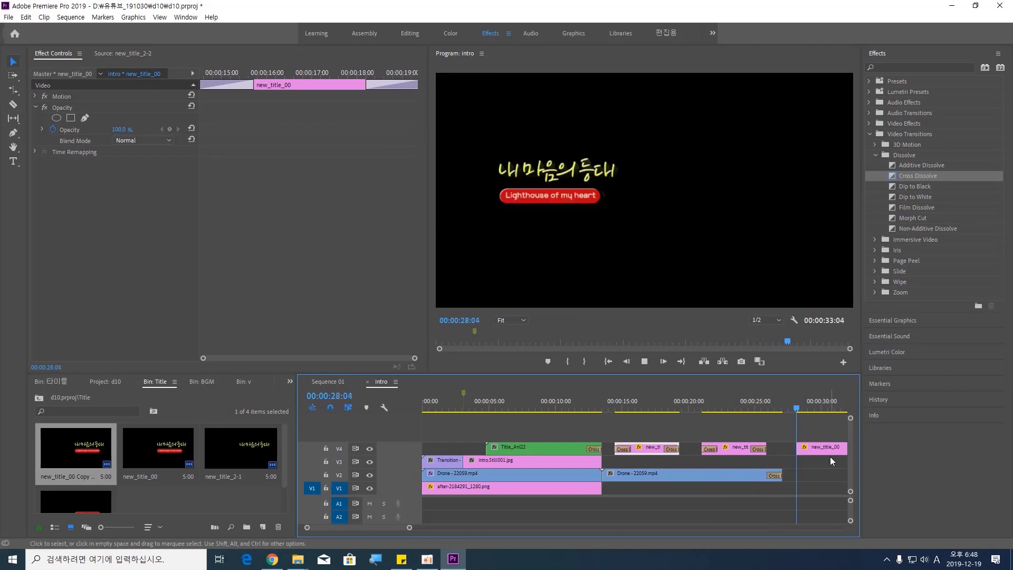
key(space)
Apply a Cross Dissolve to the start of the last new_title_00 clip and preview the title fades, ending at 00:00:20:08
drag(913, 175, 805, 449)
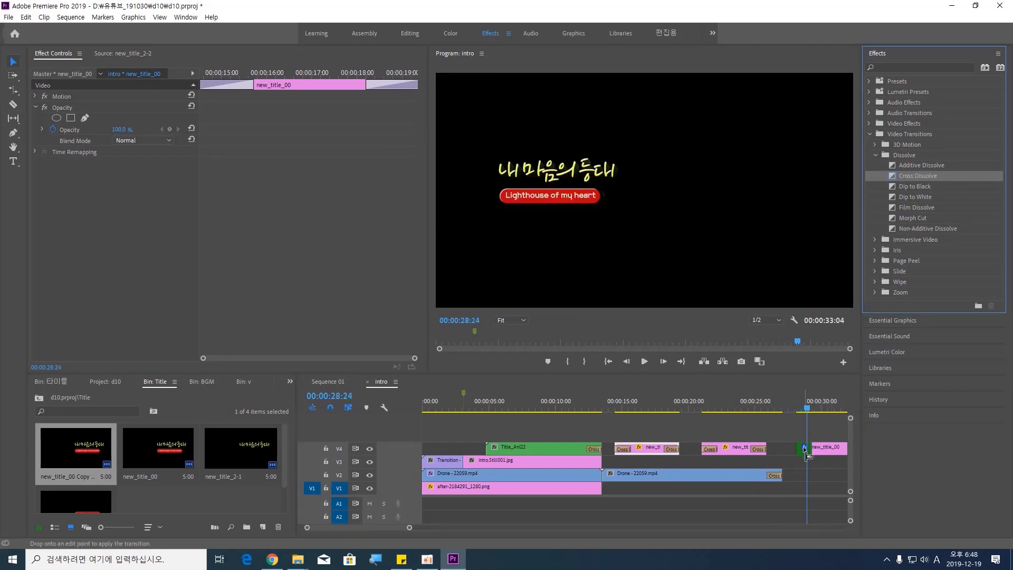
click(792, 413)
key(space)
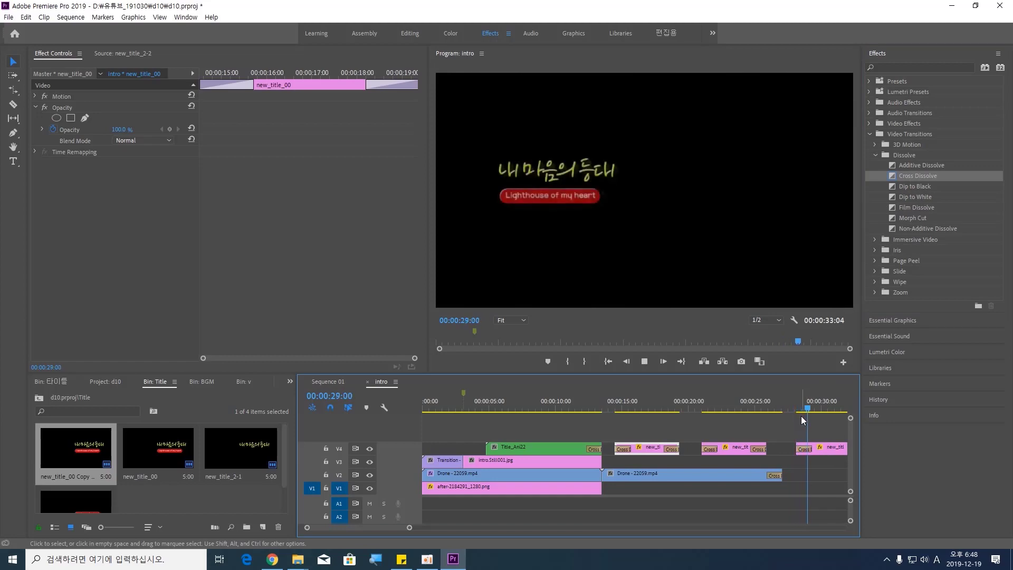
key(space)
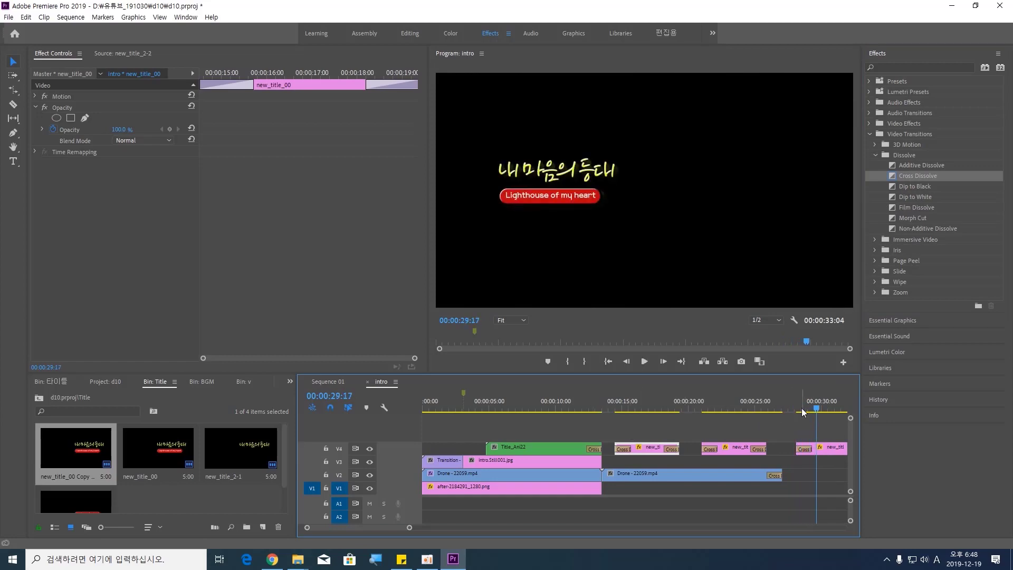
drag(818, 408, 632, 417)
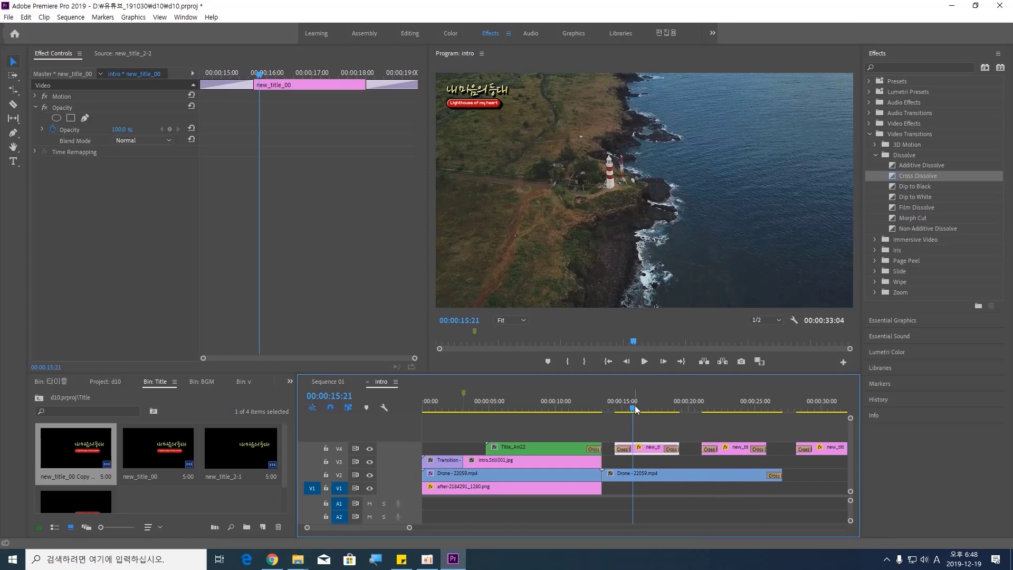
drag(636, 410, 692, 409)
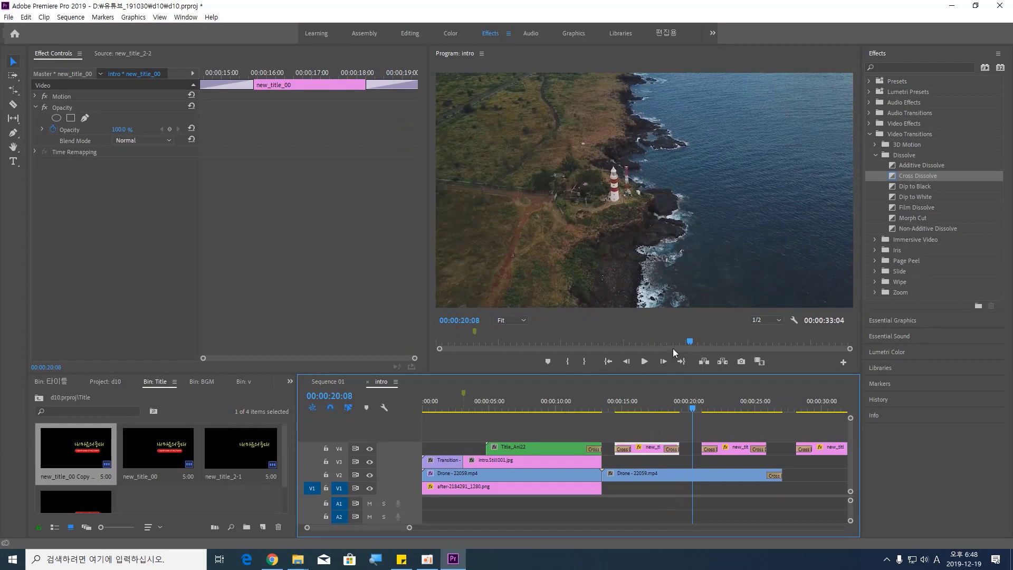